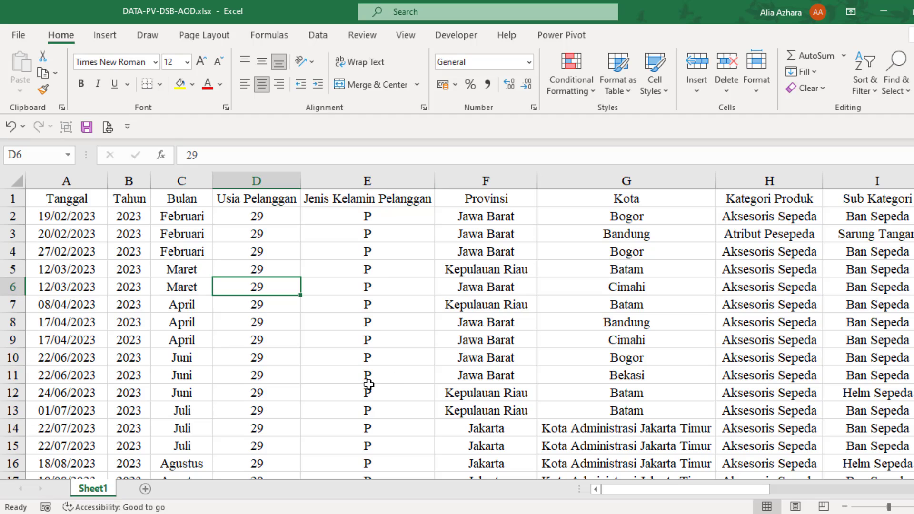
# Check how far the sales data extends by going to its last row and returning to the header row.
pyautogui.hotkey('ctrl', 'Down')
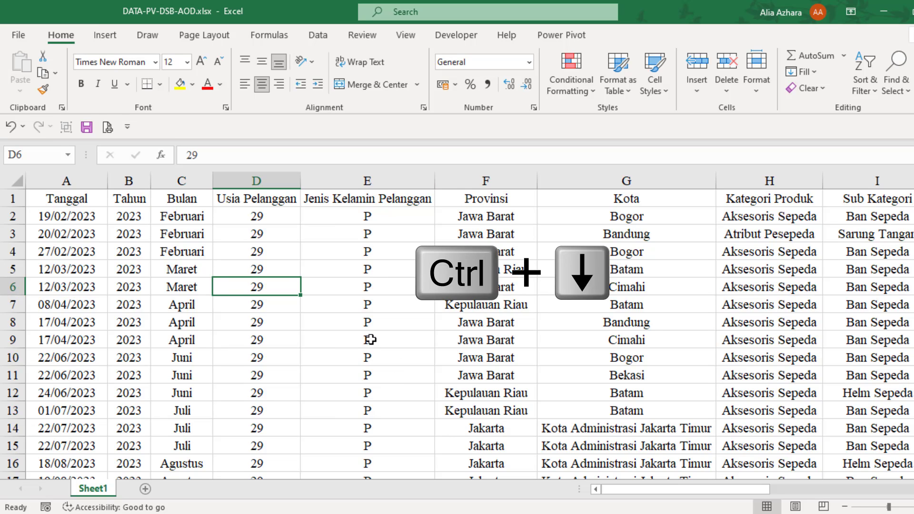
pyautogui.hotkey('ctrl', 'Down')
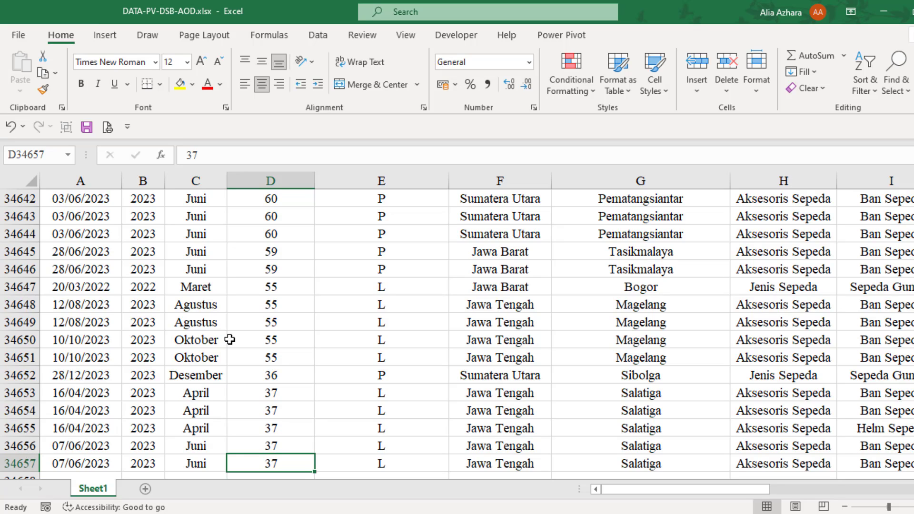
pyautogui.hotkey('ctrl', 'Up')
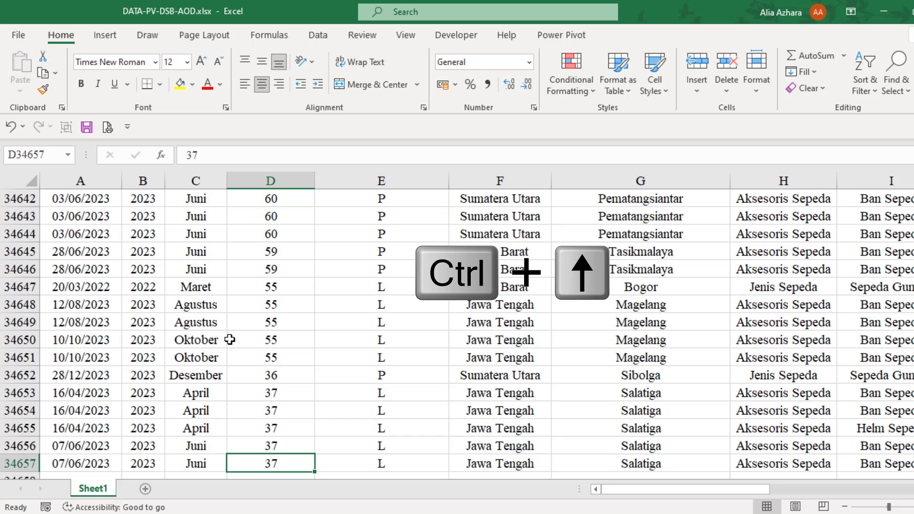
pyautogui.hotkey('ctrl', 'Up')
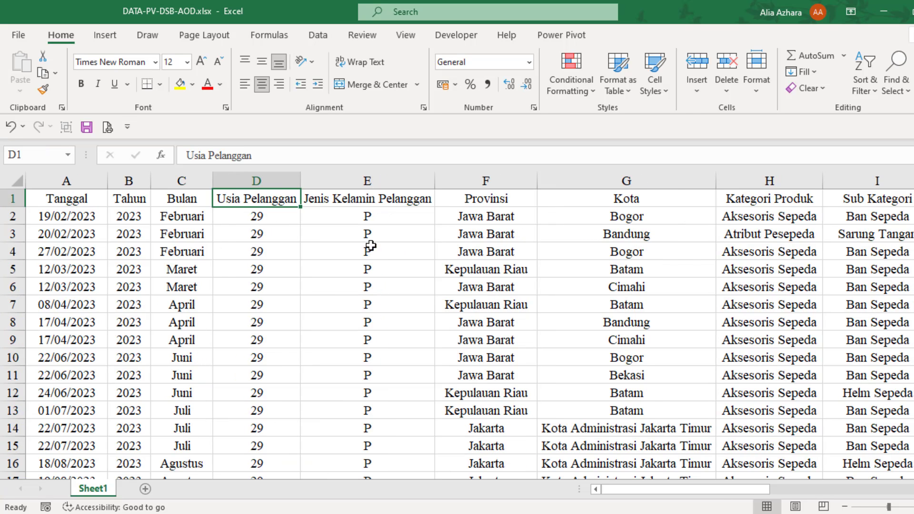
# Examine the sales data columns, from Bulan through Kategori Produk and Jumlah Order to Total Penjualan, and the Total Harga Pokok formula.
pyautogui.moveTo(180, 180); pyautogui.dragTo(378, 176)
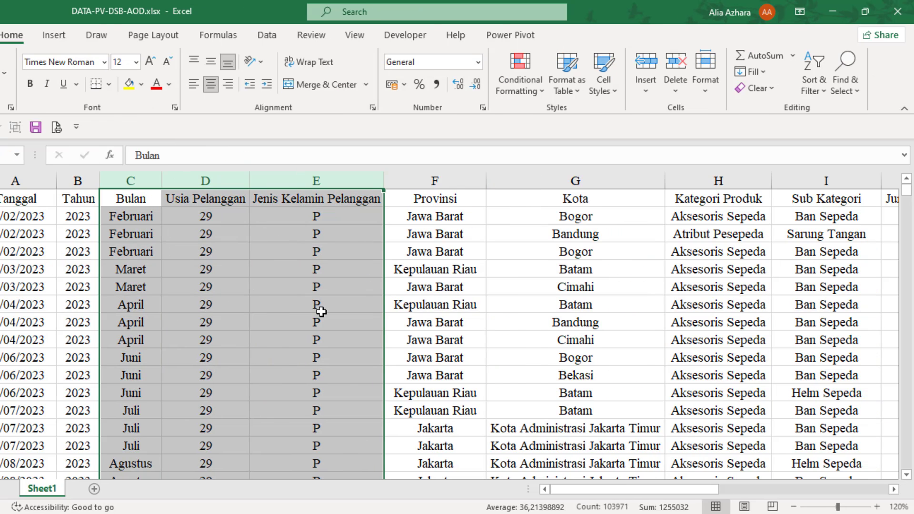
pyautogui.moveTo(760, 176); pyautogui.dragTo(828, 180)
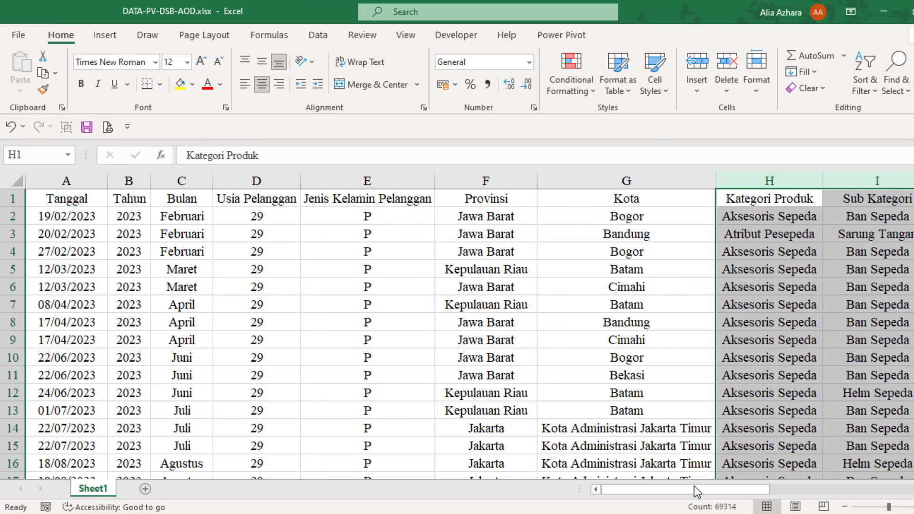
pyautogui.moveTo(643, 487); pyautogui.dragTo(852, 489)
pyautogui.click(281, 176)
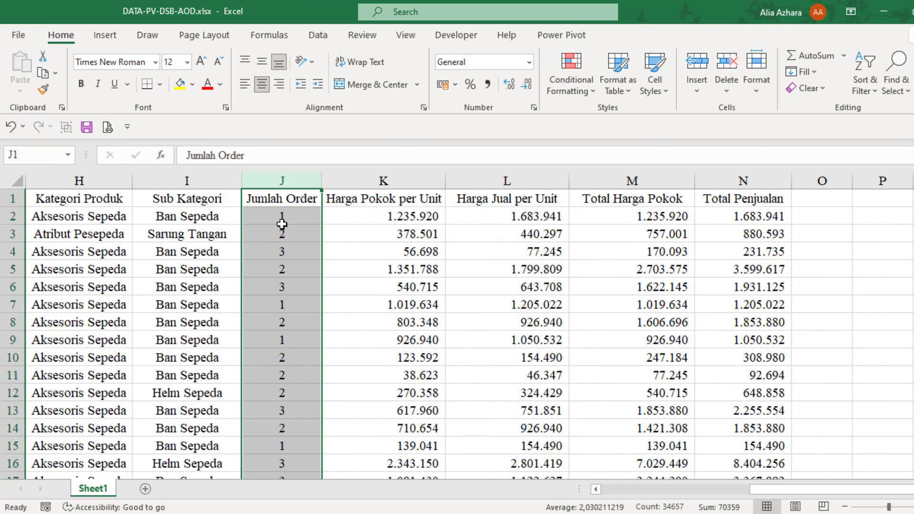
pyautogui.click(733, 176)
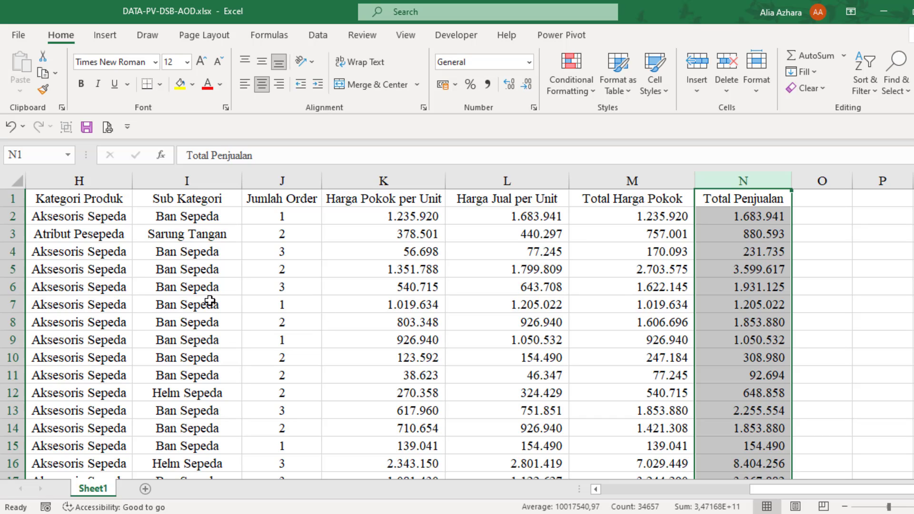
pyautogui.click(616, 391)
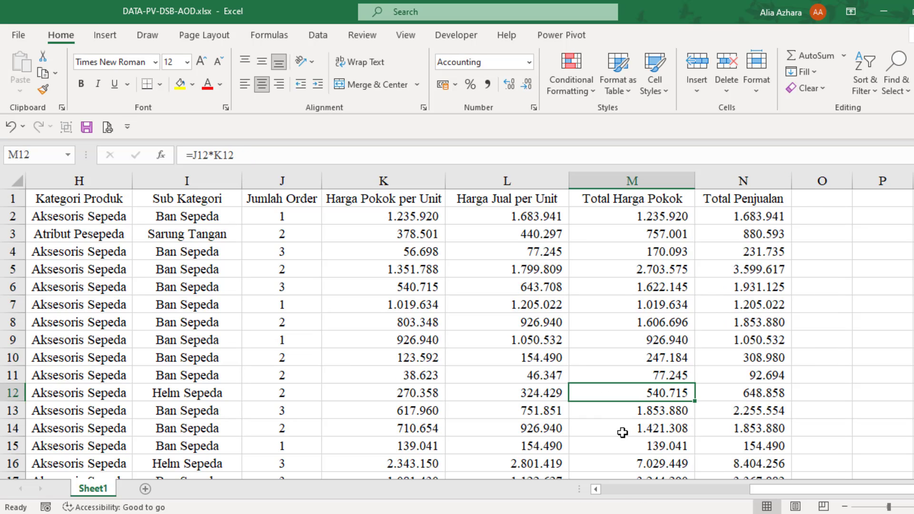
pyautogui.click(607, 493)
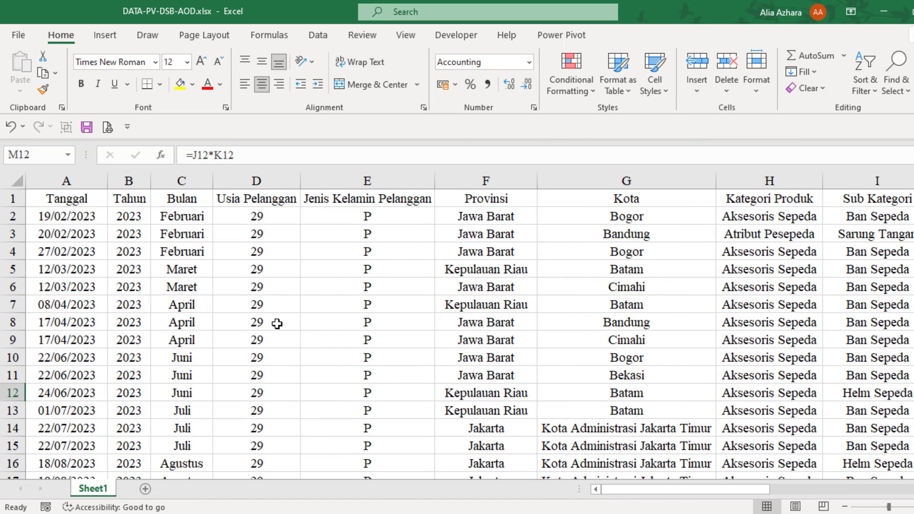
# Create a PivotTable from the Sheet1 range A1:N34657 and place it on a new worksheet.
pyautogui.click(106, 38)
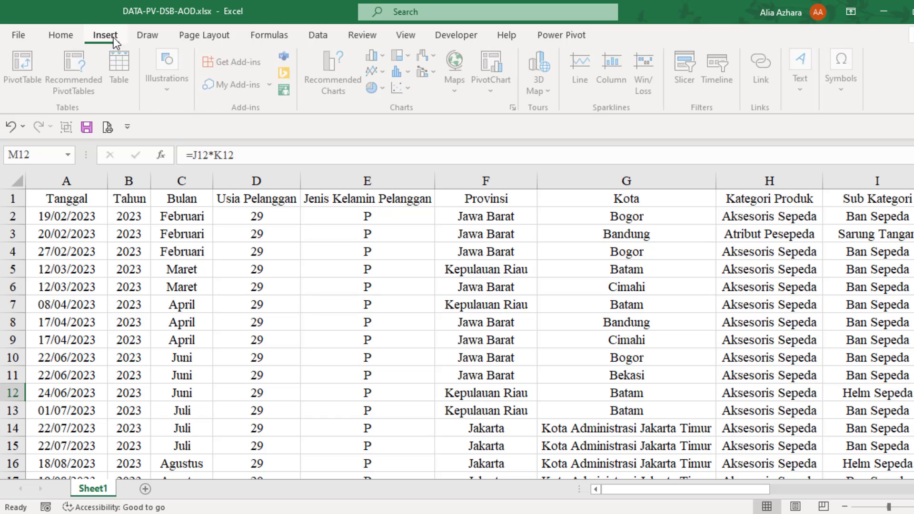
pyautogui.click(183, 254)
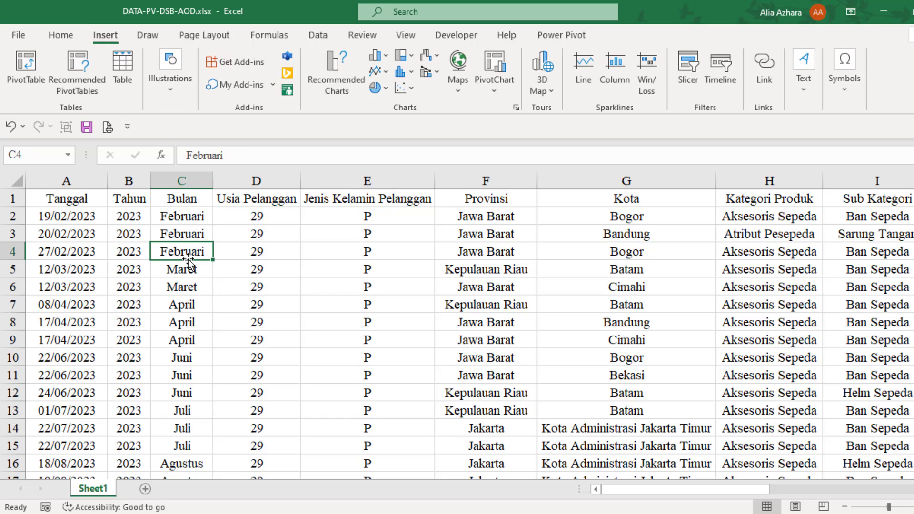
pyautogui.click(23, 82)
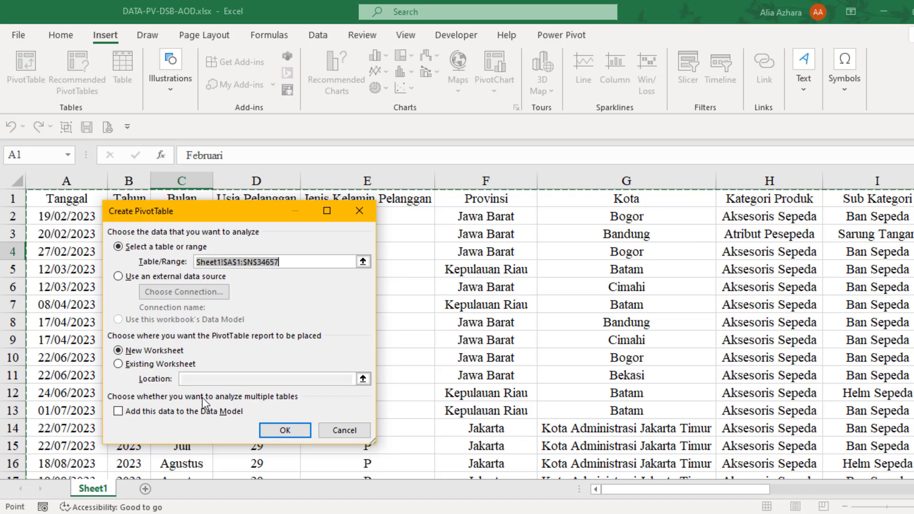
pyautogui.click(168, 351)
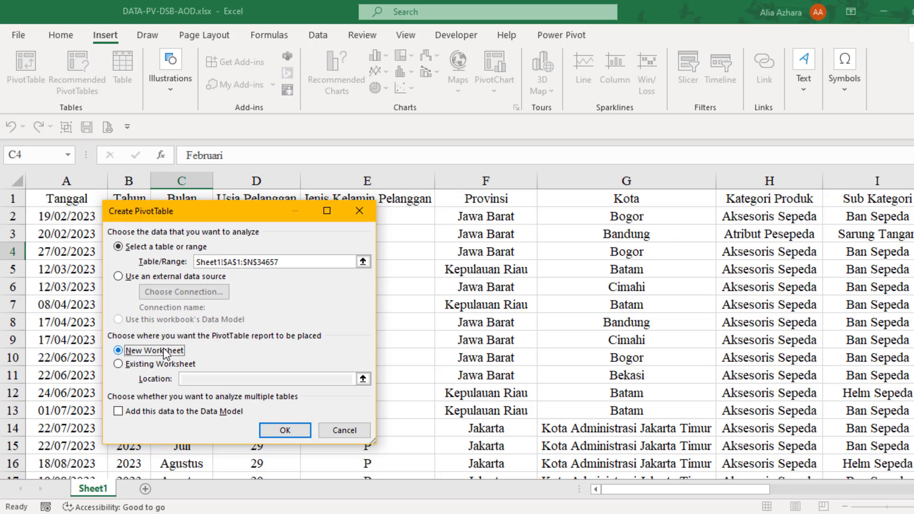
pyautogui.click(286, 431)
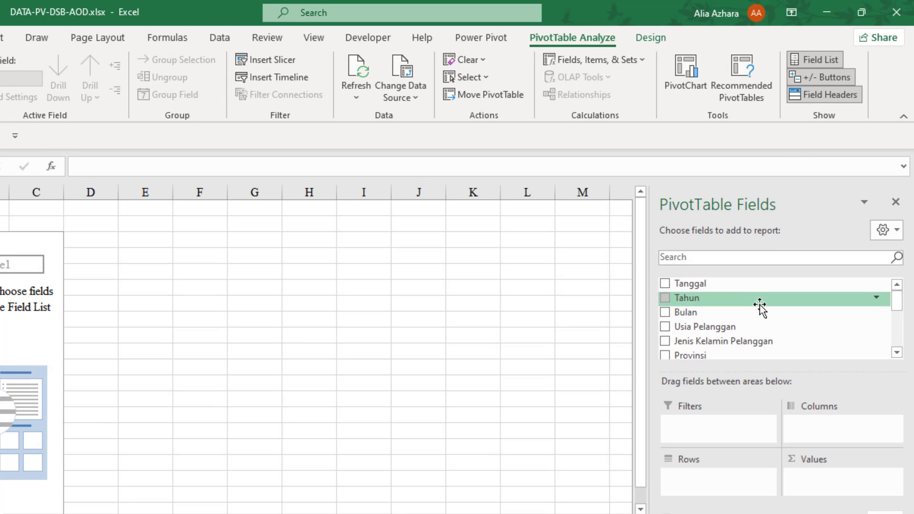
# Add Tahun, Kategori Produk and Sub Kategori, in that order, as row fields of the PivotTable.
pyautogui.scroll(-1, 746, 339)
pyautogui.scroll(-3, 746, 339)
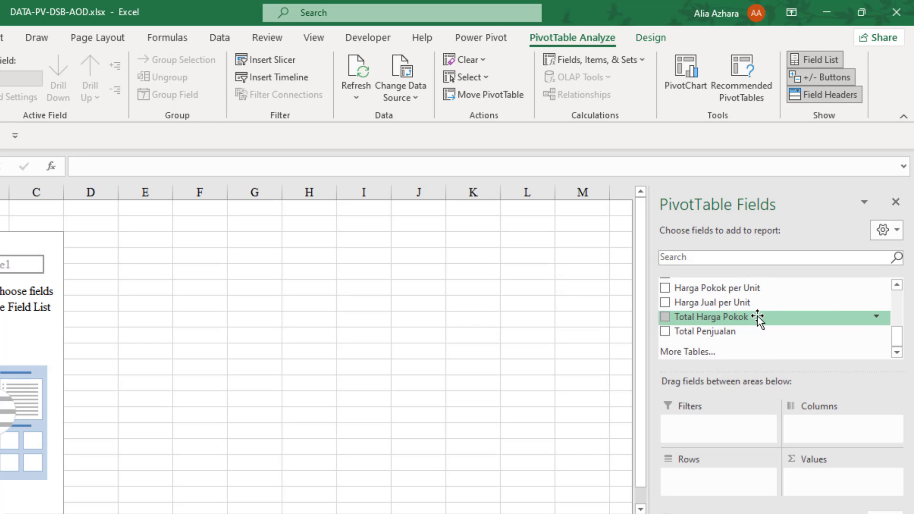
pyautogui.scroll(5, 759, 319)
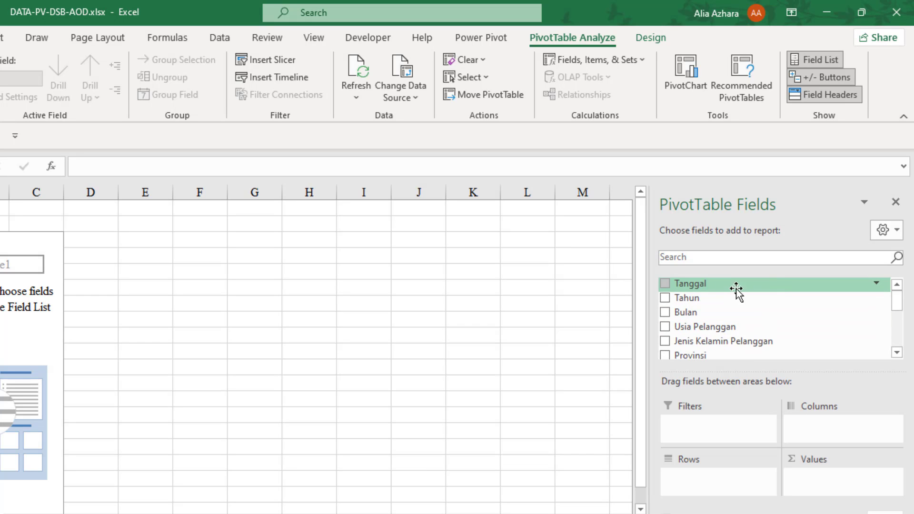
pyautogui.moveTo(736, 288); pyautogui.dragTo(776, 344)
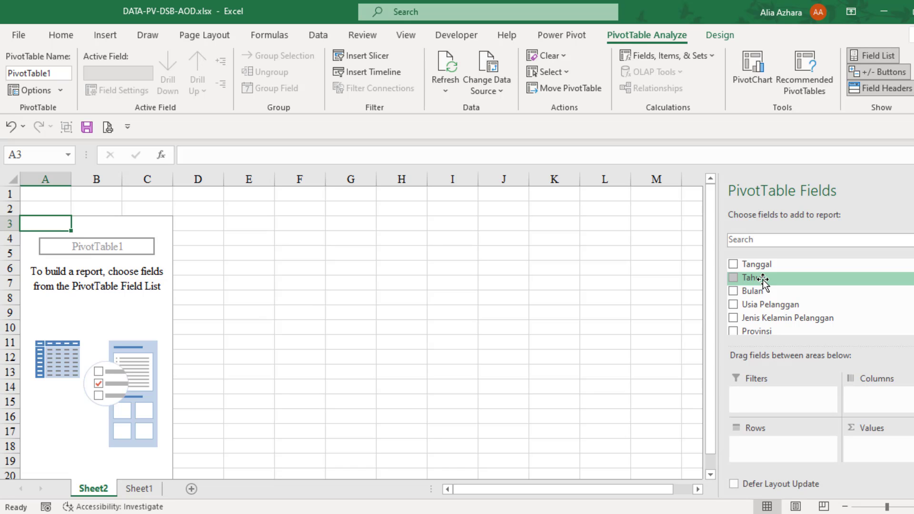
pyautogui.moveTo(763, 278); pyautogui.dragTo(773, 455)
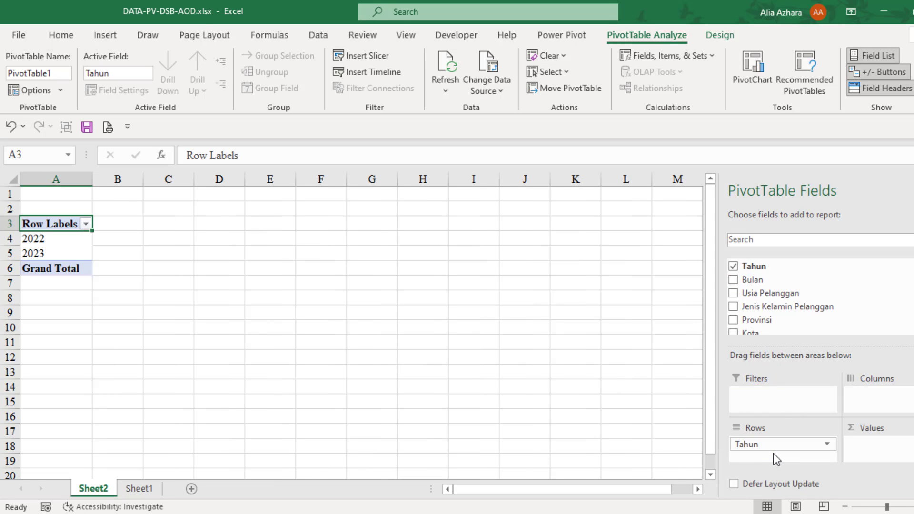
pyautogui.scroll(-1, 825, 324)
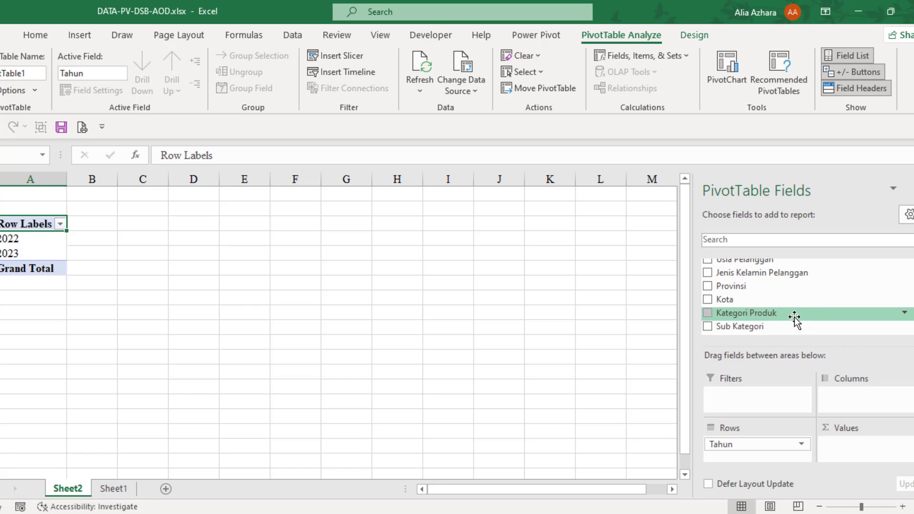
pyautogui.moveTo(799, 318); pyautogui.dragTo(771, 458)
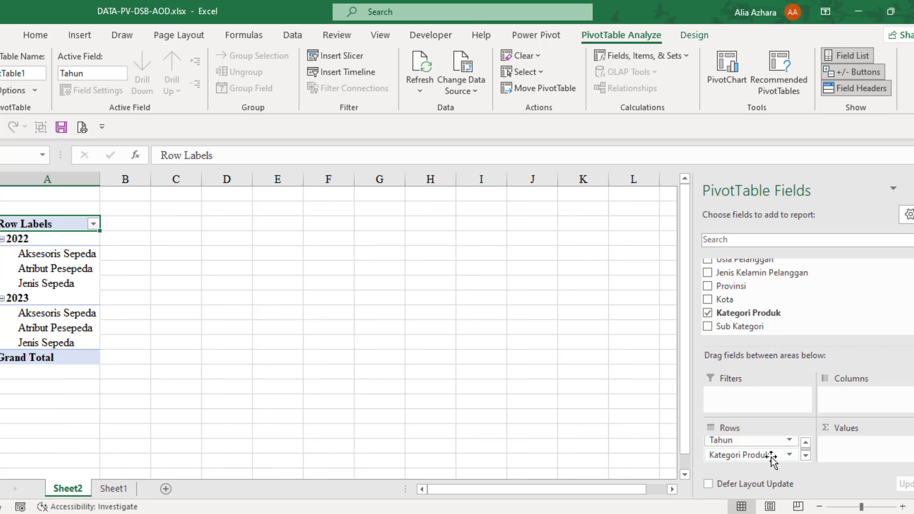
pyautogui.moveTo(818, 325); pyautogui.dragTo(776, 466)
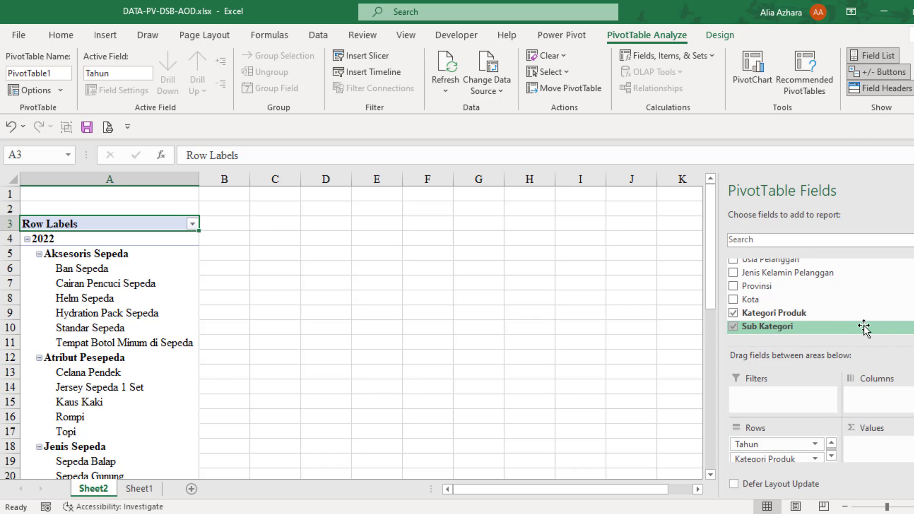
# Add Total Penjualan and Total Harga Pokok as summed value fields of the PivotTable.
pyautogui.scroll(-5, 870, 327)
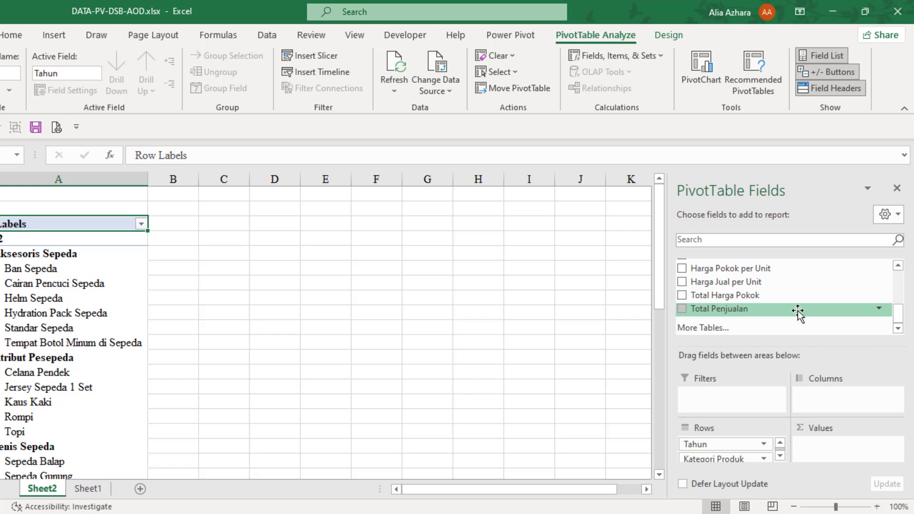
pyautogui.moveTo(798, 311); pyautogui.dragTo(836, 447)
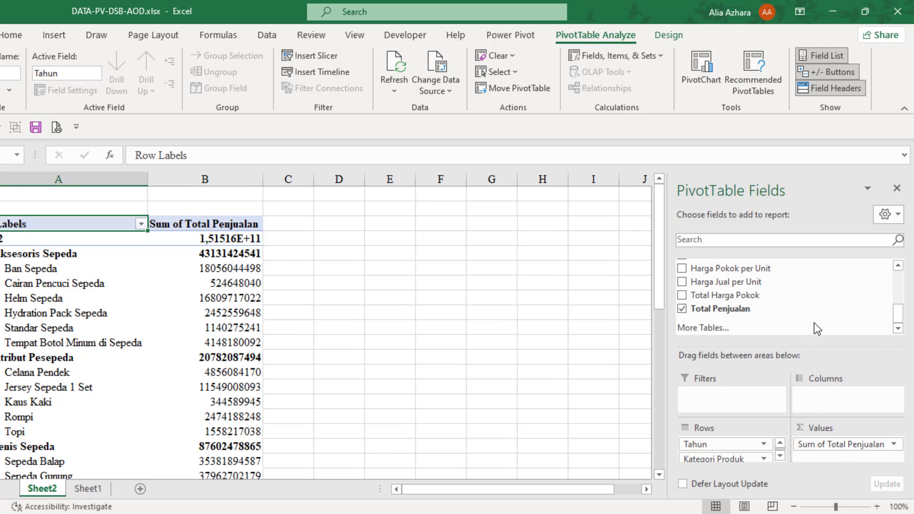
pyautogui.moveTo(812, 298); pyautogui.dragTo(828, 461)
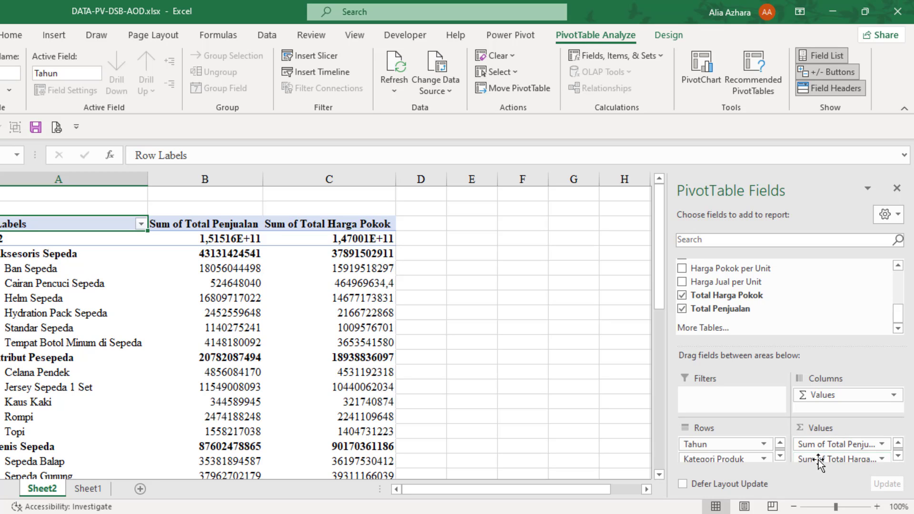
# Format the Sum of Total Penjualan values as Accounting with the Rp symbol and 0 decimal places.
pyautogui.click(882, 444)
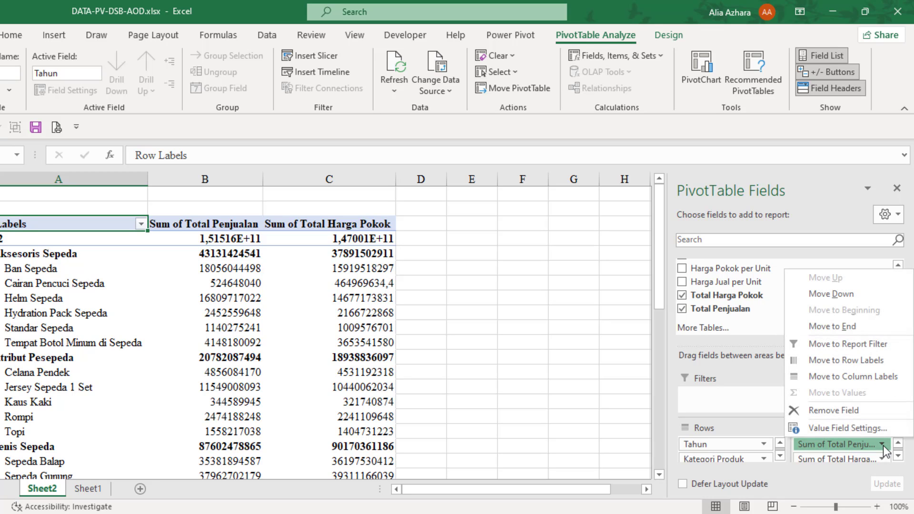
pyautogui.click(876, 430)
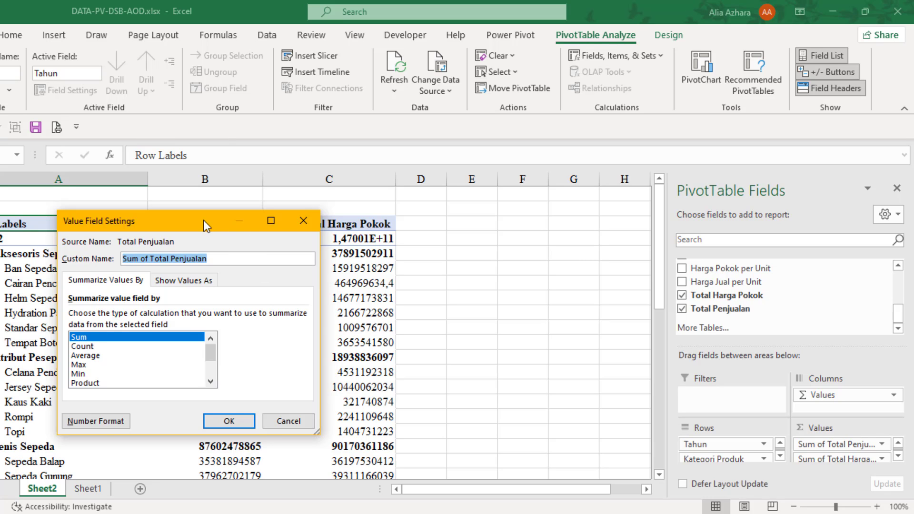
pyautogui.moveTo(204, 226); pyautogui.dragTo(498, 207)
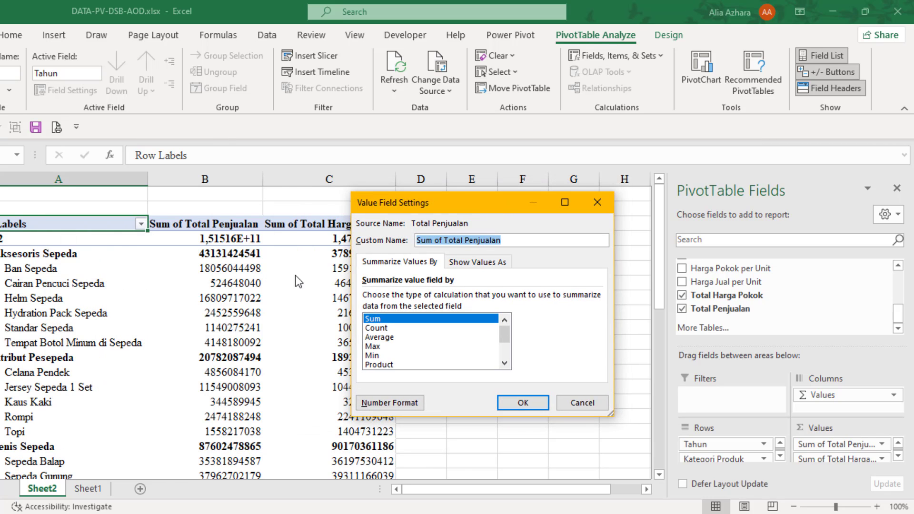
pyautogui.click(393, 404)
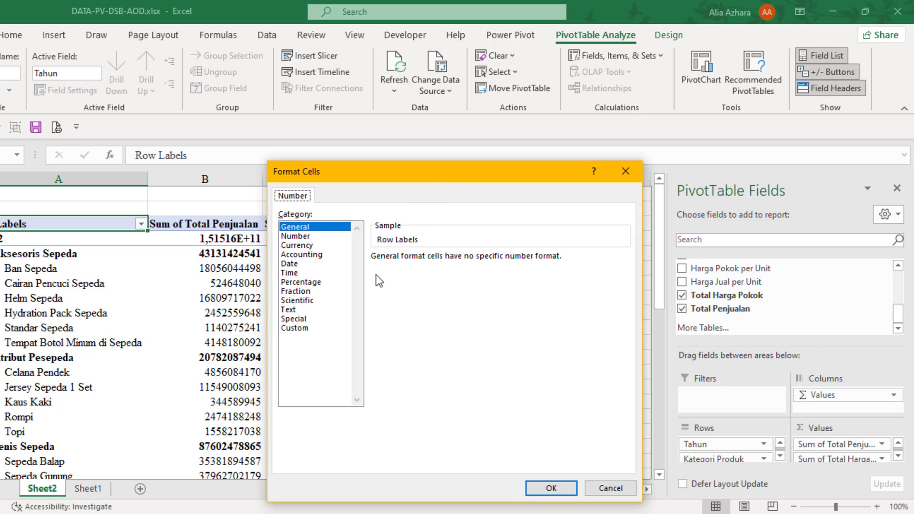
pyautogui.click(339, 247)
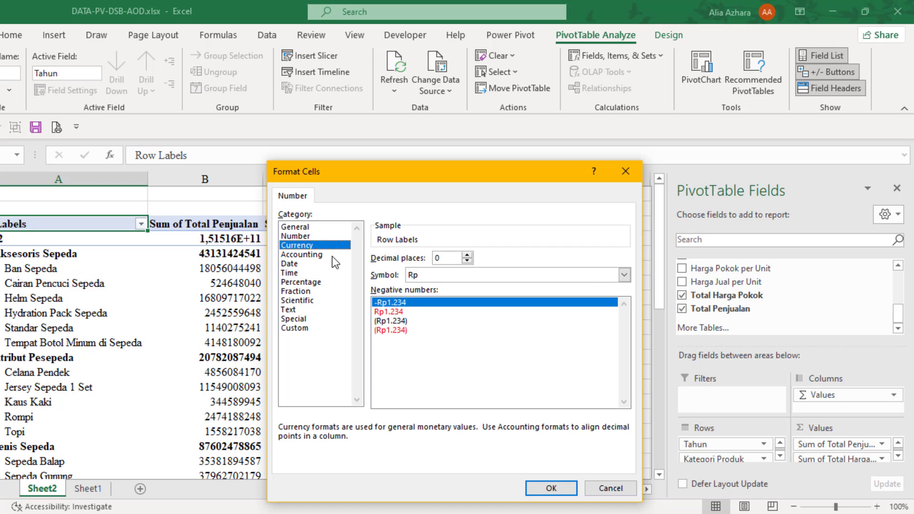
pyautogui.click(335, 255)
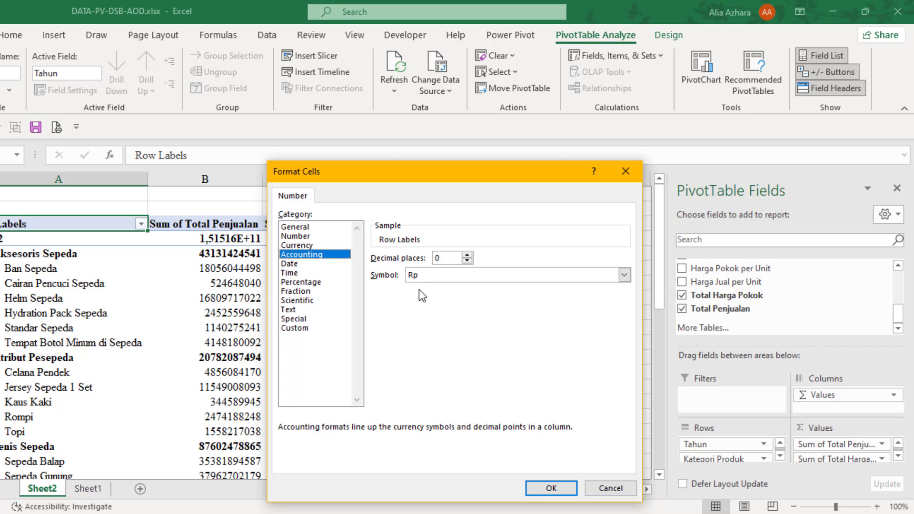
pyautogui.click(547, 489)
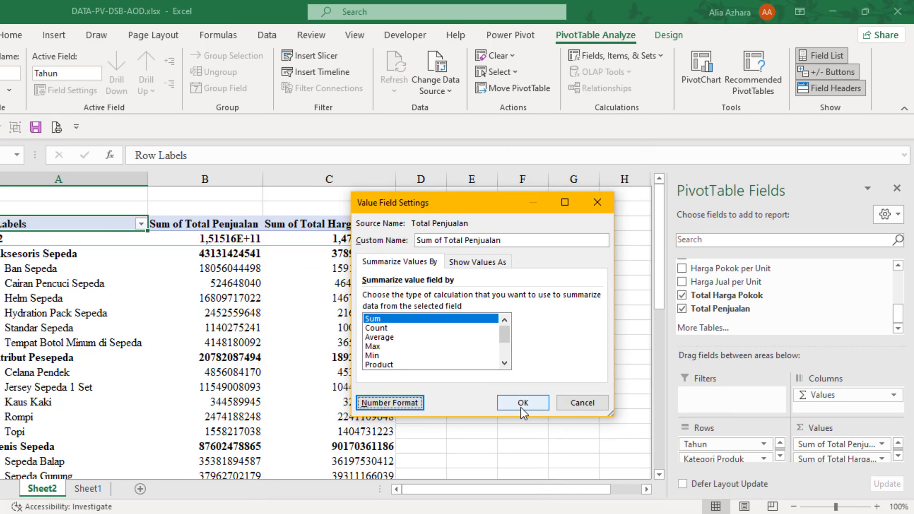
pyautogui.click(521, 408)
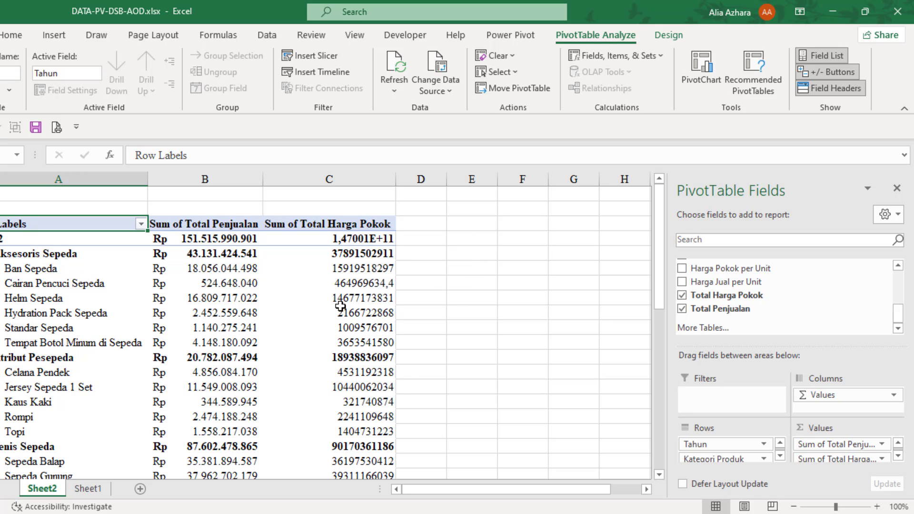
# Format the Sum of Total Harga Pokok values as Accounting with the Rp symbol and 0 decimal places.
pyautogui.click(880, 460)
pyautogui.click(871, 446)
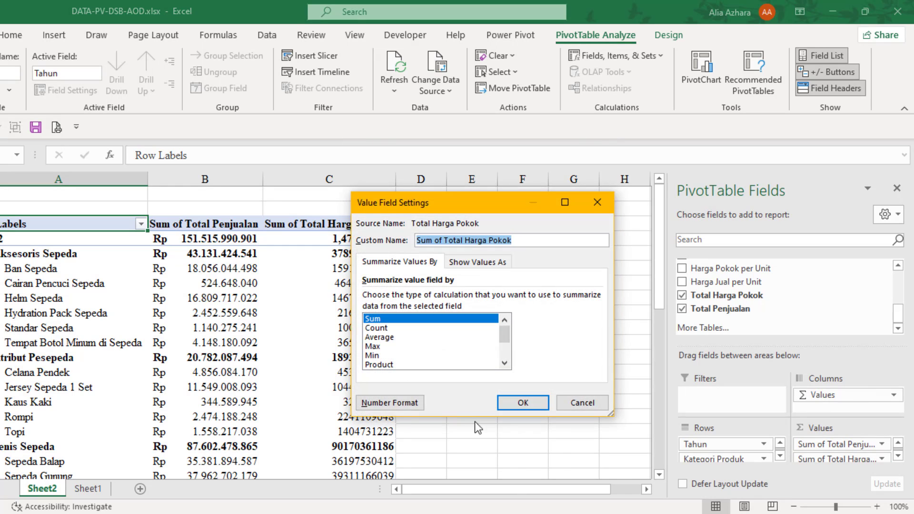
pyautogui.click(399, 404)
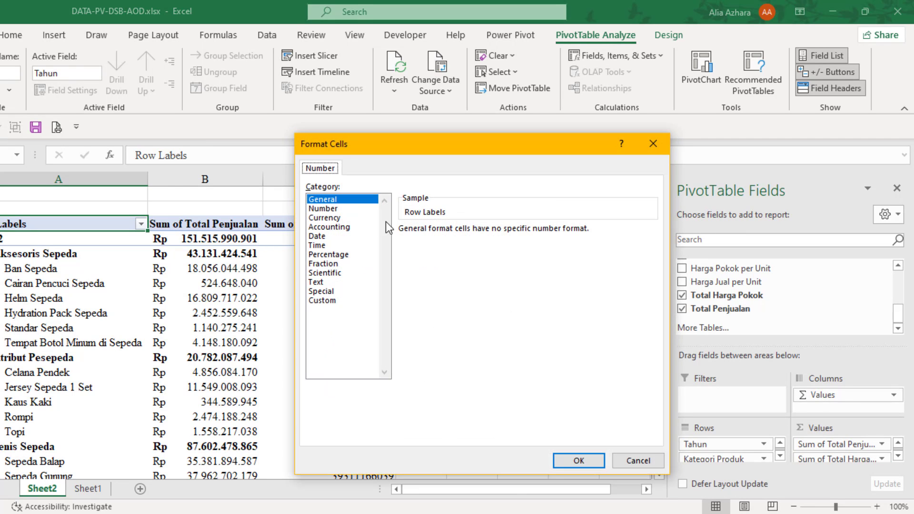
pyautogui.click(362, 227)
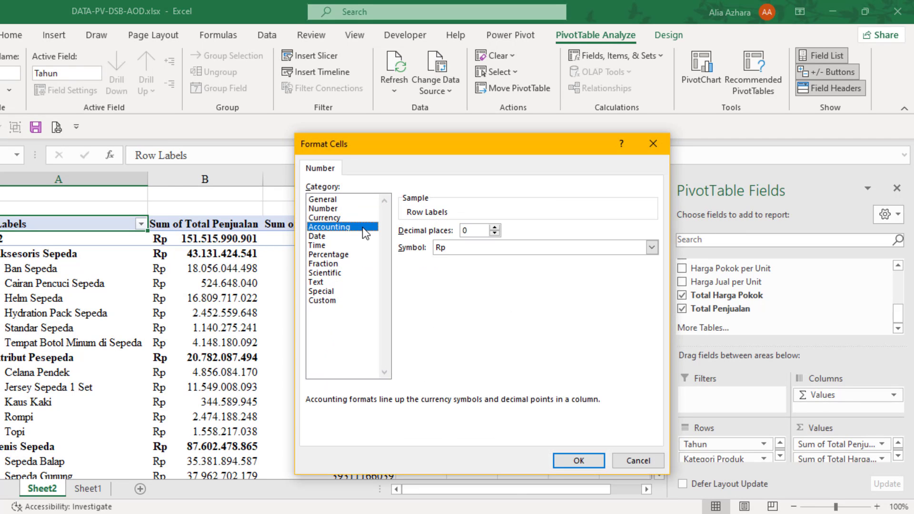
pyautogui.click(579, 460)
pyautogui.click(530, 406)
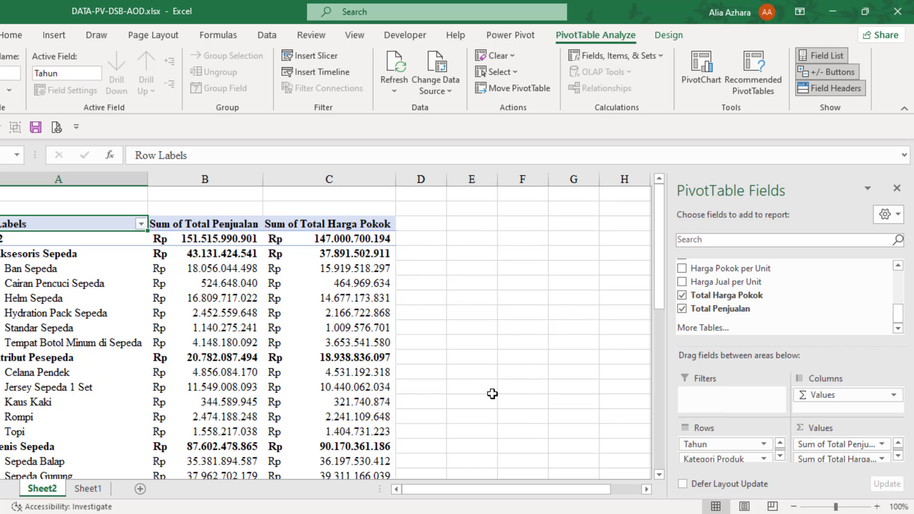
# Review the PivotTable's row label and value columns and set its report layout to Compact Form.
pyautogui.moveTo(352, 306)
pyautogui.moveTo(308, 347)
pyautogui.moveTo(117, 225); pyautogui.dragTo(149, 432)
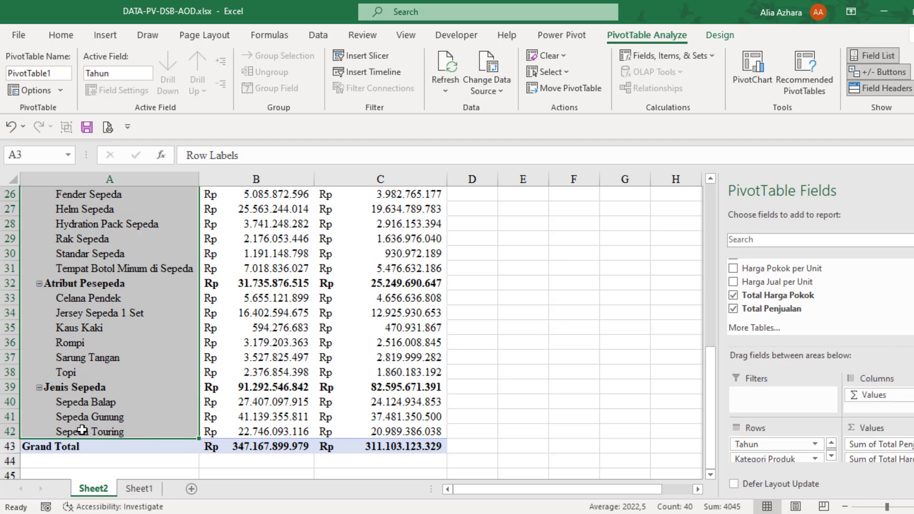
pyautogui.scroll(8, 133, 417)
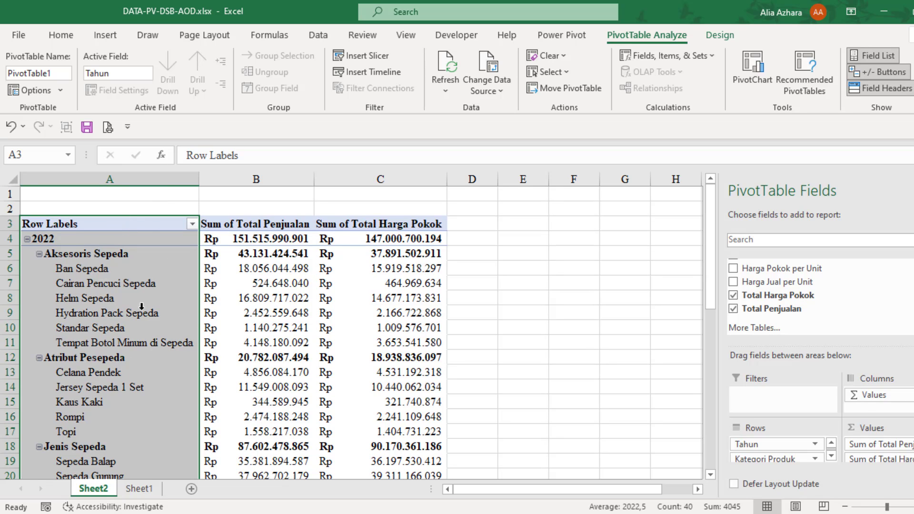
pyautogui.moveTo(292, 180); pyautogui.dragTo(328, 179)
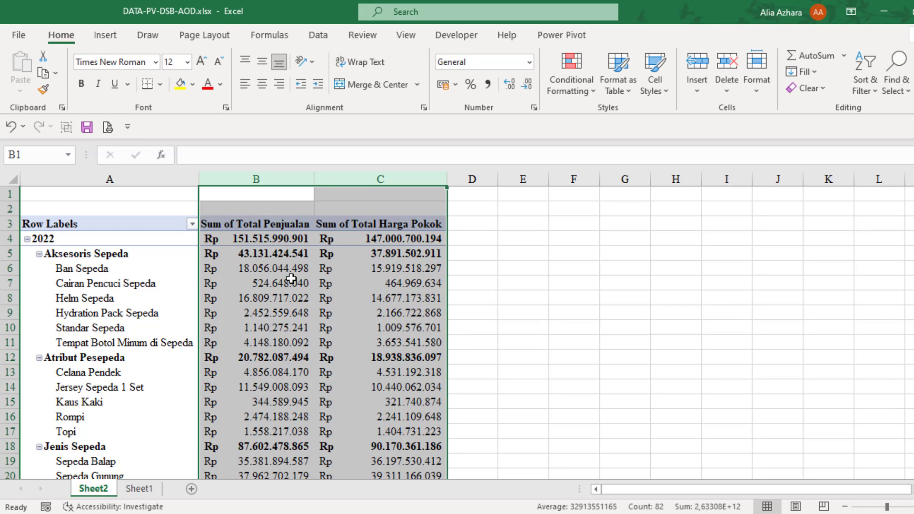
pyautogui.click(292, 279)
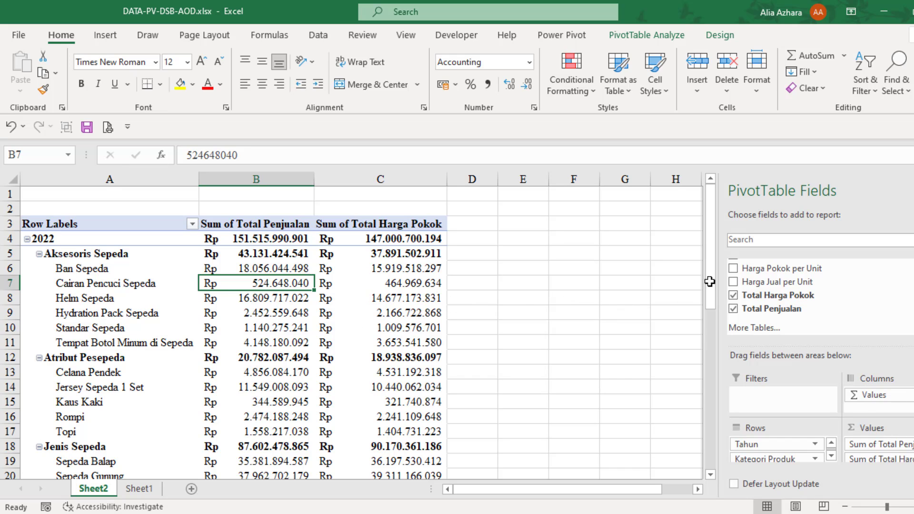
pyautogui.click(715, 36)
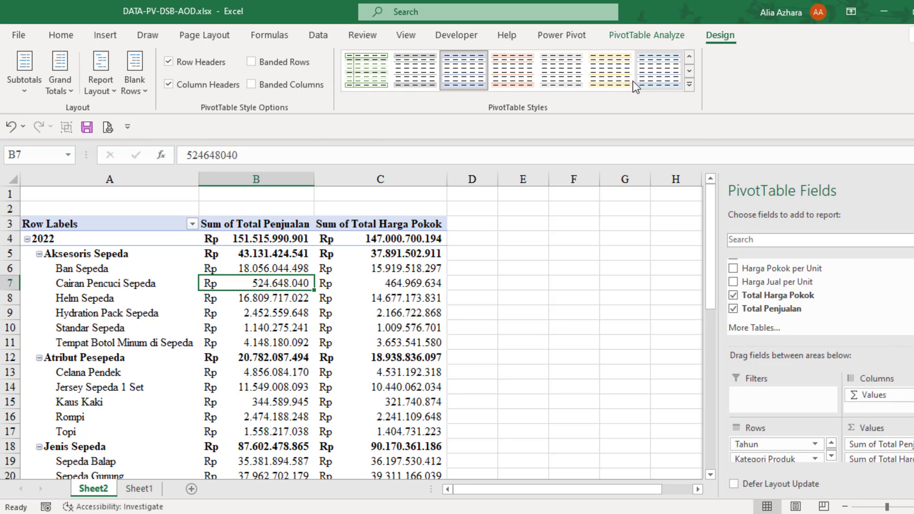
pyautogui.click(105, 87)
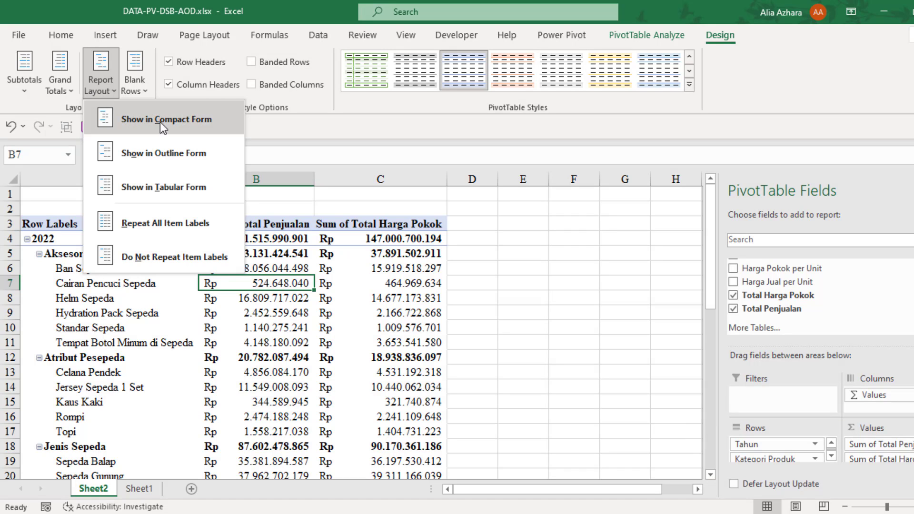
pyautogui.click(172, 124)
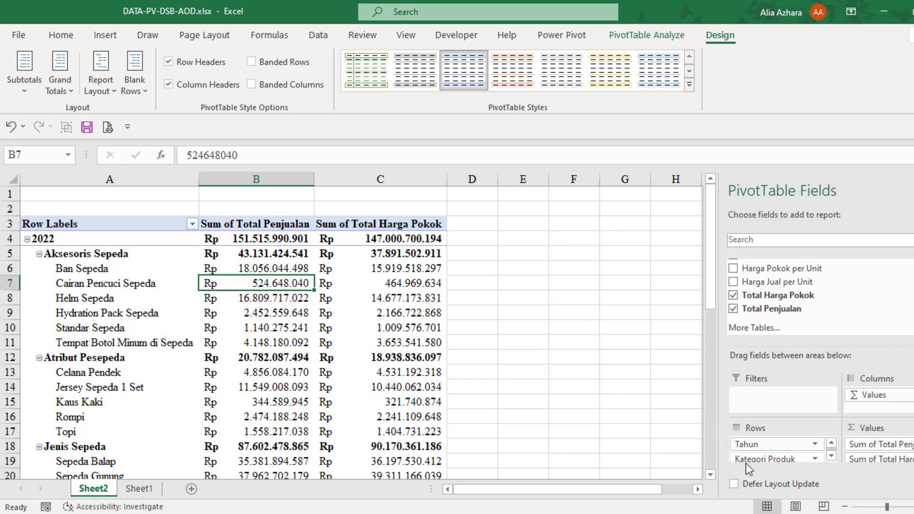
pyautogui.scroll(-1, 762, 463)
pyautogui.scroll(1, 761, 460)
# Set the PivotTable's report layout to Outline Form and check the empty cells beside the year and category labels.
pyautogui.click(98, 90)
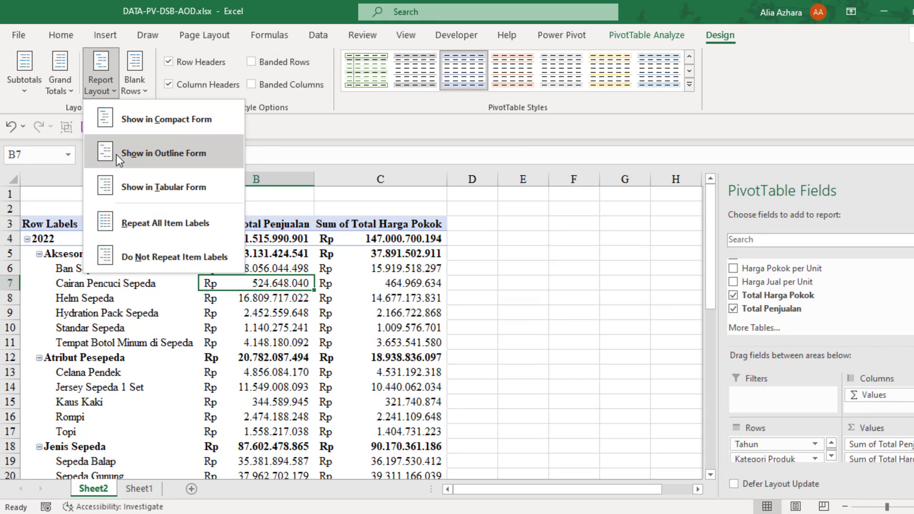
pyautogui.click(134, 154)
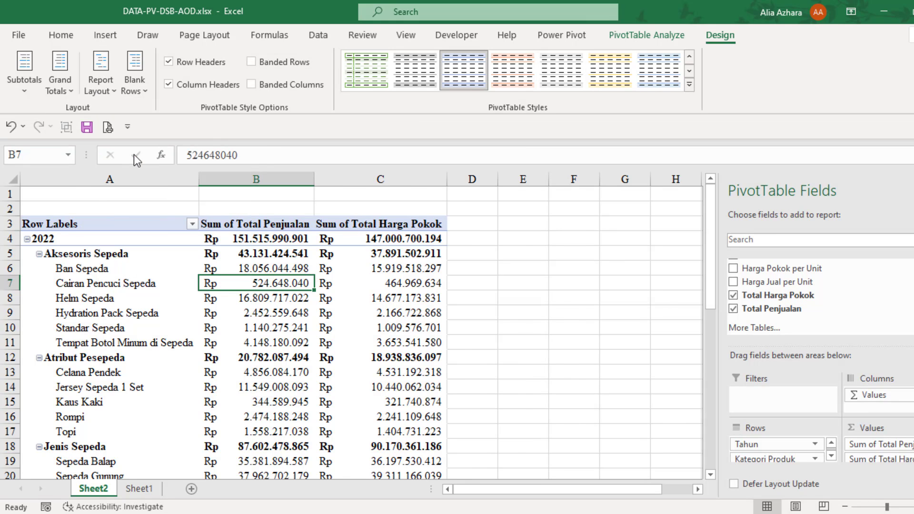
pyautogui.moveTo(195, 185); pyautogui.dragTo(286, 179)
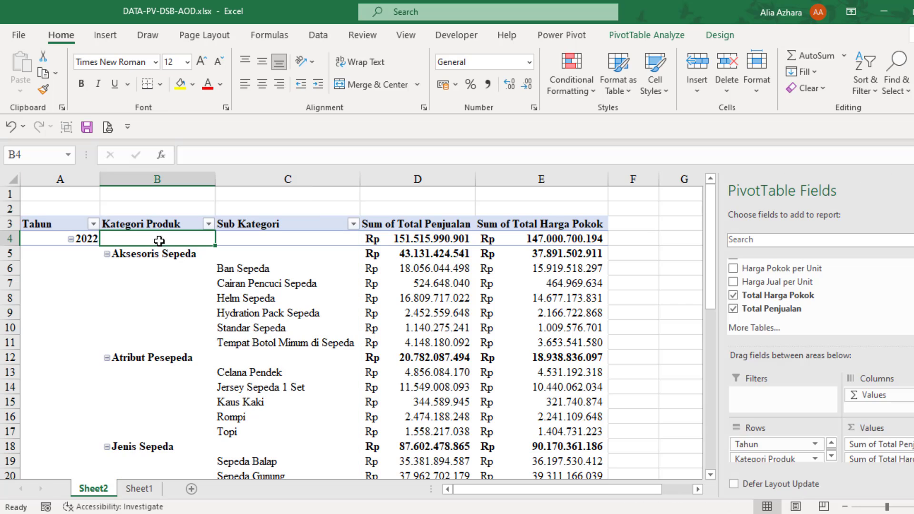
pyautogui.click(158, 240)
pyautogui.click(267, 254)
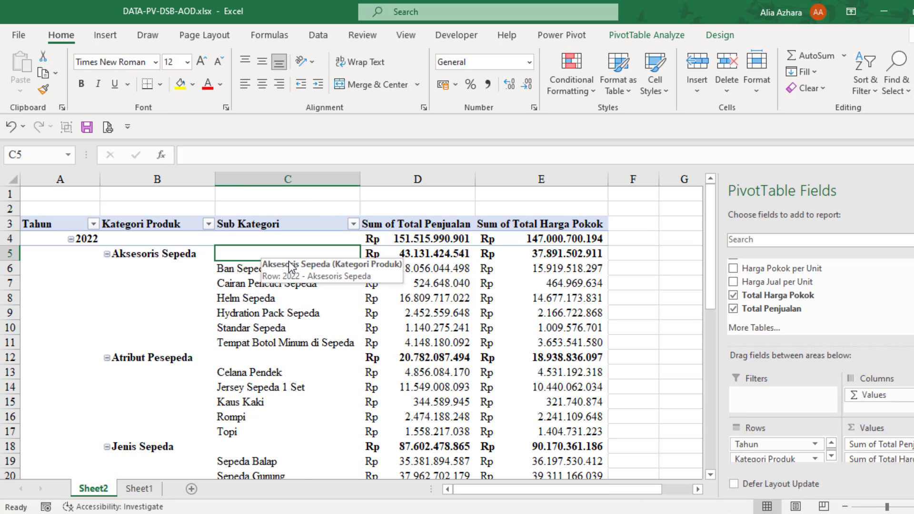
pyautogui.click(260, 358)
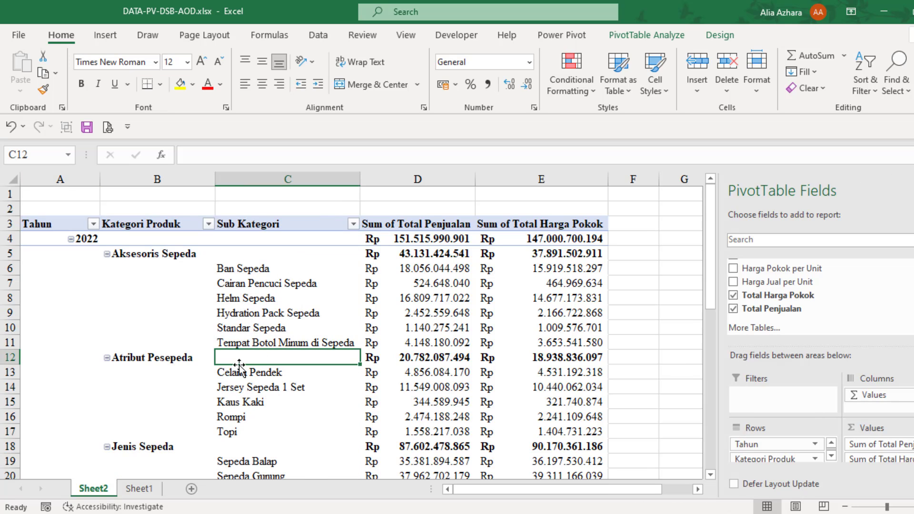
pyautogui.click(259, 446)
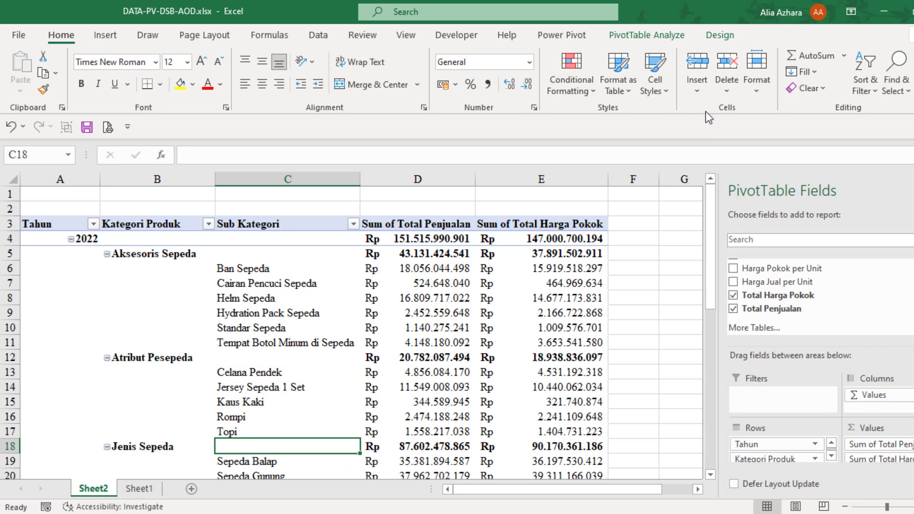
# Set the PivotTable's report layout to Tabular Form.
pyautogui.click(717, 35)
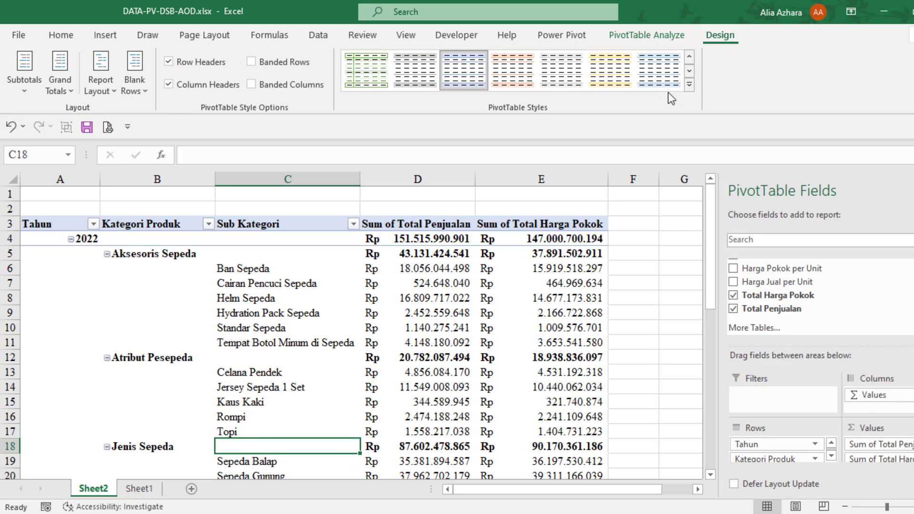
pyautogui.click(99, 90)
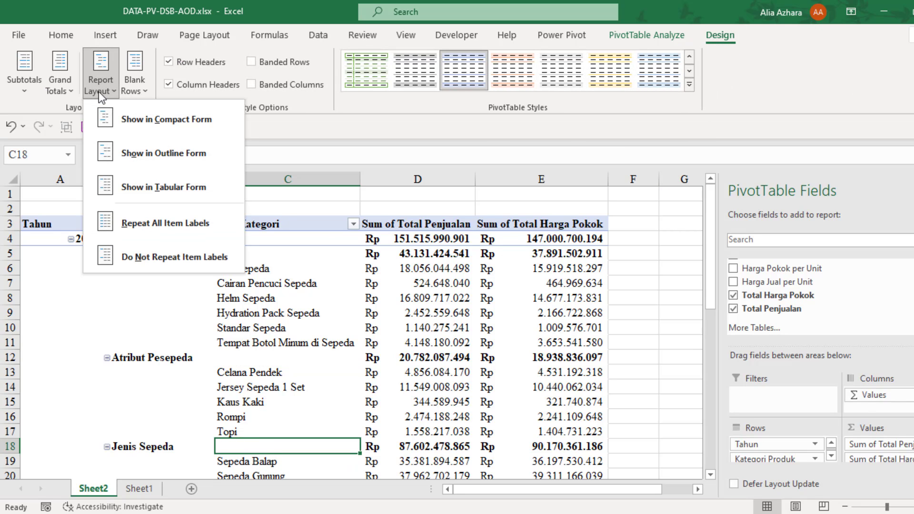
pyautogui.click(138, 195)
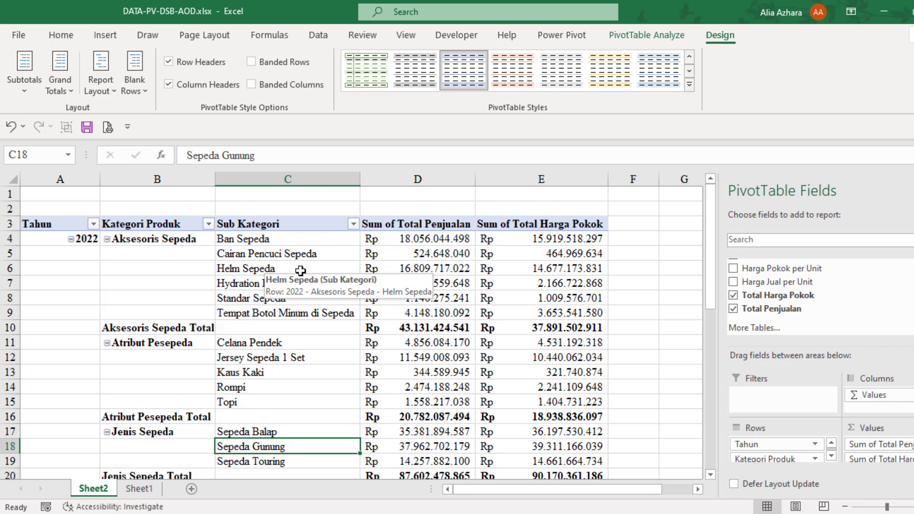
# Try repeating all item labels in the Tahun and Kategori Produk columns, and set the labels back to not repeating.
pyautogui.click(68, 254)
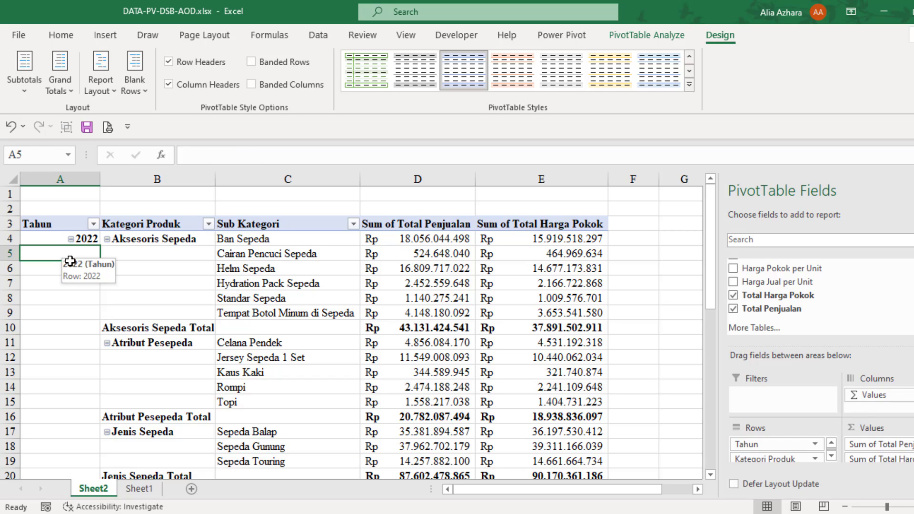
pyautogui.moveTo(70, 261); pyautogui.dragTo(142, 306)
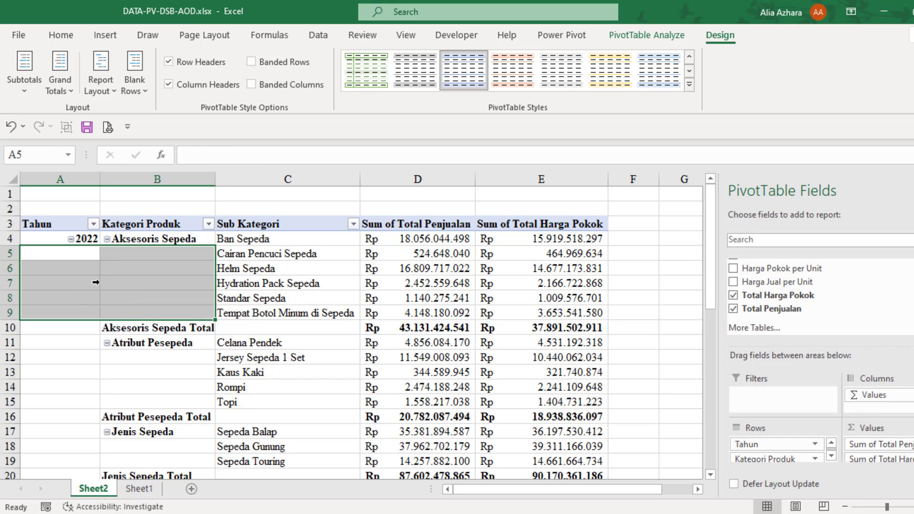
pyautogui.click(82, 249)
pyautogui.click(101, 81)
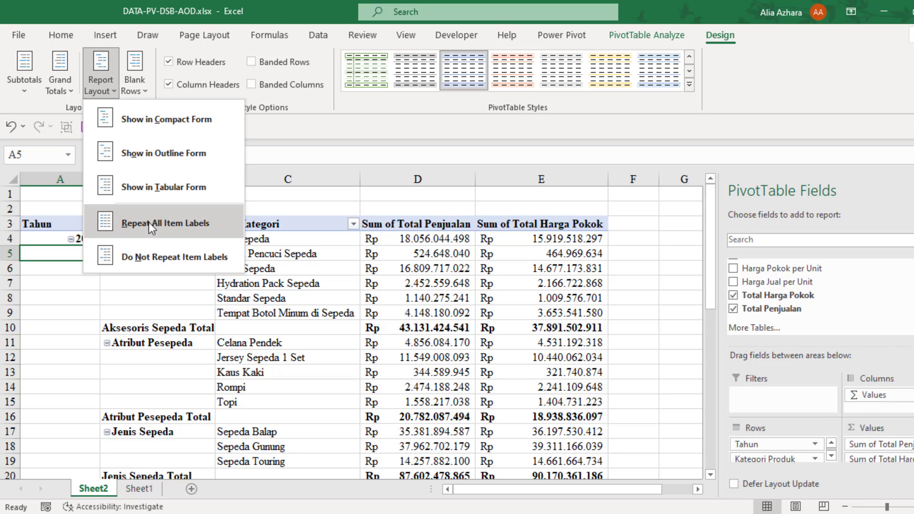
pyautogui.click(163, 230)
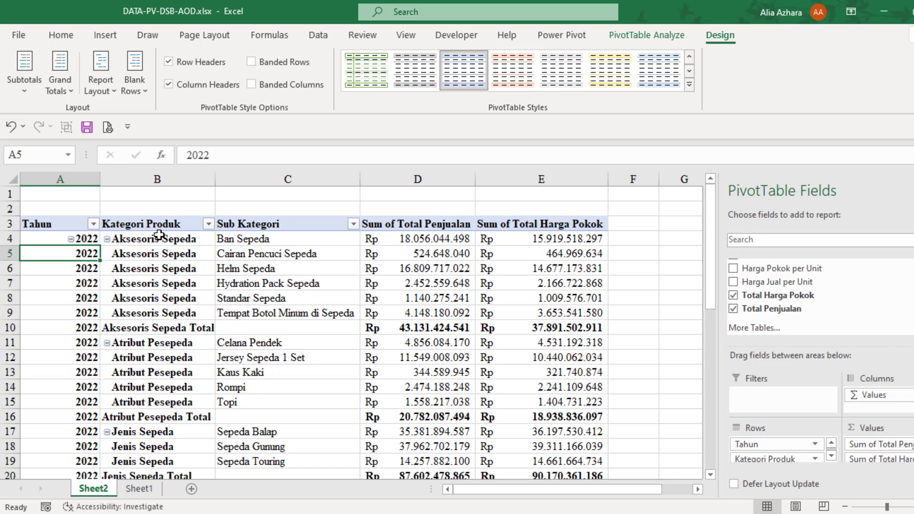
pyautogui.click(101, 82)
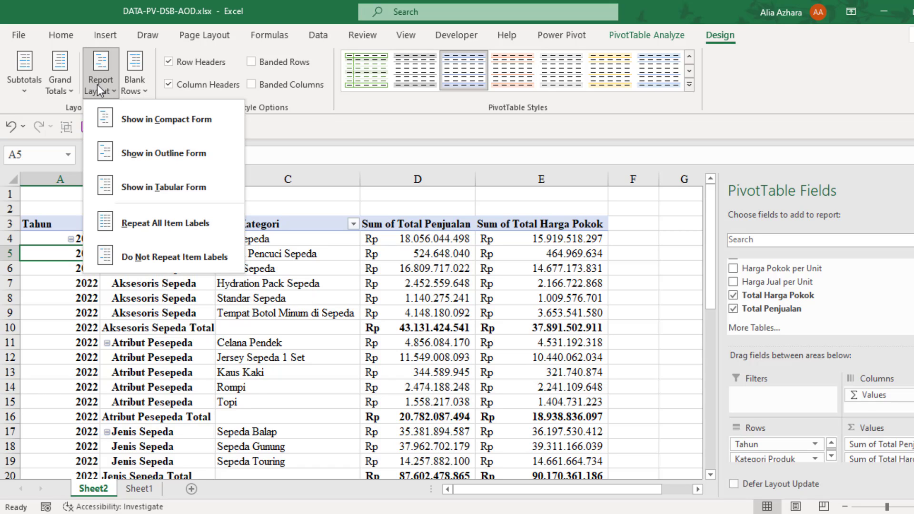
pyautogui.click(160, 256)
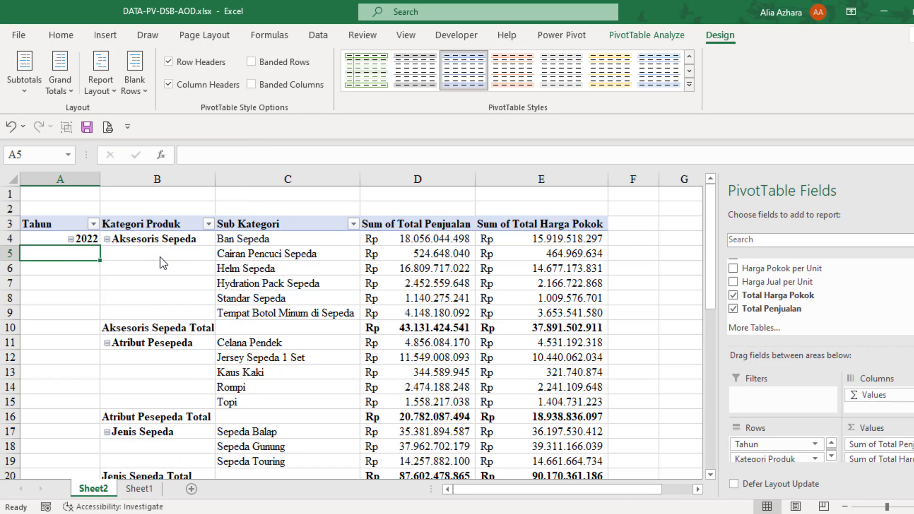
# Turn off all subtotals for the years and product categories in the PivotTable.
pyautogui.click(151, 239)
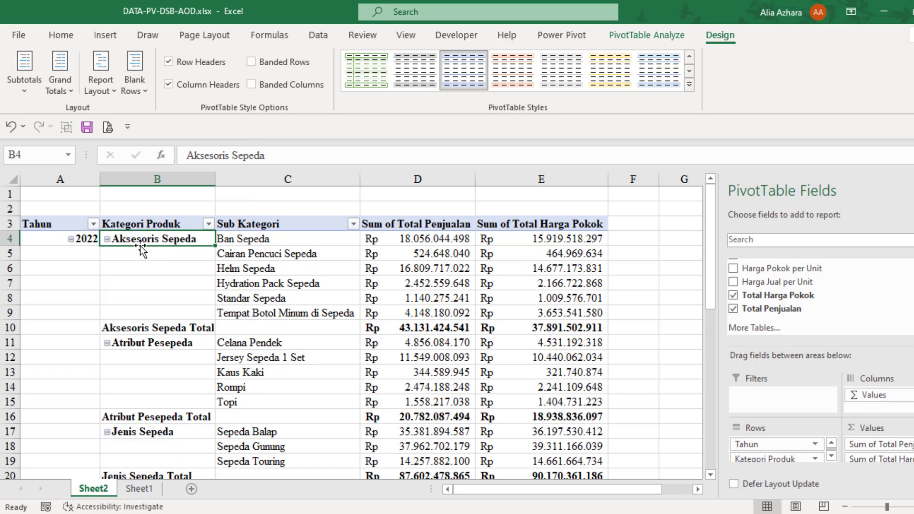
pyautogui.click(164, 330)
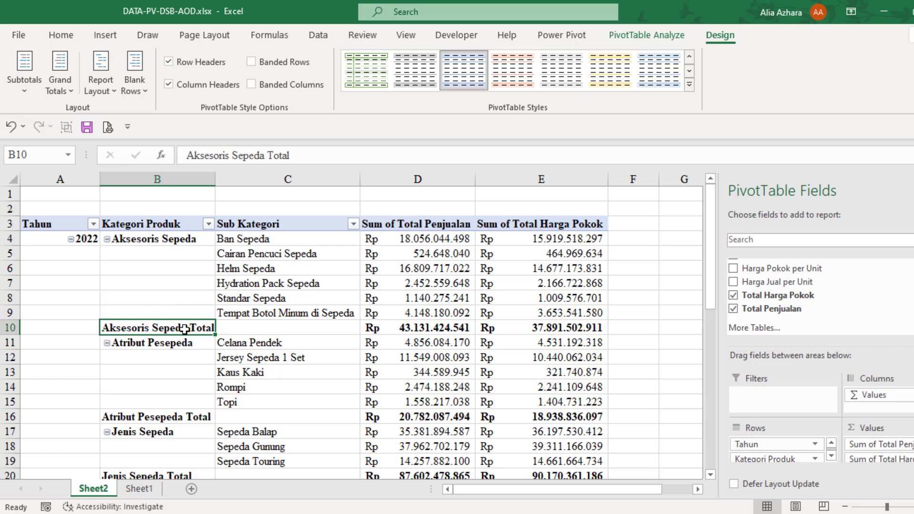
pyautogui.click(148, 417)
pyautogui.scroll(-1, 188, 425)
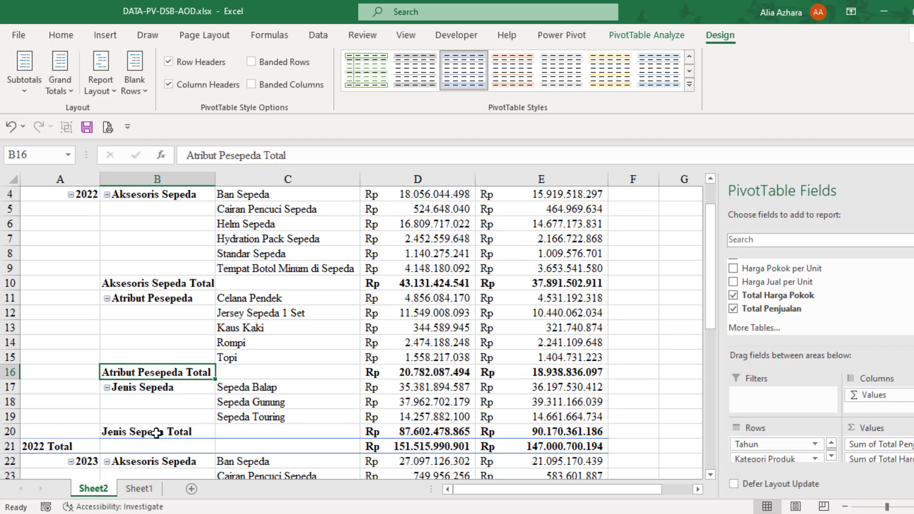
pyautogui.click(158, 431)
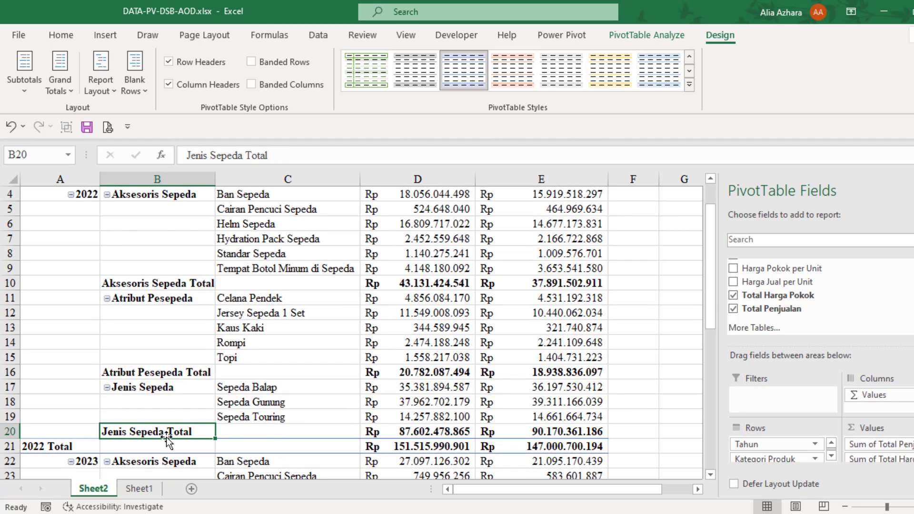
pyautogui.scroll(1, 167, 441)
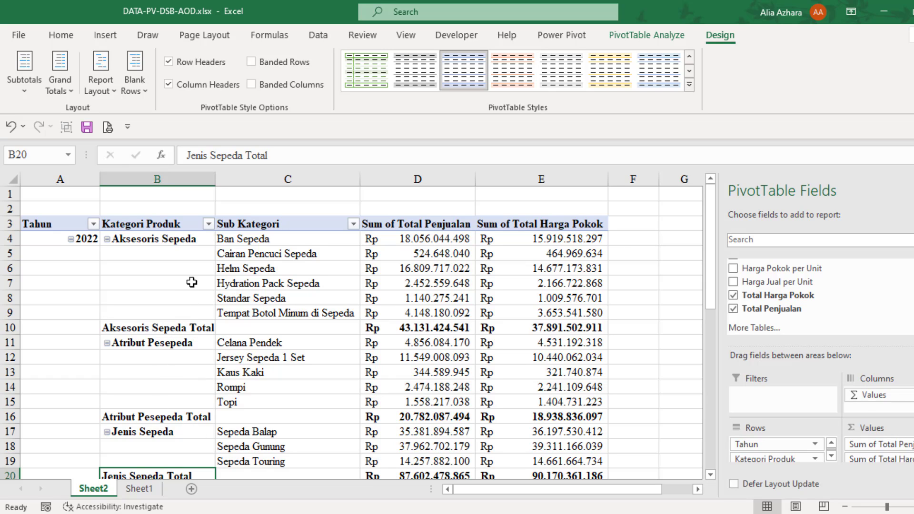
pyautogui.click(28, 90)
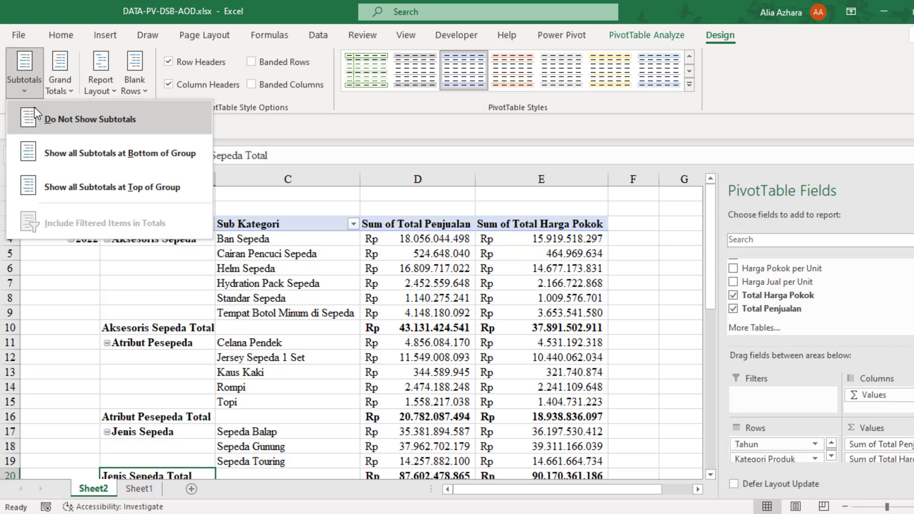
pyautogui.click(58, 119)
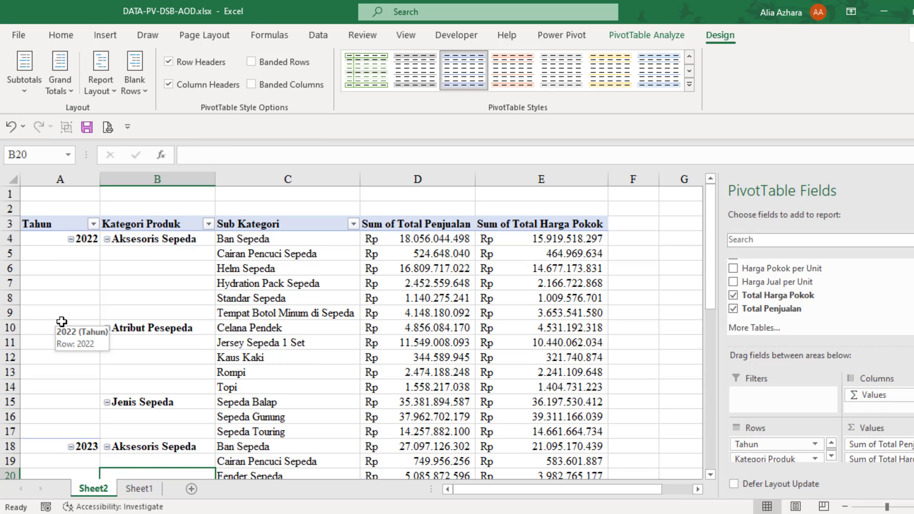
pyautogui.scroll(-4, 68, 377)
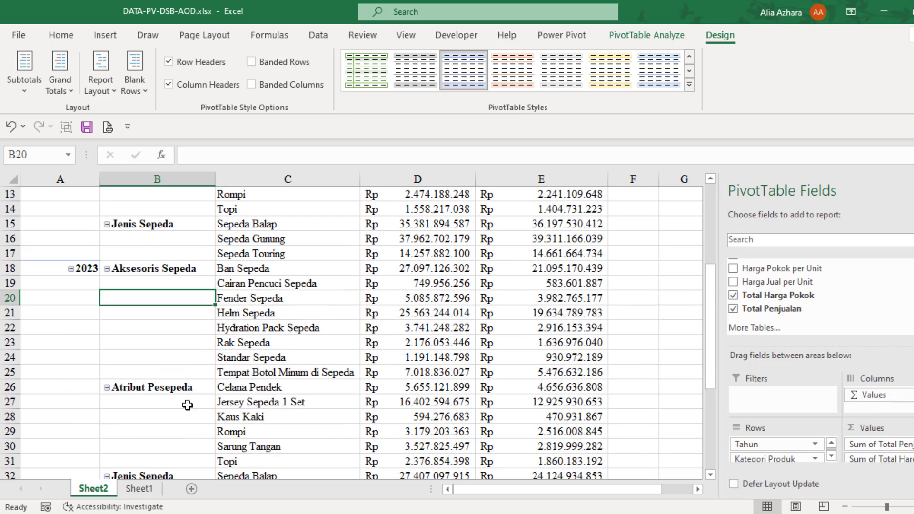
pyautogui.scroll(4, 123, 322)
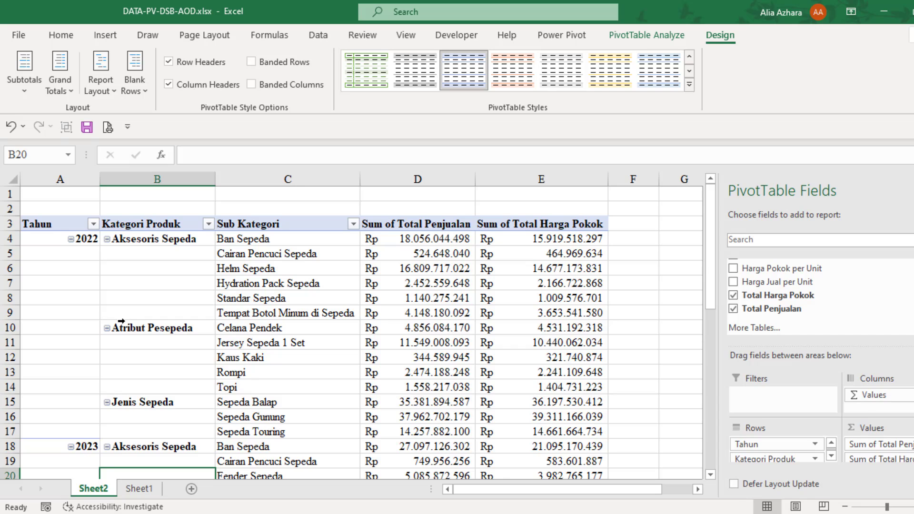
# Try showing all subtotals at the bottom of each group in the PivotTable, and set them back to not shown.
pyautogui.click(24, 78)
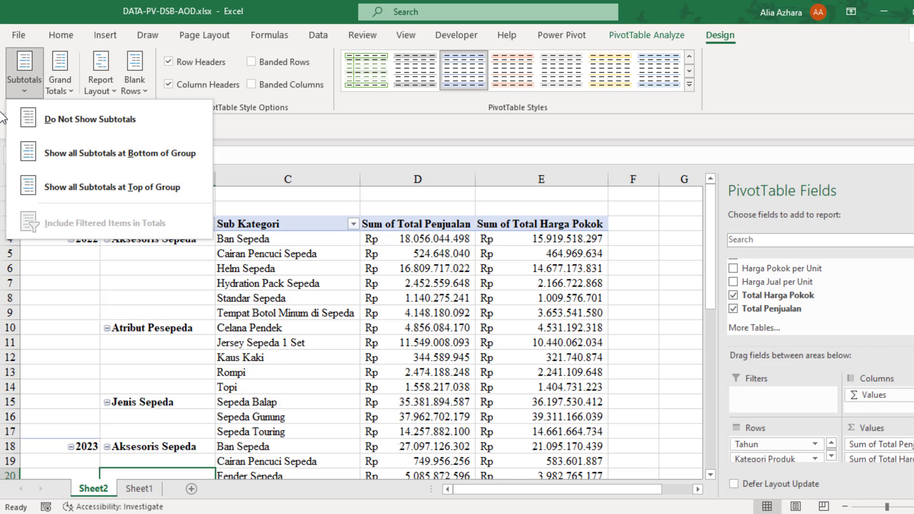
pyautogui.click(78, 154)
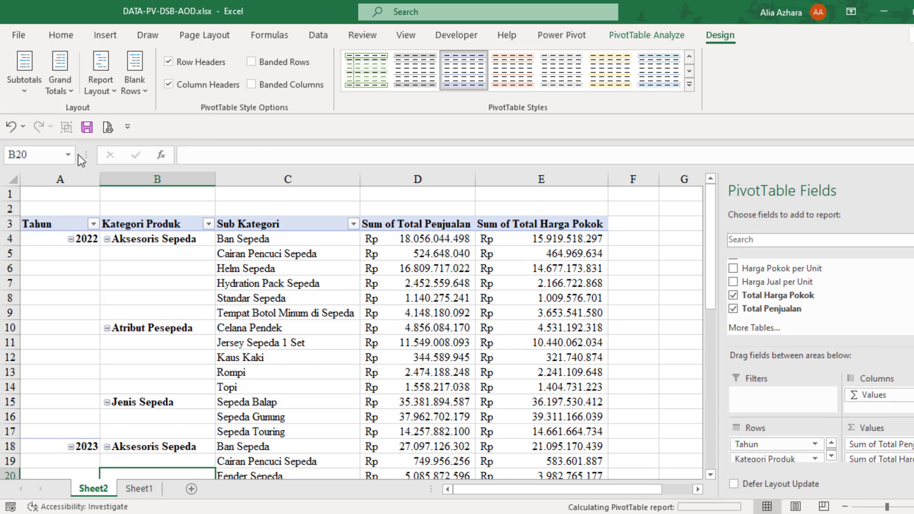
pyautogui.click(25, 93)
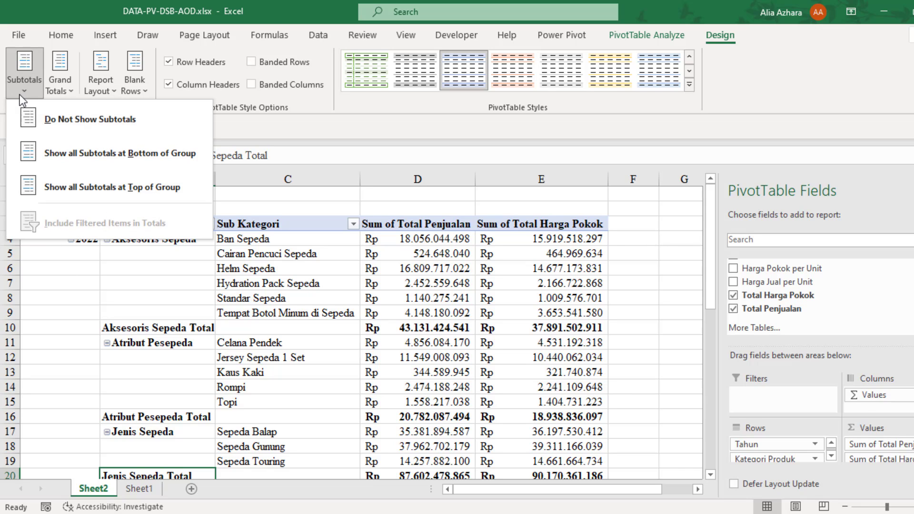
pyautogui.click(53, 119)
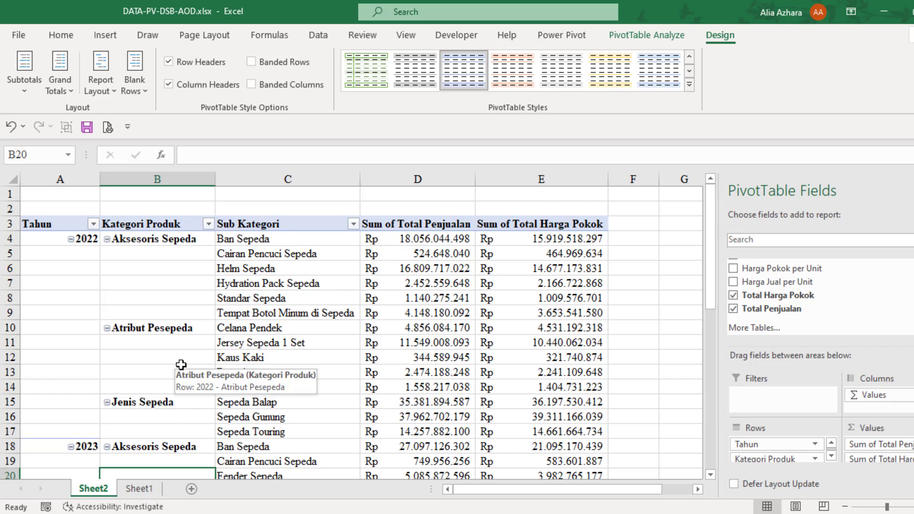
# Turn off the PivotTable's grand totals for both rows and columns.
pyautogui.scroll(-8, 181, 365)
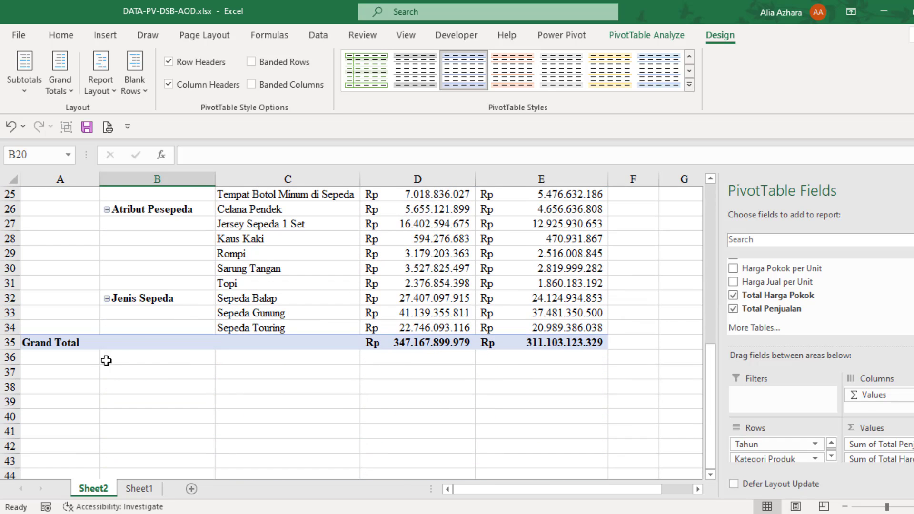
pyautogui.click(78, 342)
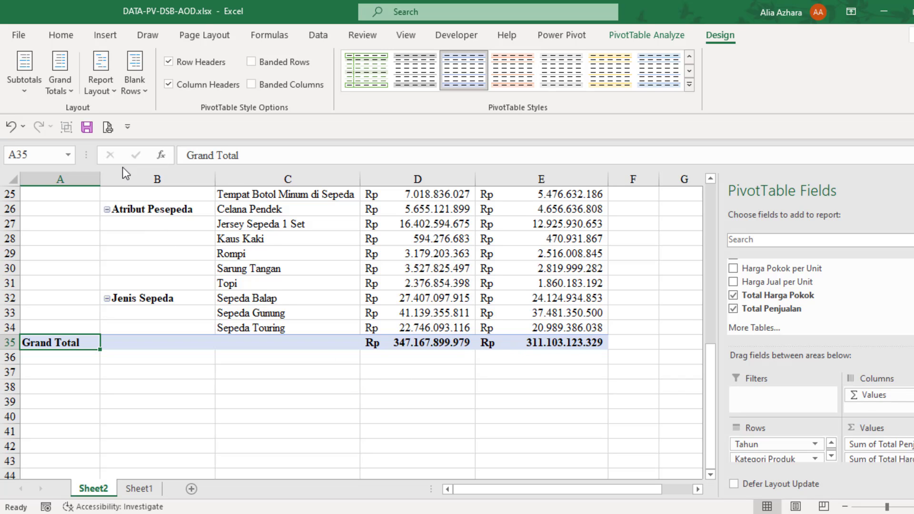
pyautogui.click(61, 90)
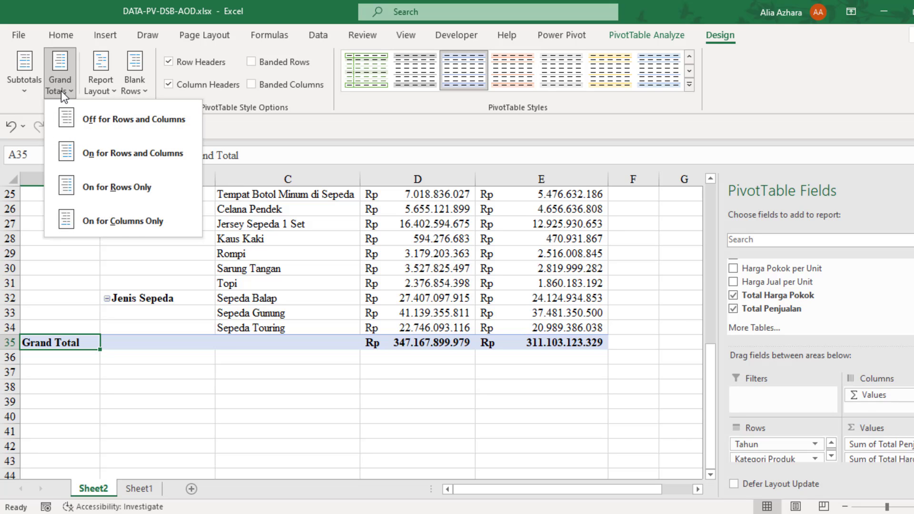
pyautogui.click(93, 118)
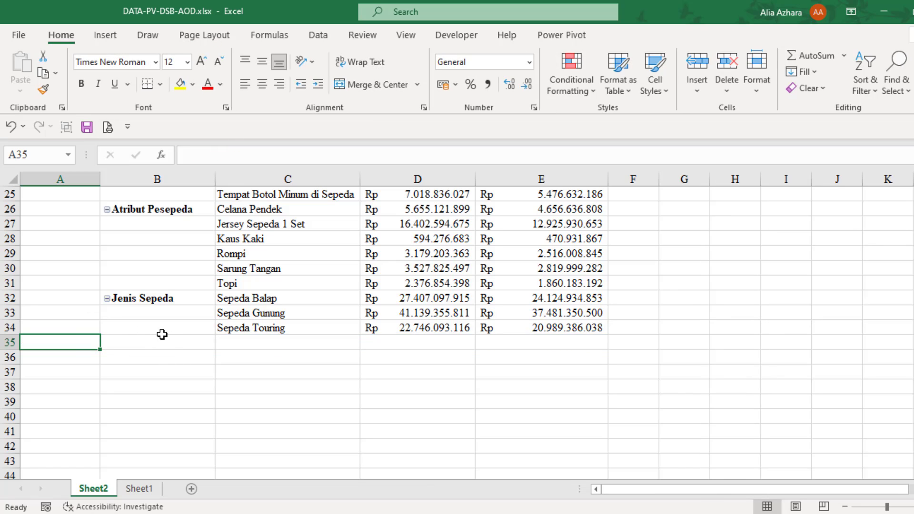
# Turn the PivotTable's grand totals back on for rows and columns.
pyautogui.click(296, 255)
pyautogui.click(720, 34)
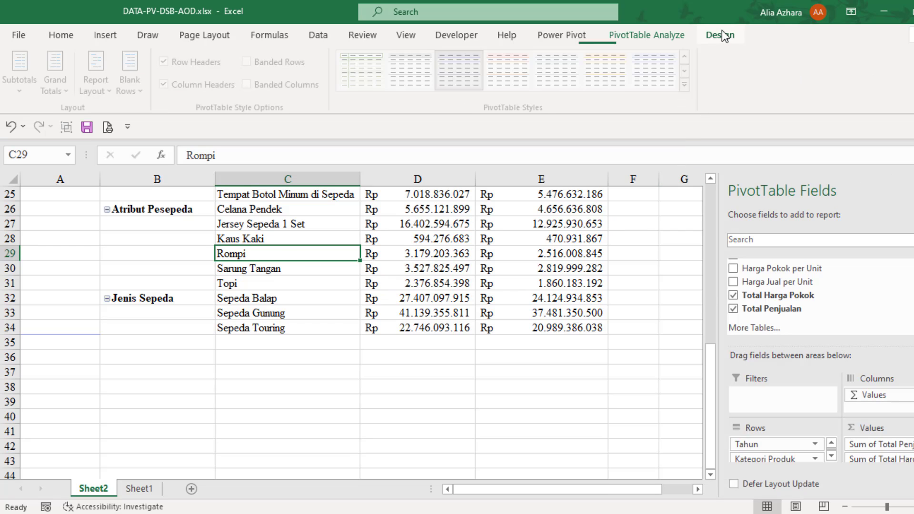
pyautogui.click(64, 94)
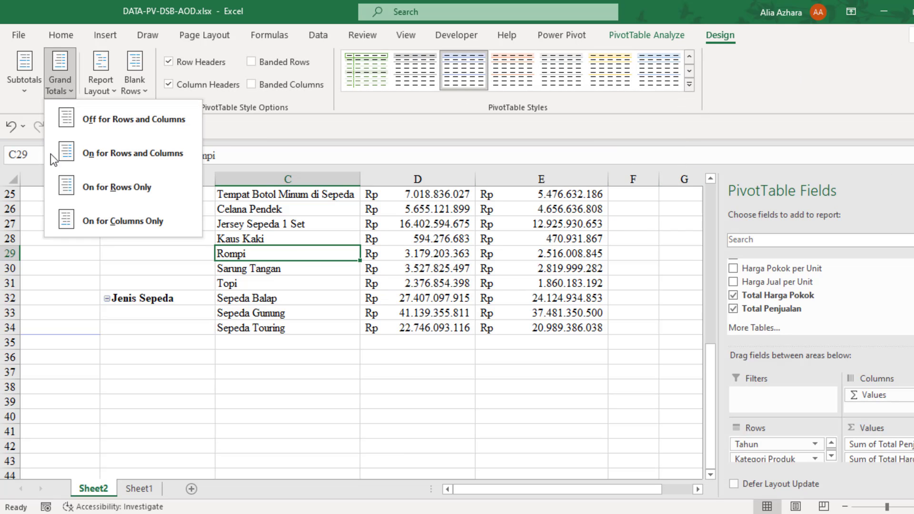
pyautogui.click(98, 158)
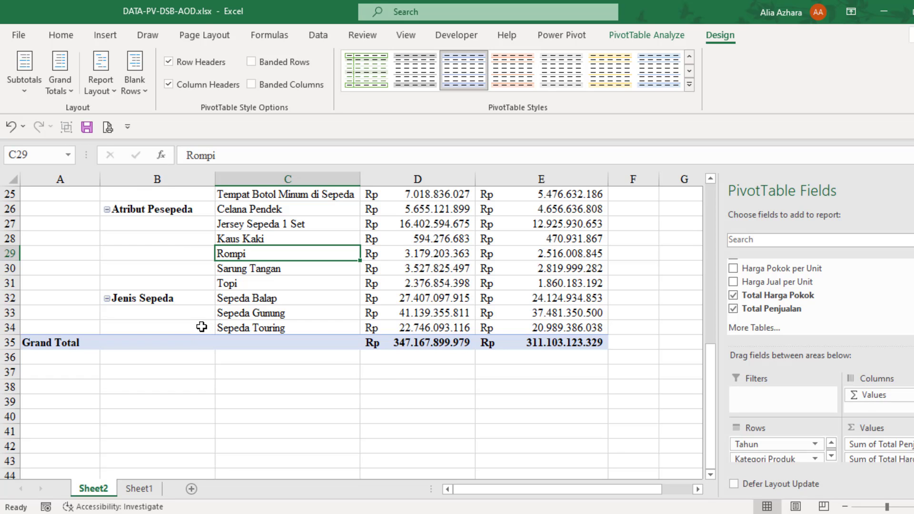
pyautogui.scroll(1, 201, 327)
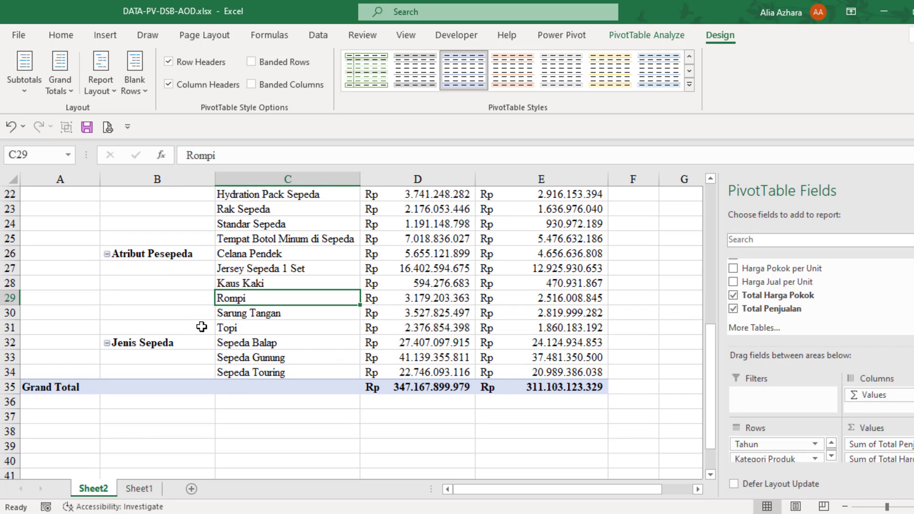
pyautogui.scroll(7, 201, 326)
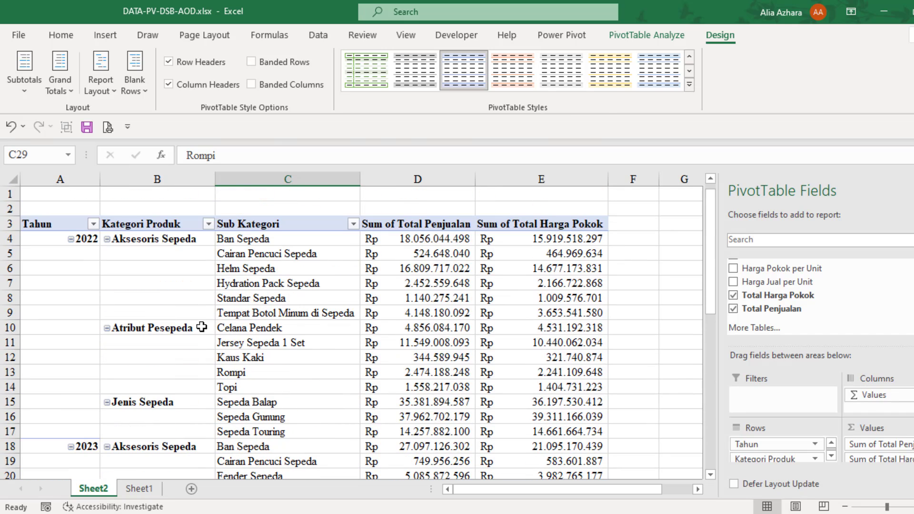
# Try inserting a blank line after each item in the PivotTable, and remove the blank lines again.
pyautogui.click(134, 91)
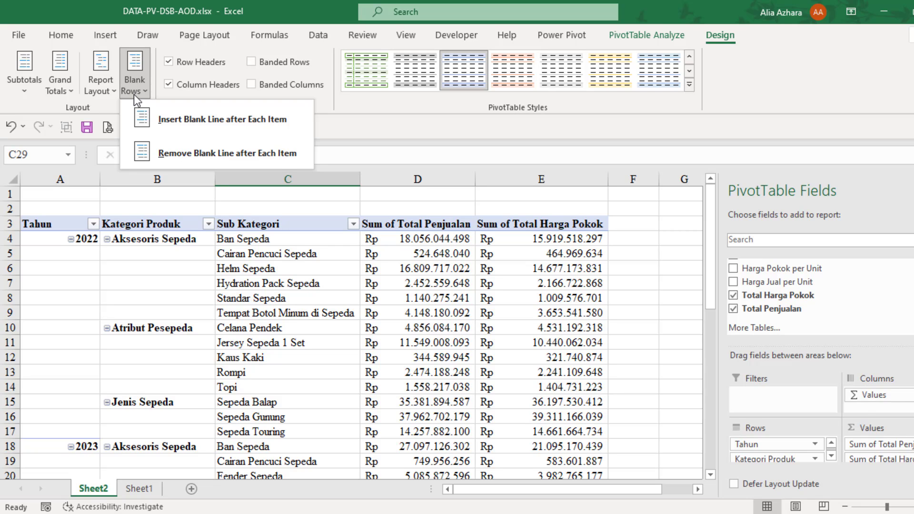
pyautogui.click(158, 118)
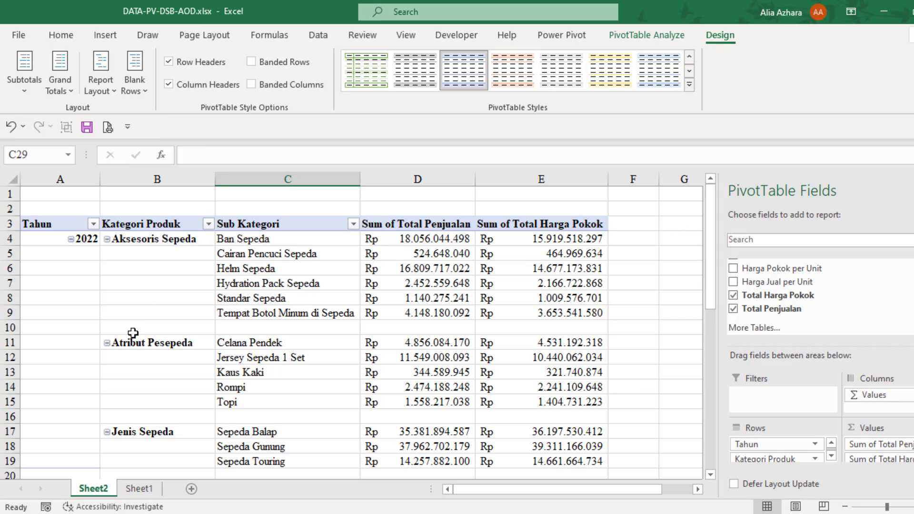
pyautogui.scroll(-5, 165, 351)
pyautogui.scroll(-1, 164, 351)
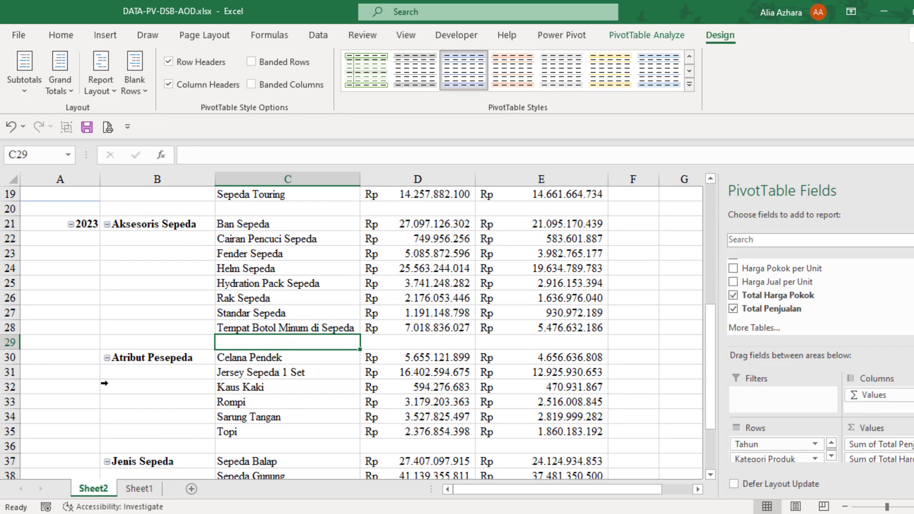
pyautogui.scroll(6, 194, 436)
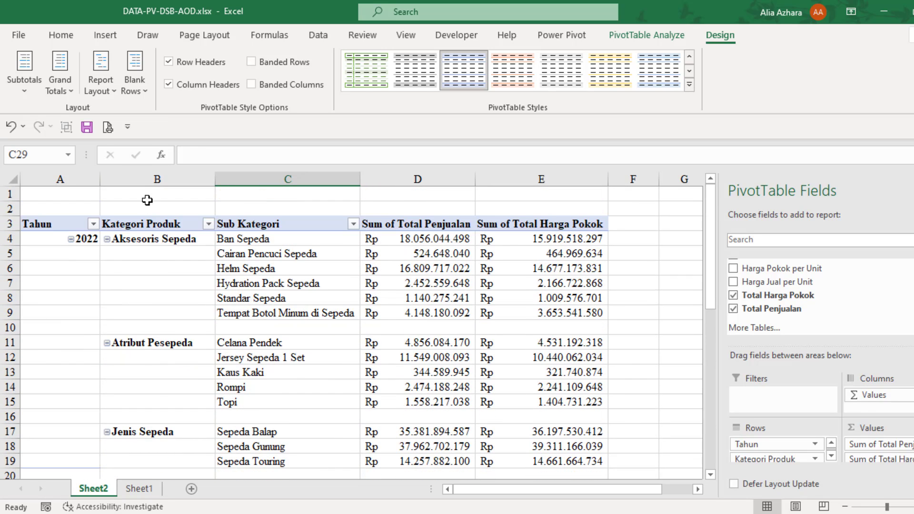
pyautogui.click(135, 90)
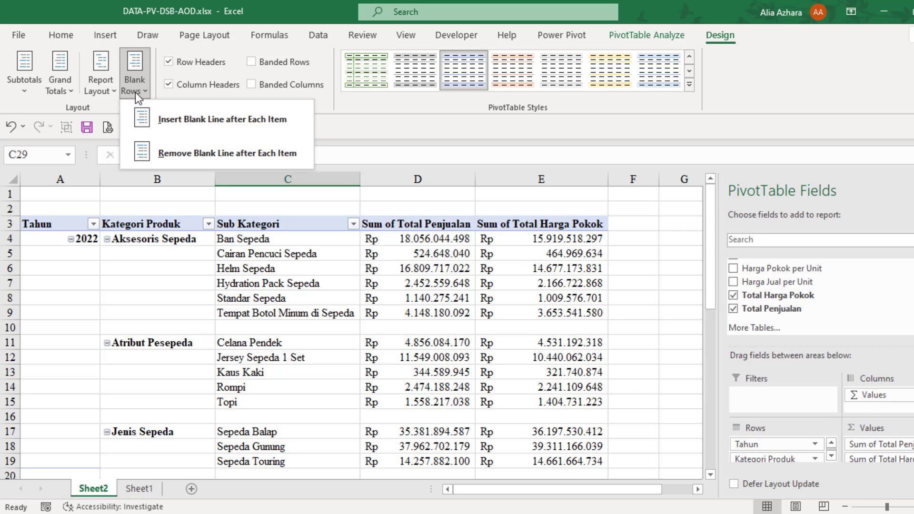
pyautogui.click(154, 155)
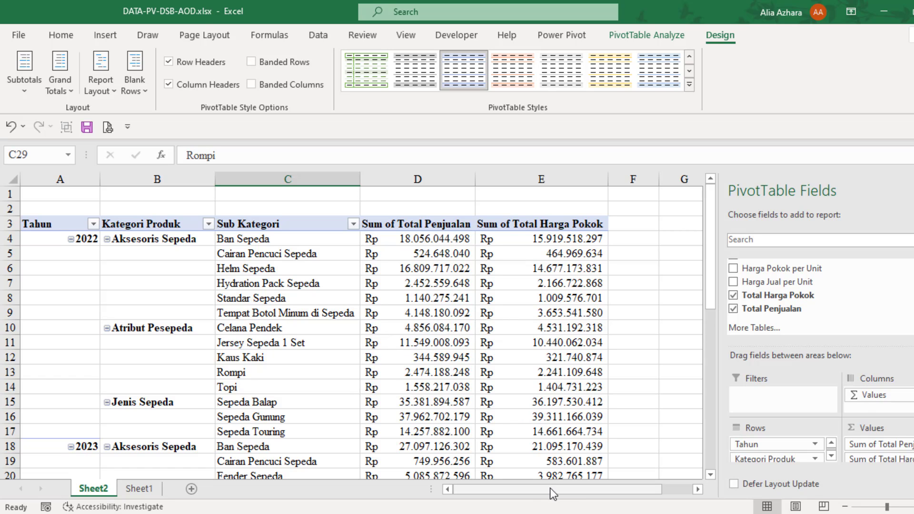
# Start a calculated field in the PivotTable and name it Laba Kotor.
pyautogui.moveTo(550, 488); pyautogui.dragTo(591, 490)
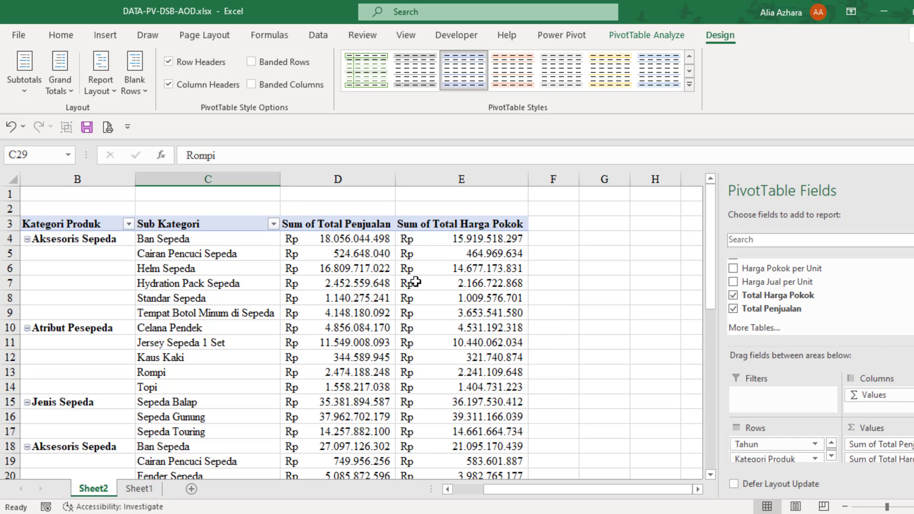
pyautogui.click(361, 225)
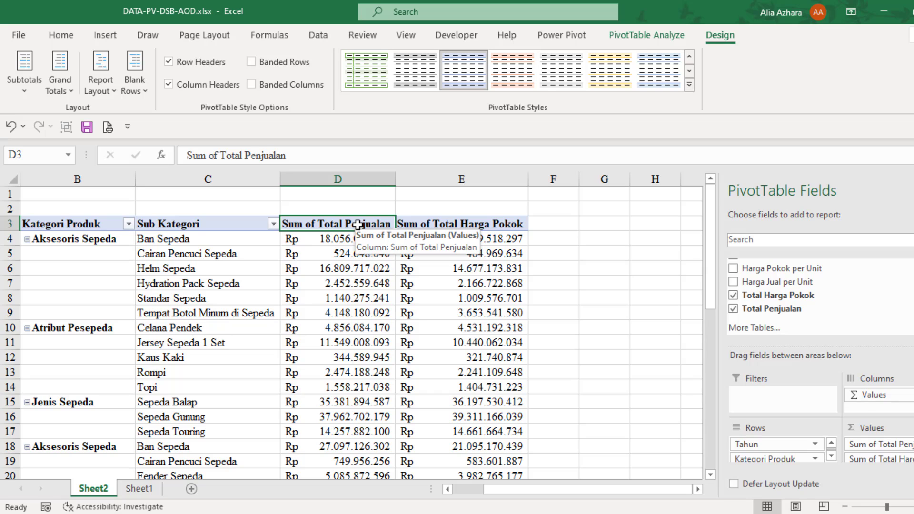
pyautogui.click(425, 224)
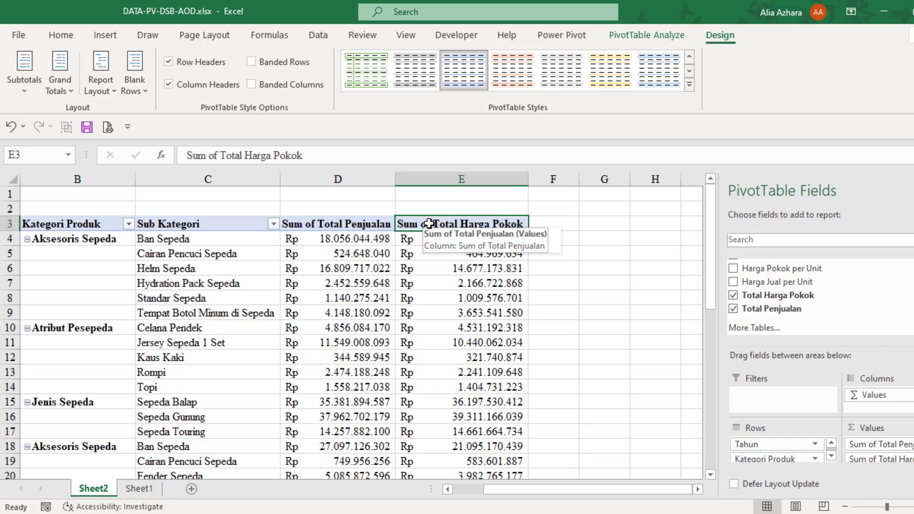
pyautogui.click(348, 270)
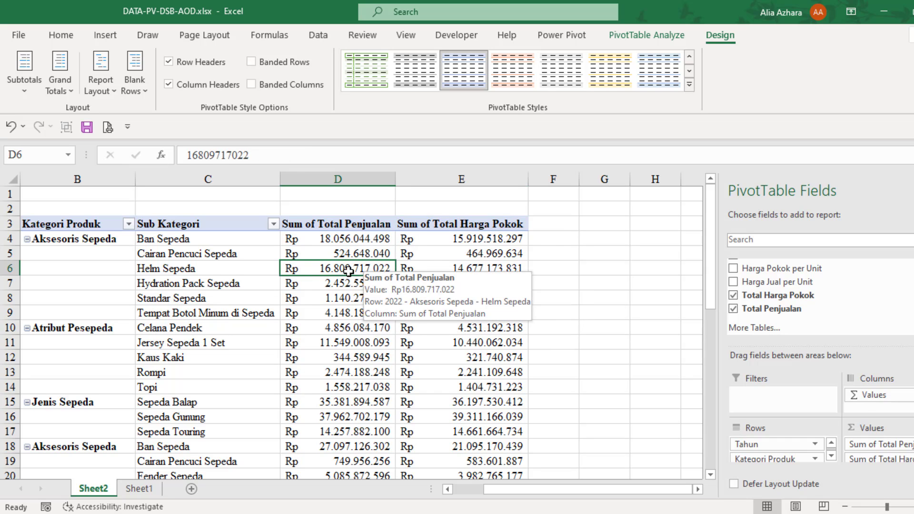
pyautogui.moveTo(470, 266)
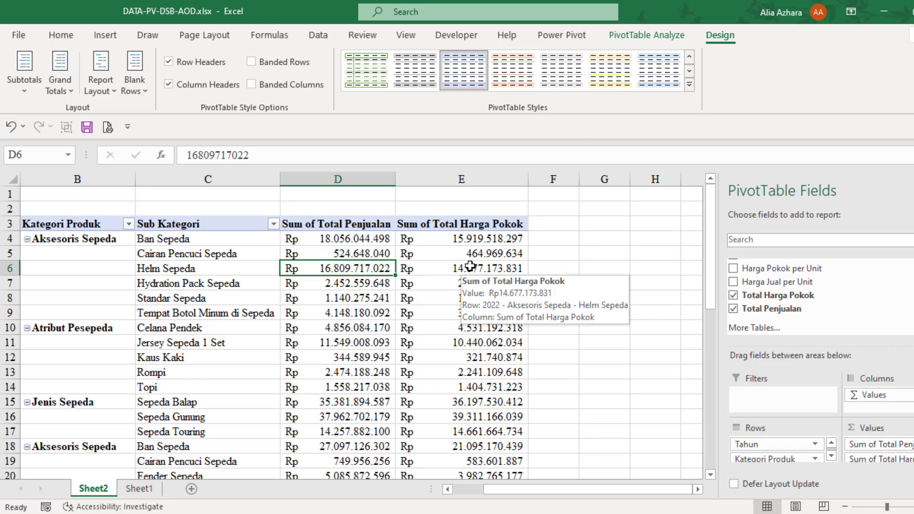
pyautogui.click(630, 36)
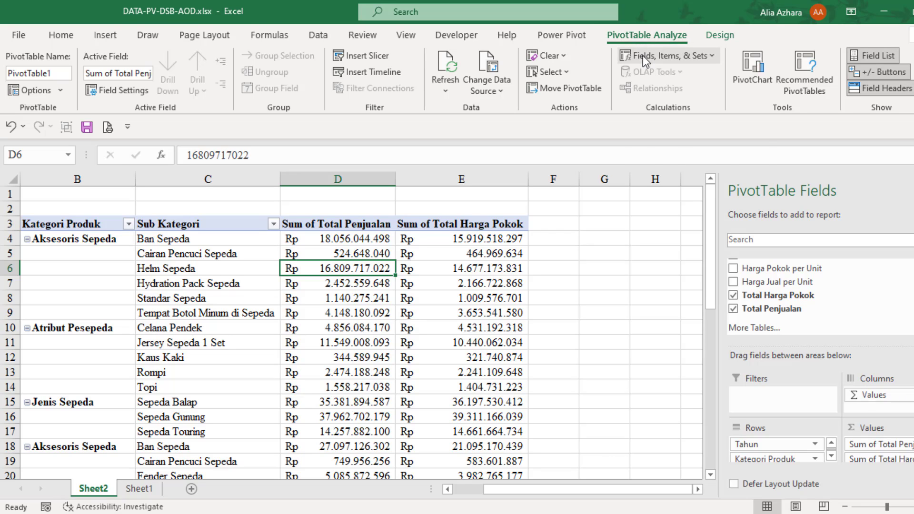
pyautogui.click(643, 56)
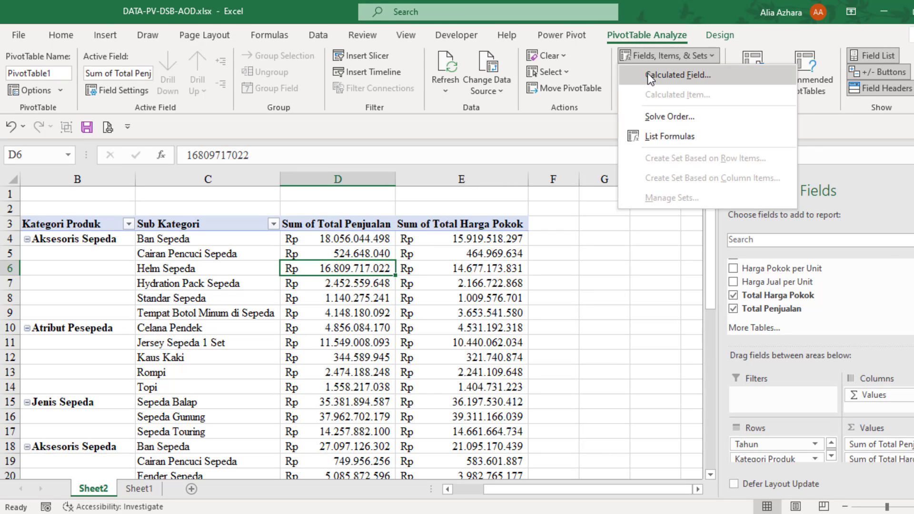
pyautogui.click(649, 75)
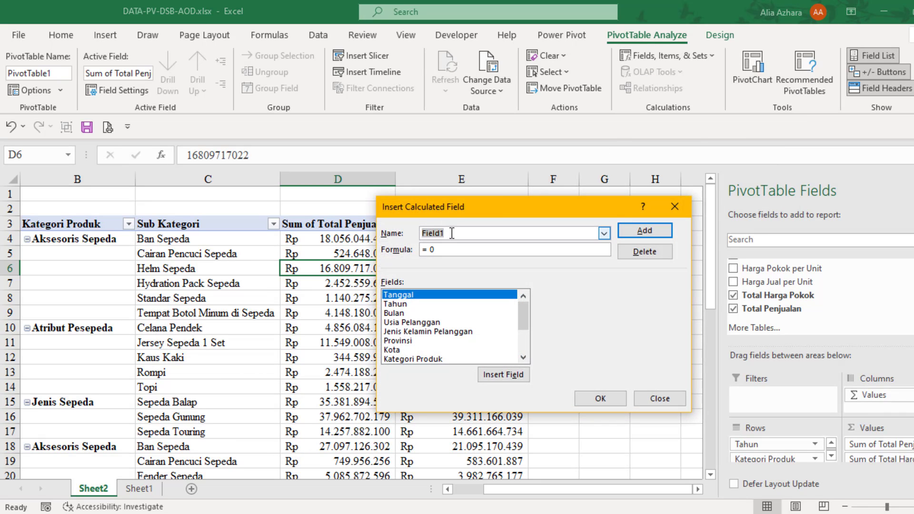
pyautogui.write('Laba Kotor')
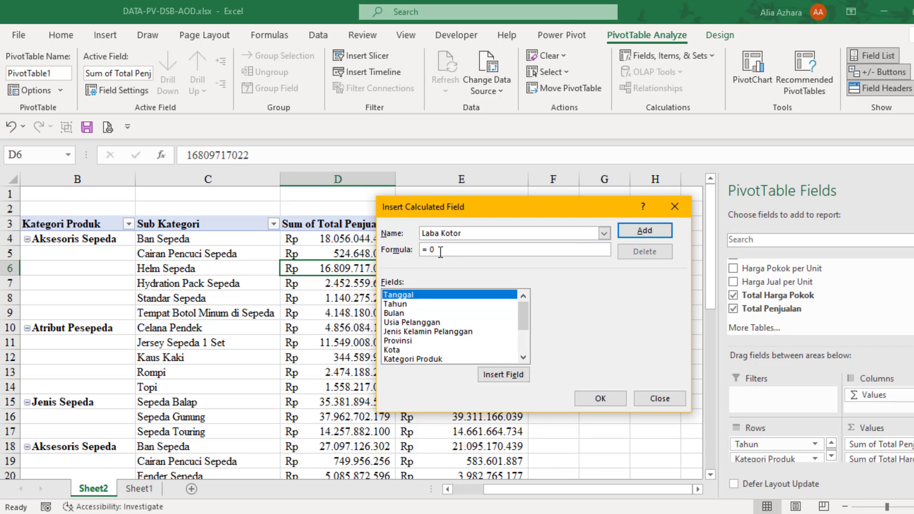
# Define the Laba Kotor formula as 'Total Penjualan' - 'Total Harga Pokok' and add the calculated field to the PivotTable.
pyautogui.press('BackSpace')
pyautogui.moveTo(524, 314); pyautogui.dragTo(523, 351)
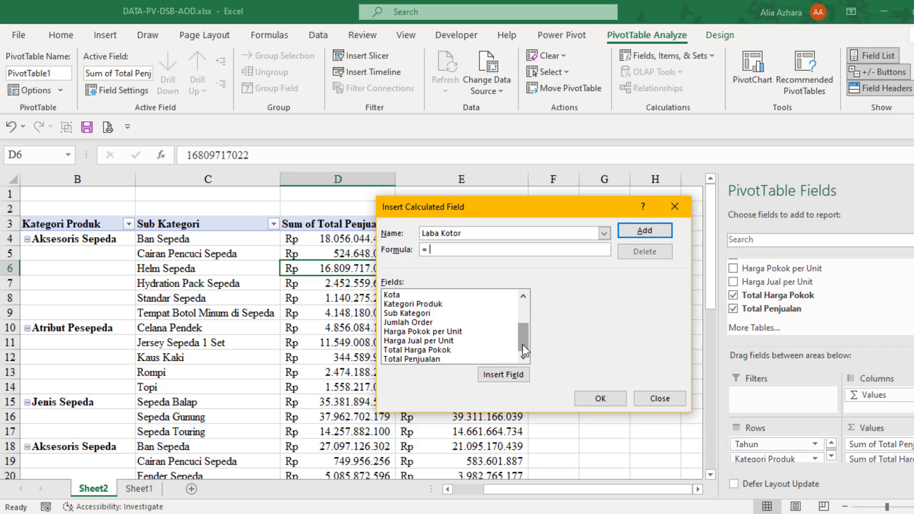
pyautogui.doubleClick(429, 360)
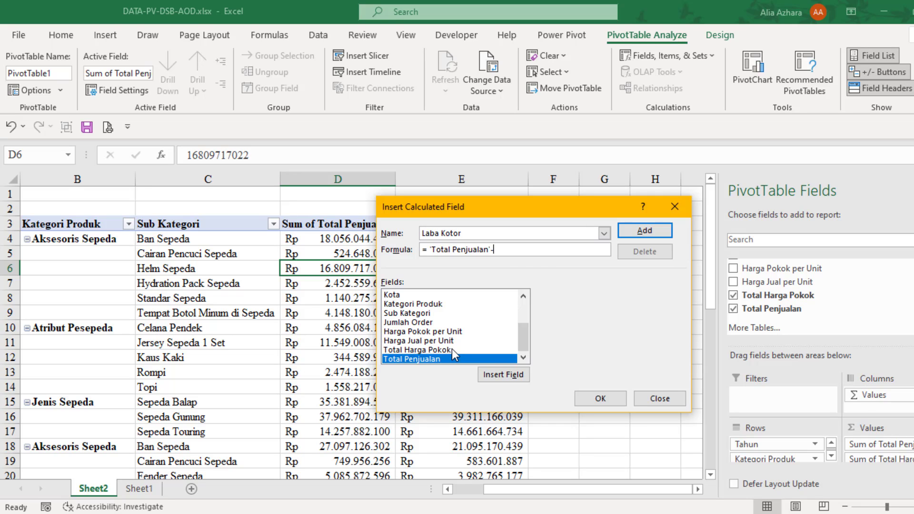
pyautogui.write('-')
pyautogui.doubleClick(452, 349)
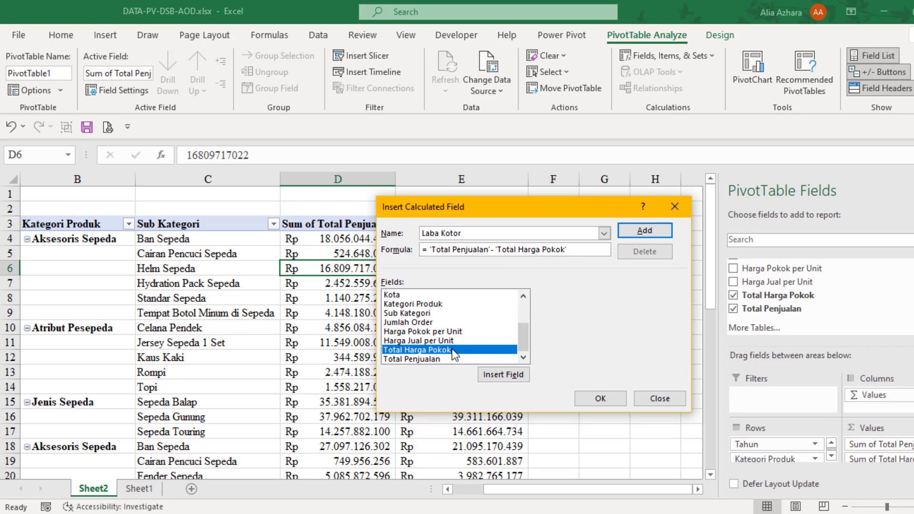
pyautogui.click(590, 401)
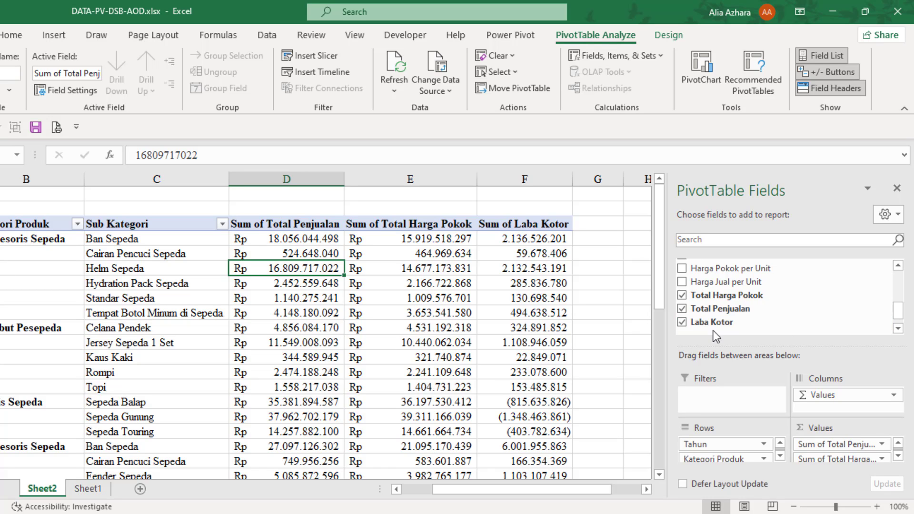
# Format the Sum of Laba Kotor values as Accounting with the Rp symbol.
pyautogui.scroll(-1, 855, 440)
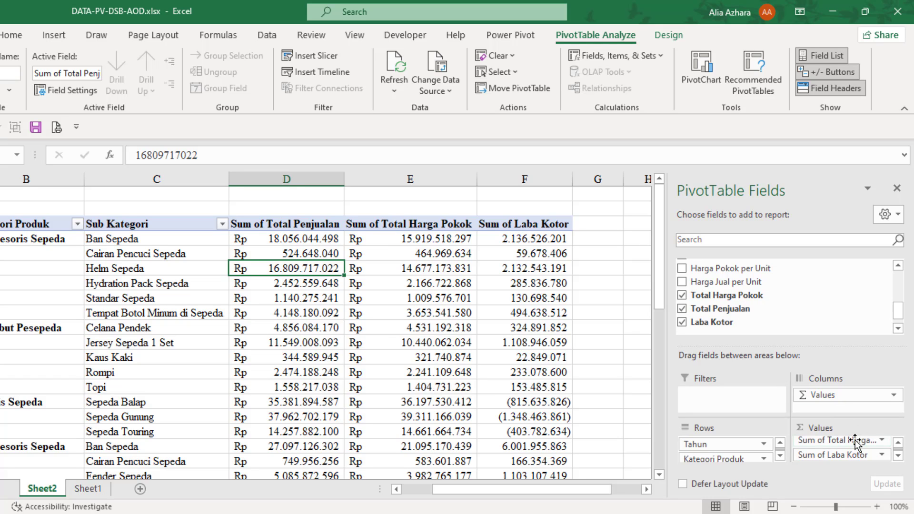
pyautogui.click(882, 456)
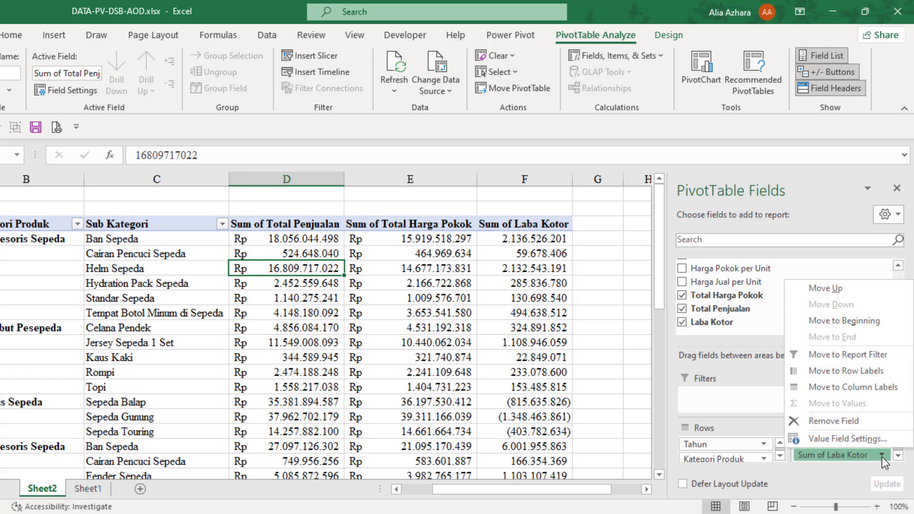
pyautogui.click(867, 440)
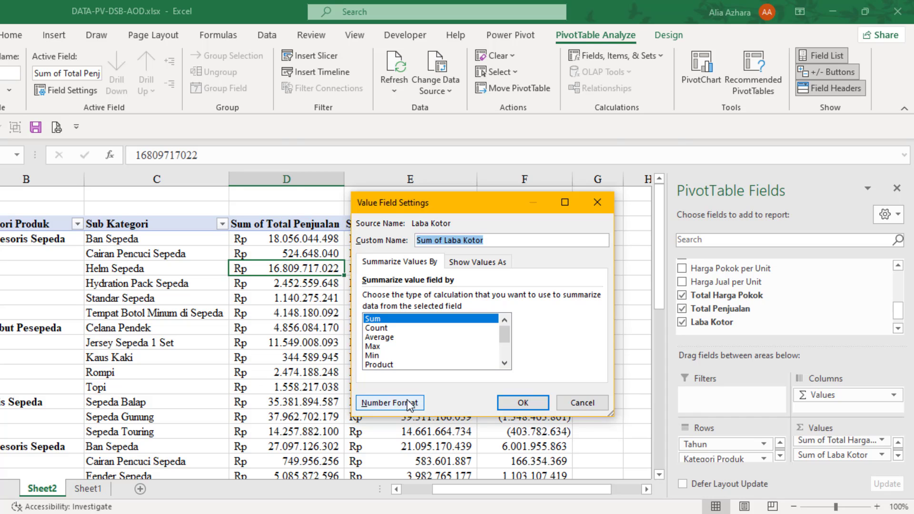
pyautogui.click(376, 402)
pyautogui.click(541, 248)
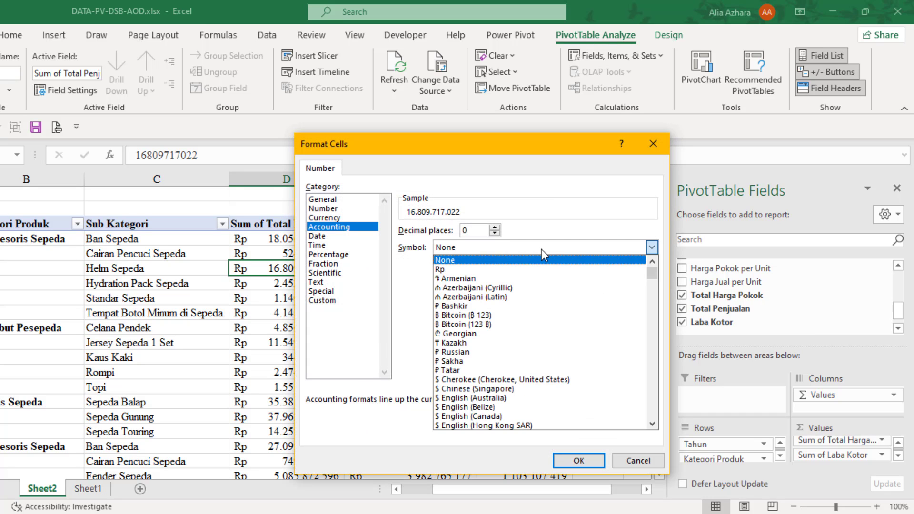
pyautogui.click(529, 270)
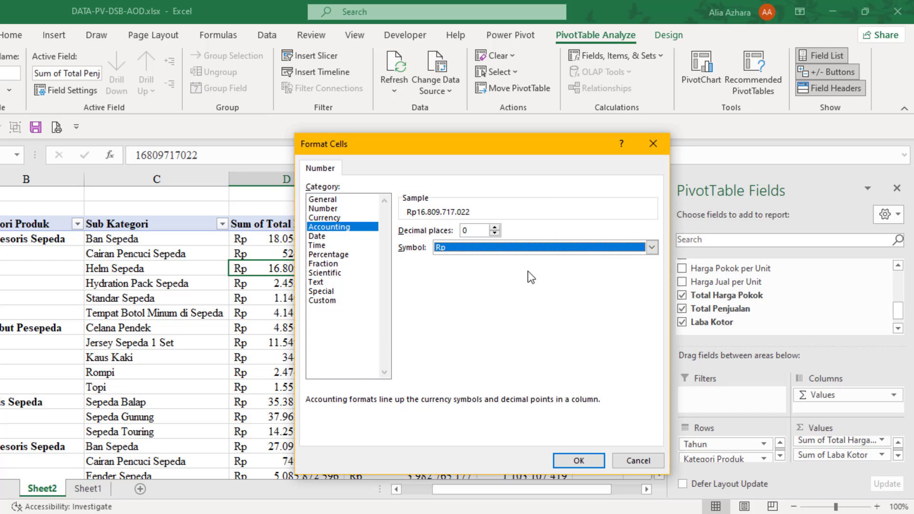
pyautogui.click(578, 460)
pyautogui.click(524, 402)
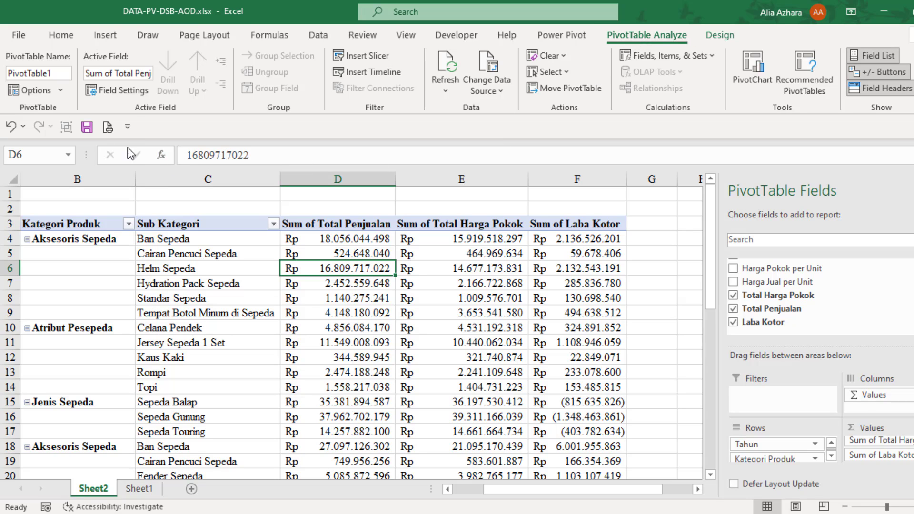
# Rename the PivotTable as LabaKotorProduk.
pyautogui.click(62, 73)
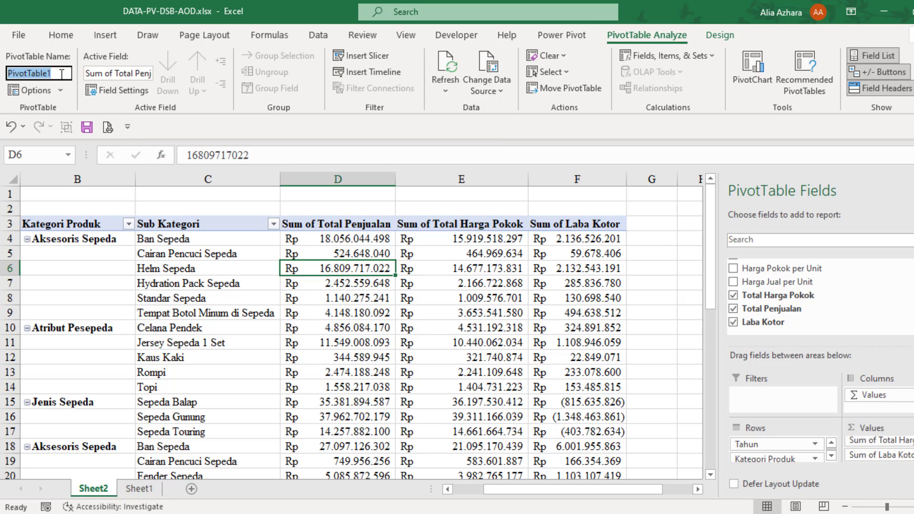
pyautogui.write('LabaKotorPr')
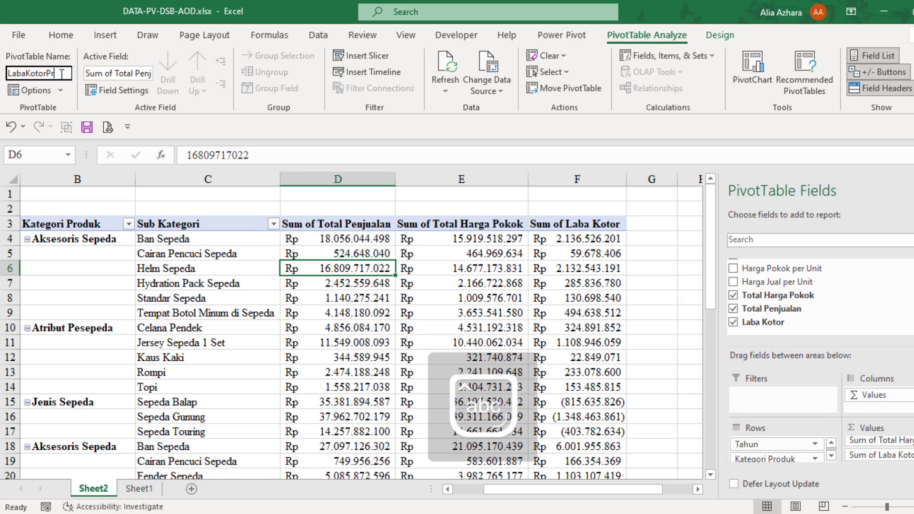
pyautogui.write('oduk')
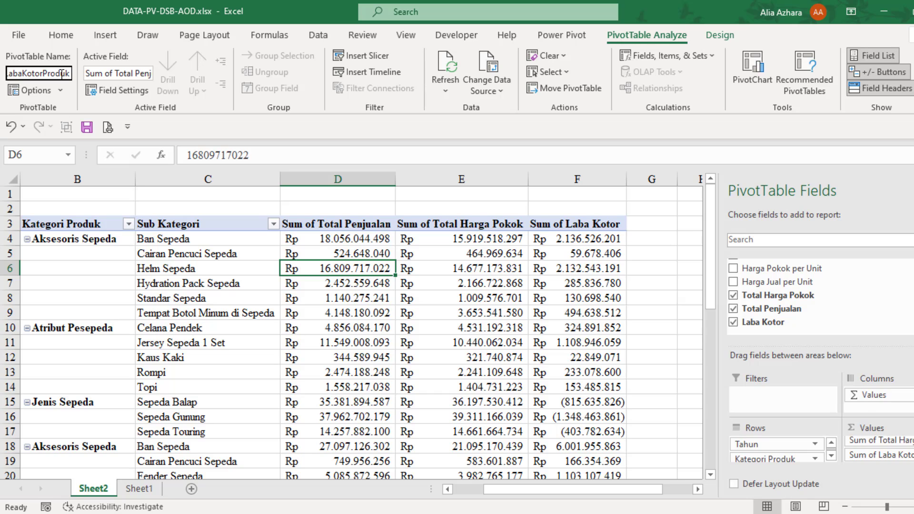
pyautogui.press('Return')
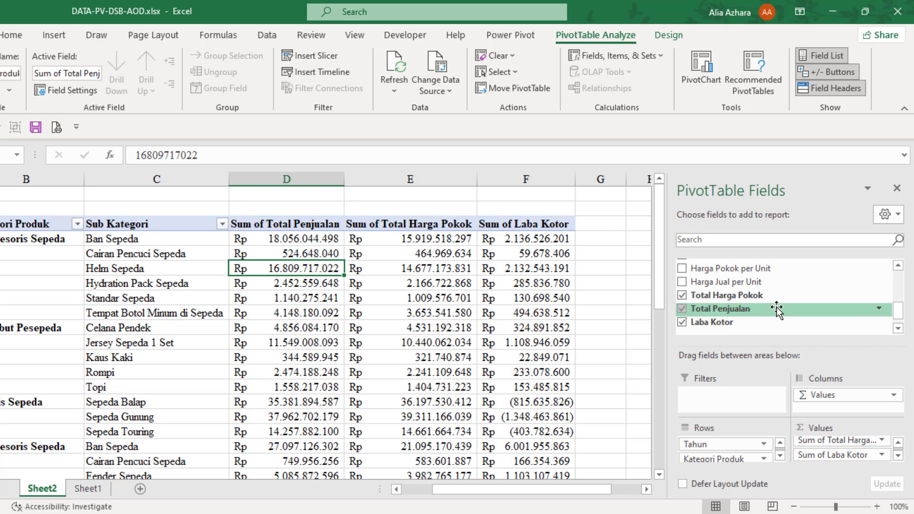
# Move the Kategori Produk field from the rows to the PivotTable's report filter.
pyautogui.scroll(3, 776, 309)
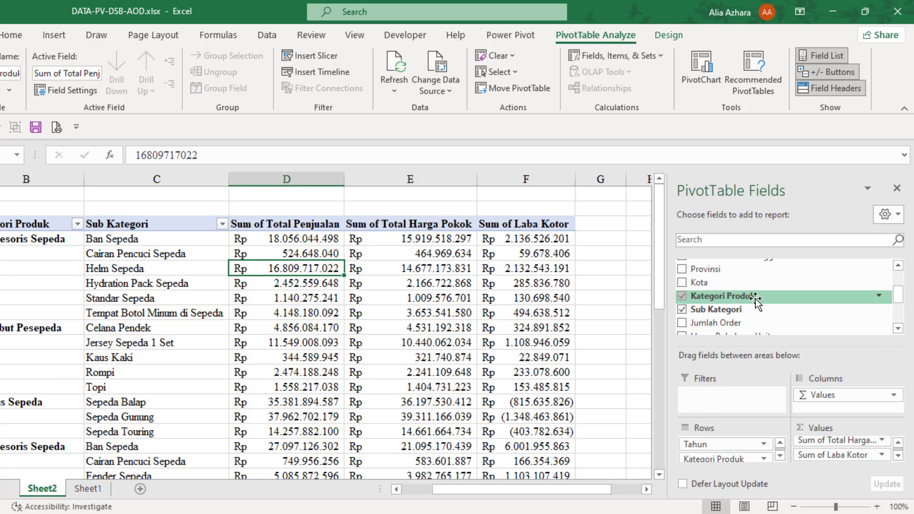
pyautogui.moveTo(759, 299); pyautogui.dragTo(800, 403)
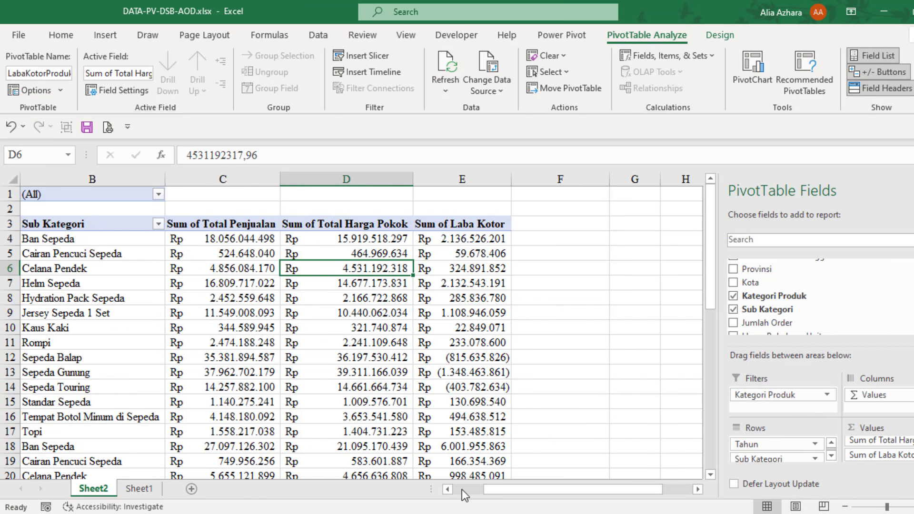
pyautogui.click(462, 489)
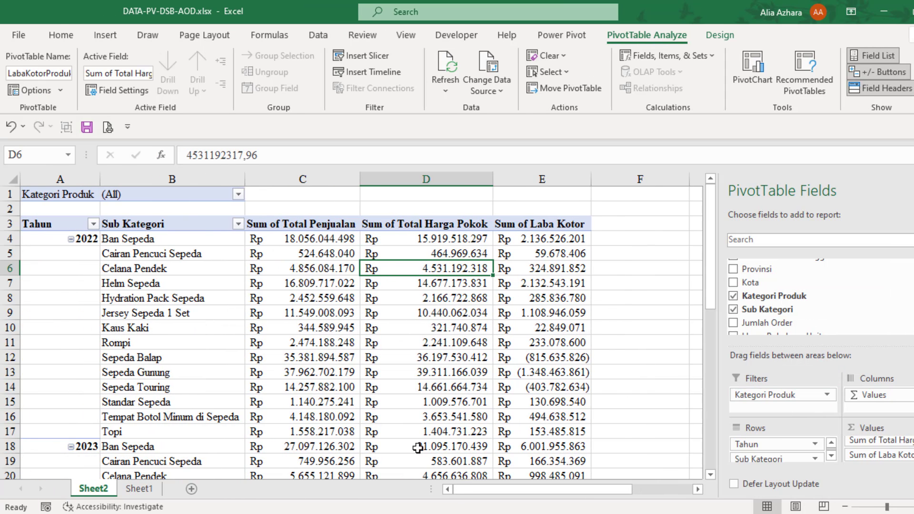
# Try filtering the PivotTable to the Aksesoris Sepeda category, and set the Kategori Produk filter back to (All).
pyautogui.click(238, 194)
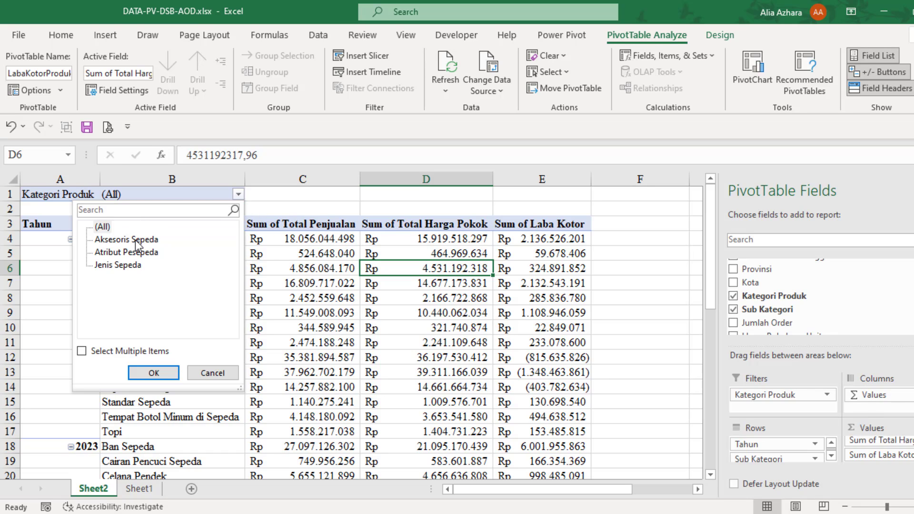
pyautogui.click(137, 240)
pyautogui.click(153, 372)
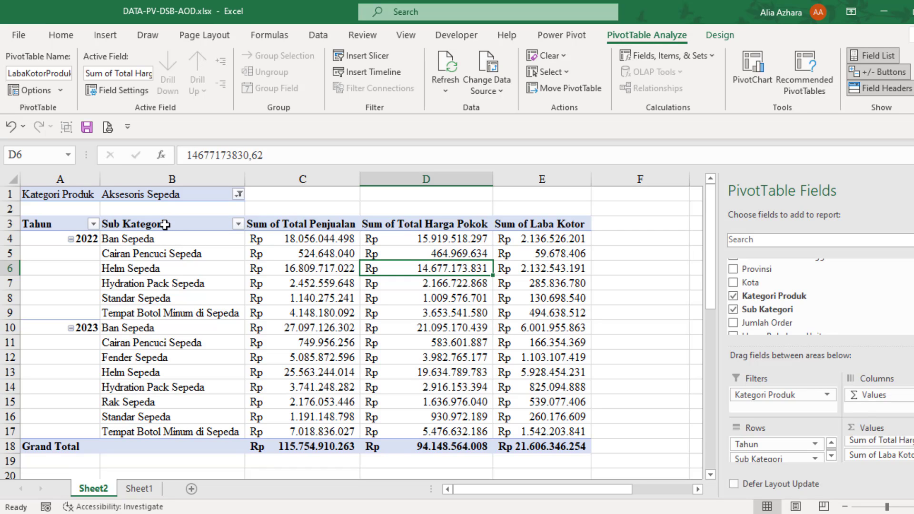
pyautogui.click(238, 194)
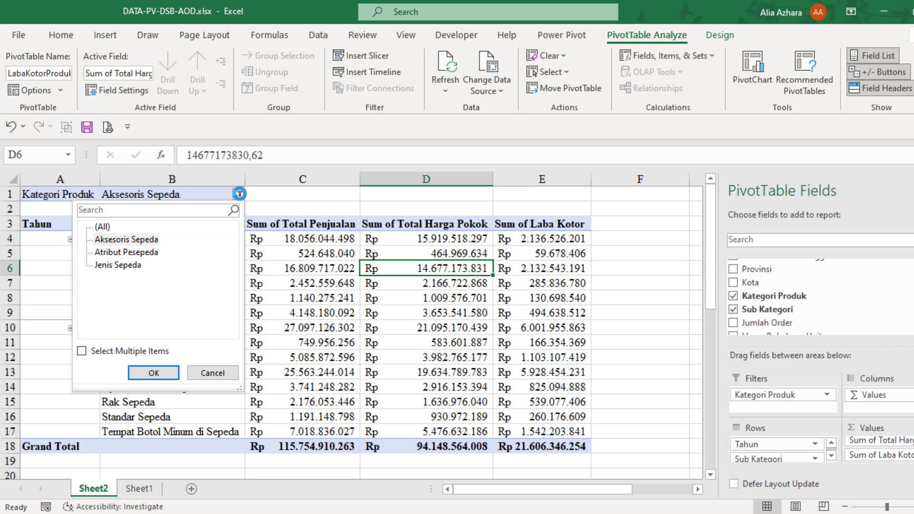
pyautogui.click(107, 227)
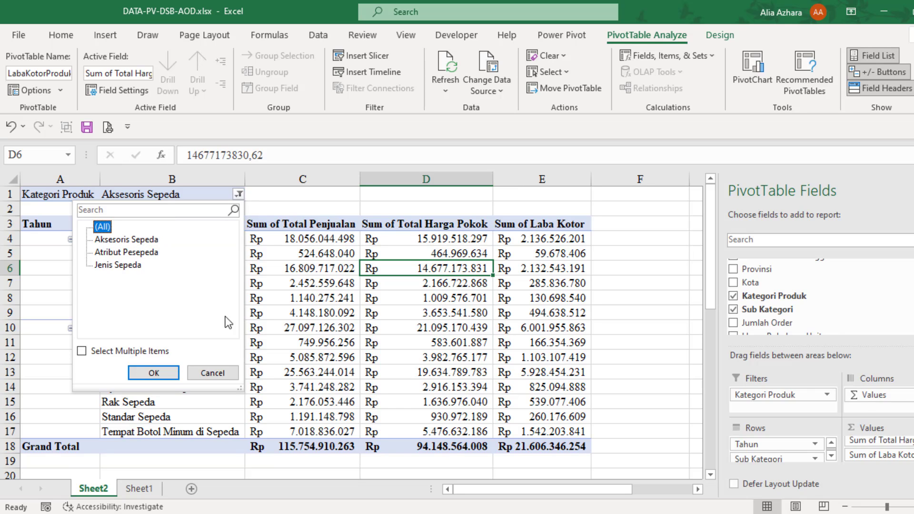
pyautogui.click(154, 374)
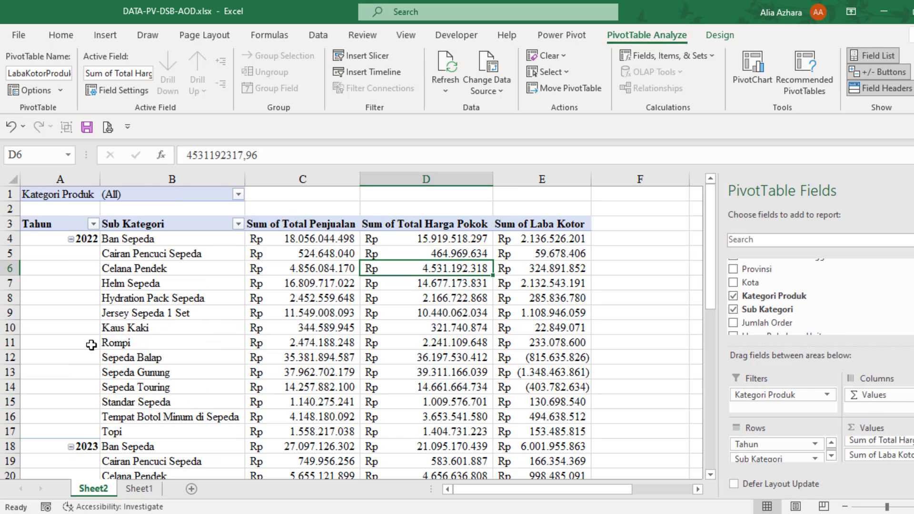
pyautogui.scroll(-4, 199, 364)
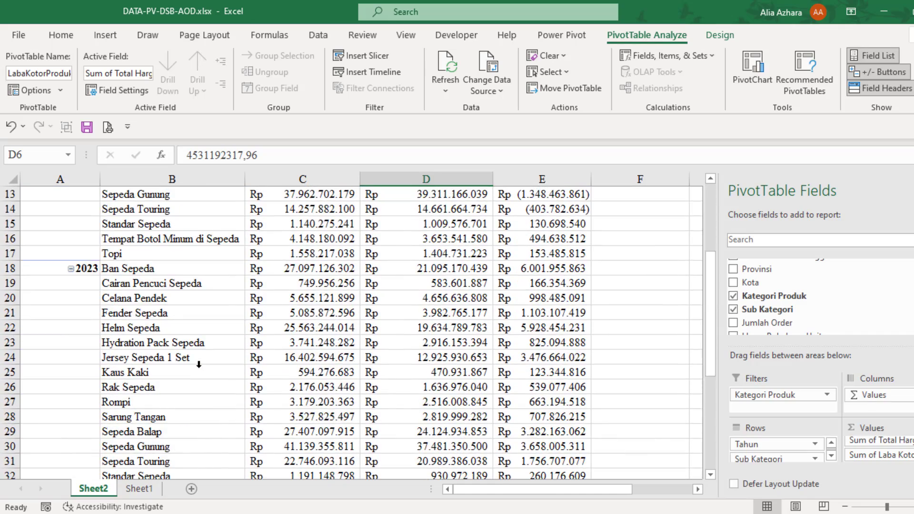
pyautogui.scroll(-4, 199, 364)
pyautogui.scroll(8, 199, 365)
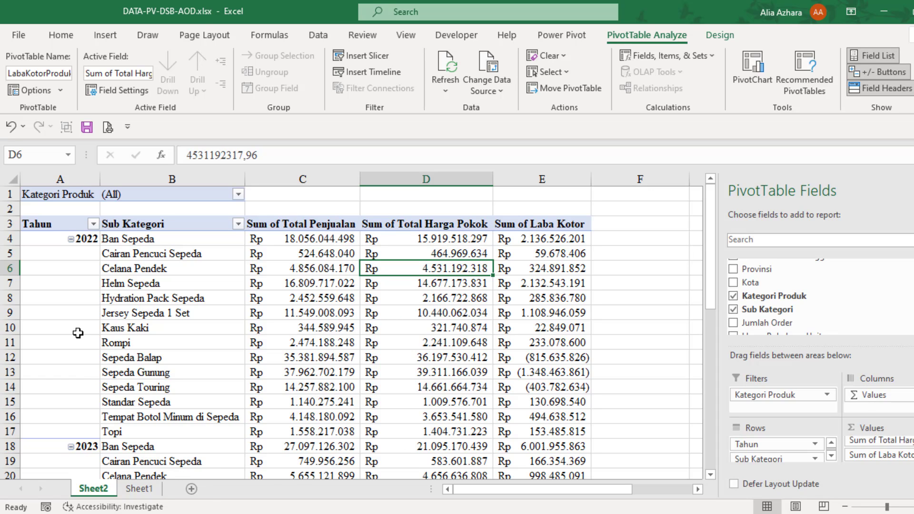
# Create a second PivotTable from the Sheet1 data range A1:N34657, placed on the existing Sheet2 at cell G1.
pyautogui.click(150, 492)
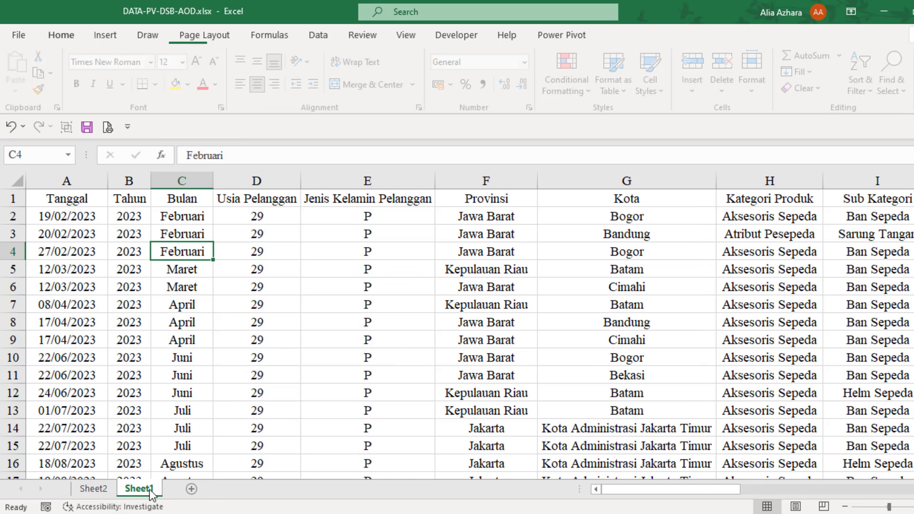
pyautogui.click(248, 236)
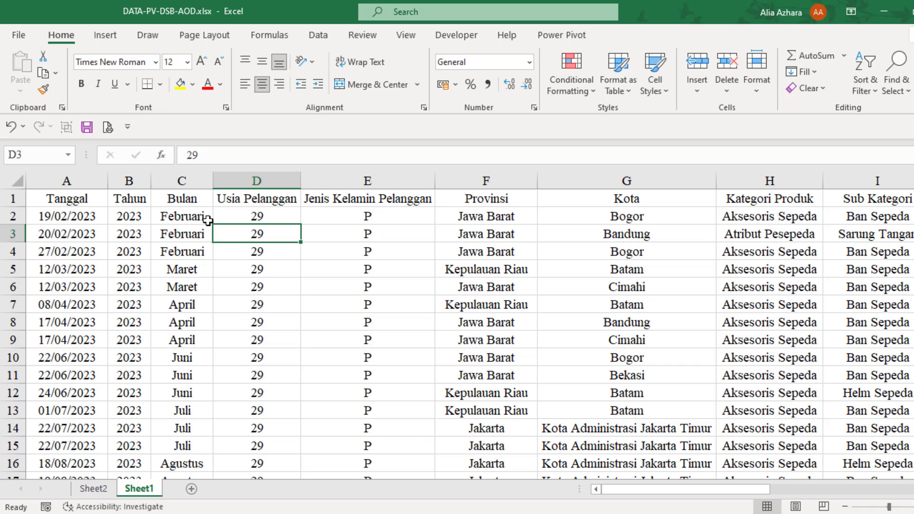
pyautogui.click(106, 36)
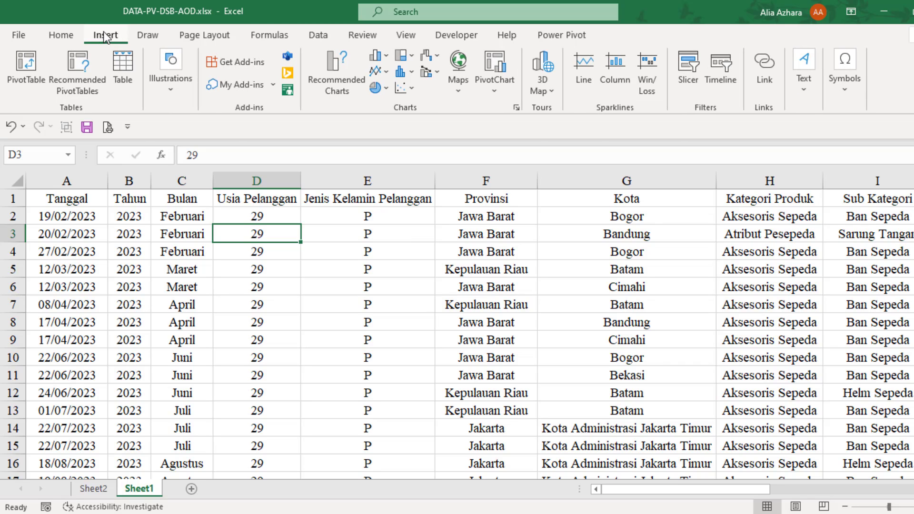
pyautogui.click(30, 75)
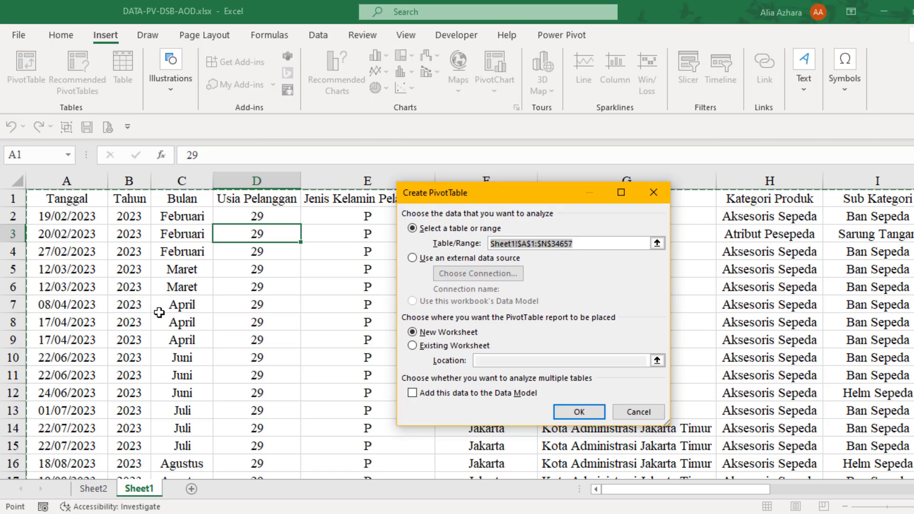
pyautogui.click(452, 346)
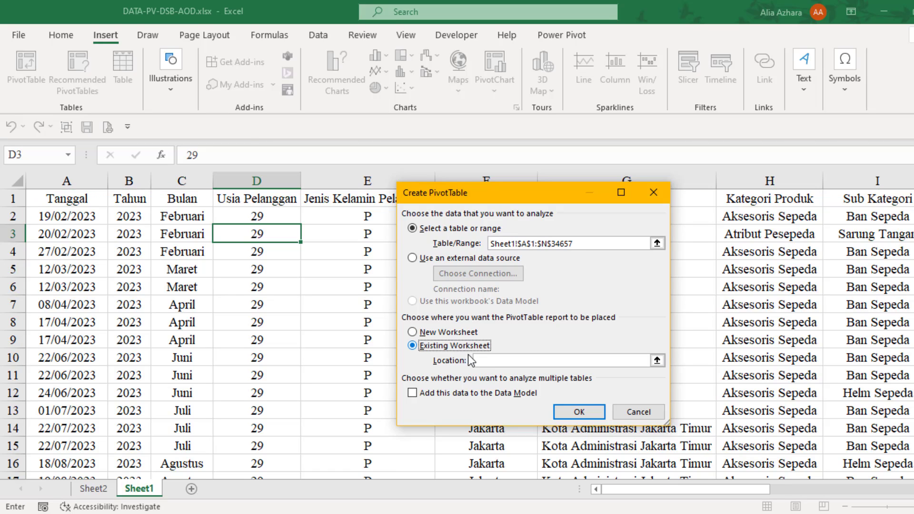
pyautogui.click(494, 365)
pyautogui.click(102, 488)
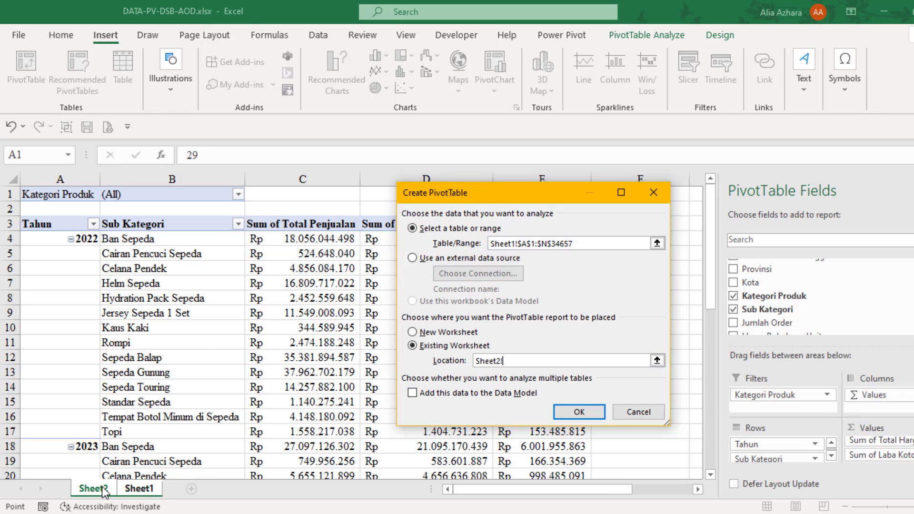
pyautogui.moveTo(436, 195); pyautogui.dragTo(250, 219)
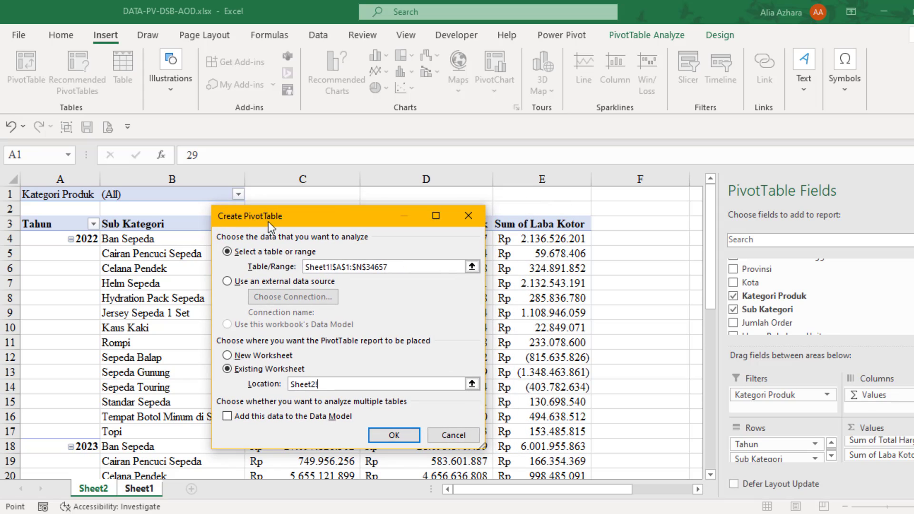
pyautogui.moveTo(598, 491); pyautogui.dragTo(641, 486)
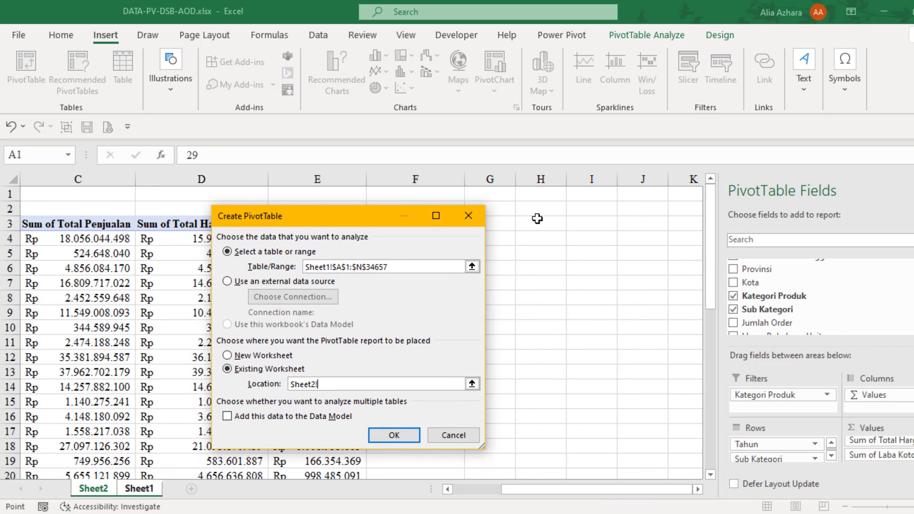
pyautogui.click(503, 195)
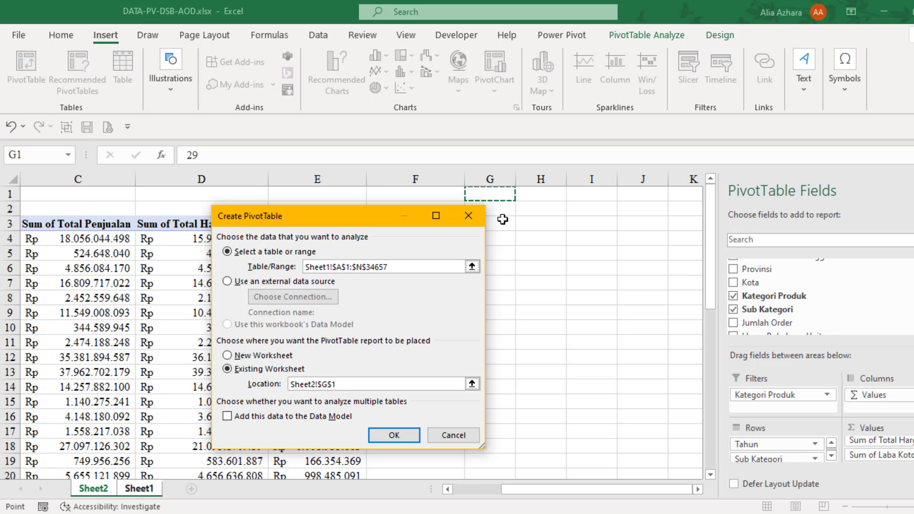
pyautogui.click(393, 435)
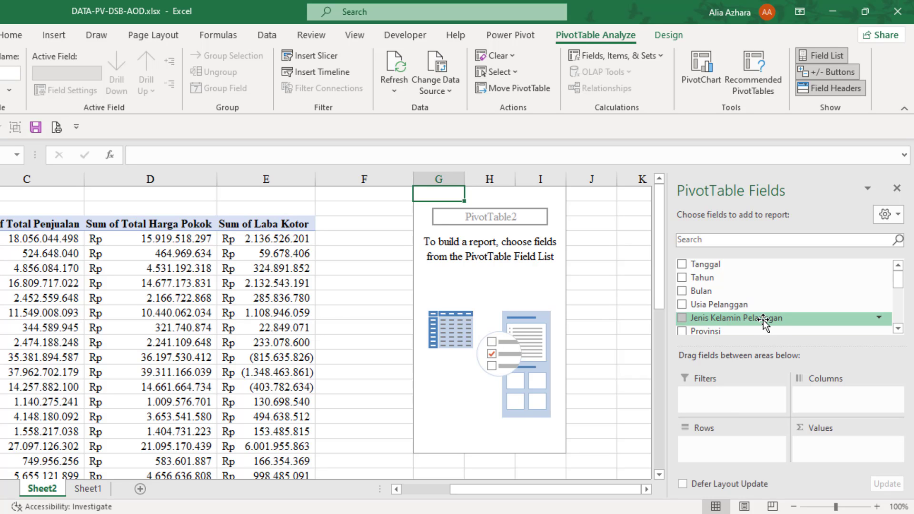
# Add Jenis Kelamin Pelanggan to both the rows and the values of the new PivotTable.
pyautogui.moveTo(764, 324); pyautogui.dragTo(743, 445)
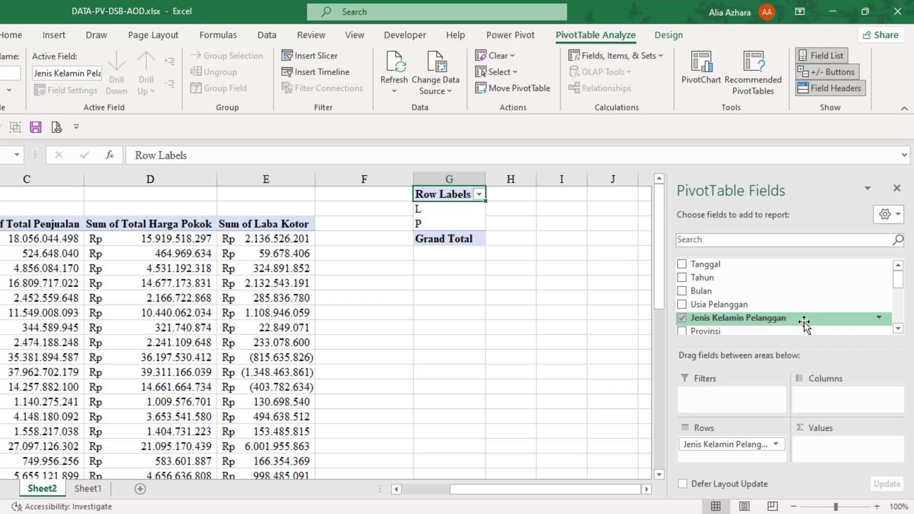
pyautogui.moveTo(803, 323); pyautogui.dragTo(796, 448)
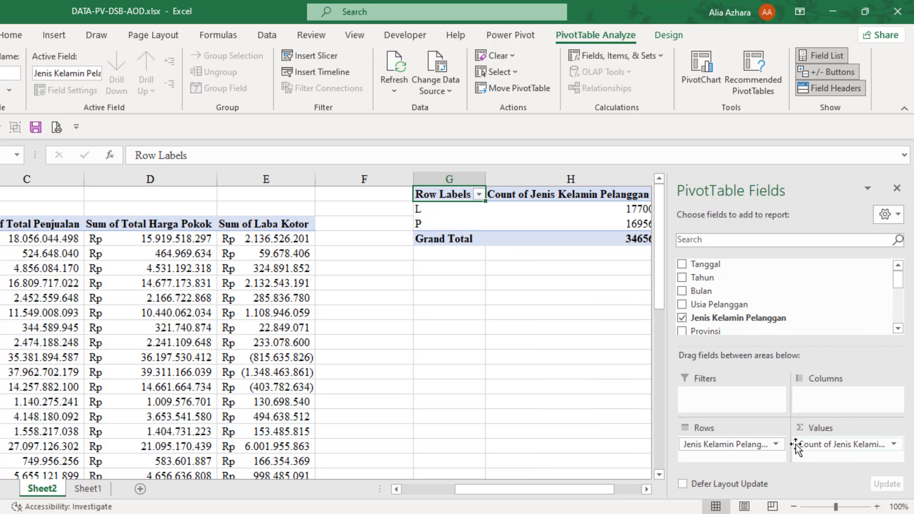
pyautogui.moveTo(614, 493)
pyautogui.mouseDown()
pyautogui.moveTo(593, 492)
pyautogui.moveTo(628, 495)
pyautogui.mouseUp()
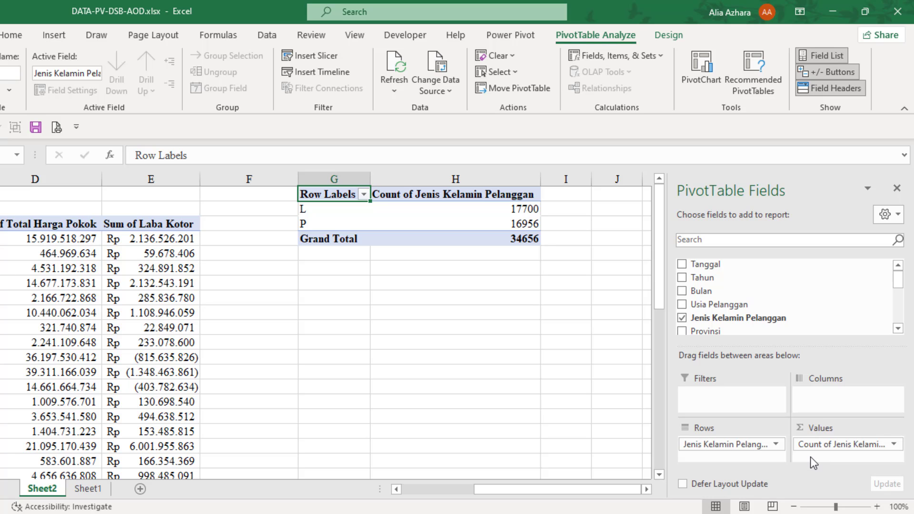
# Format the Count of Jenis Kelamin Pelanggan value field as Number with 0 decimal places and the 1000 separator.
pyautogui.click(894, 444)
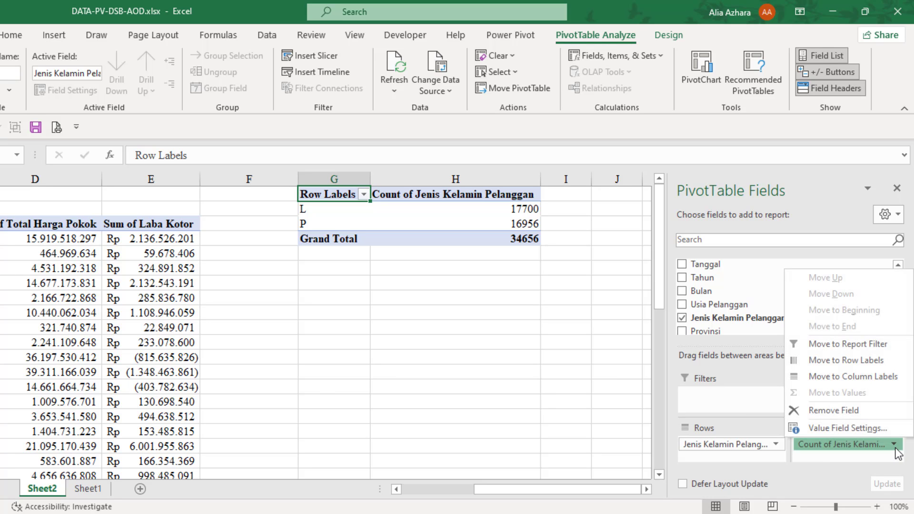
pyautogui.click(856, 428)
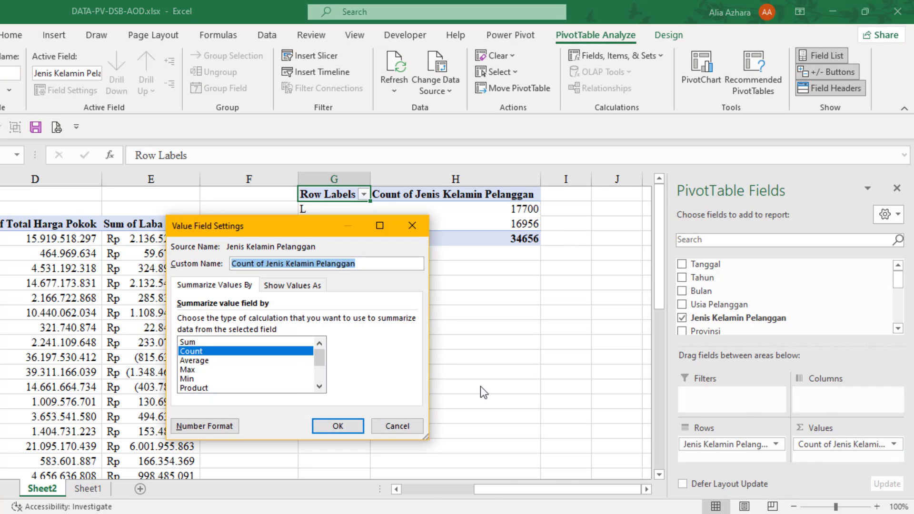
pyautogui.click(211, 422)
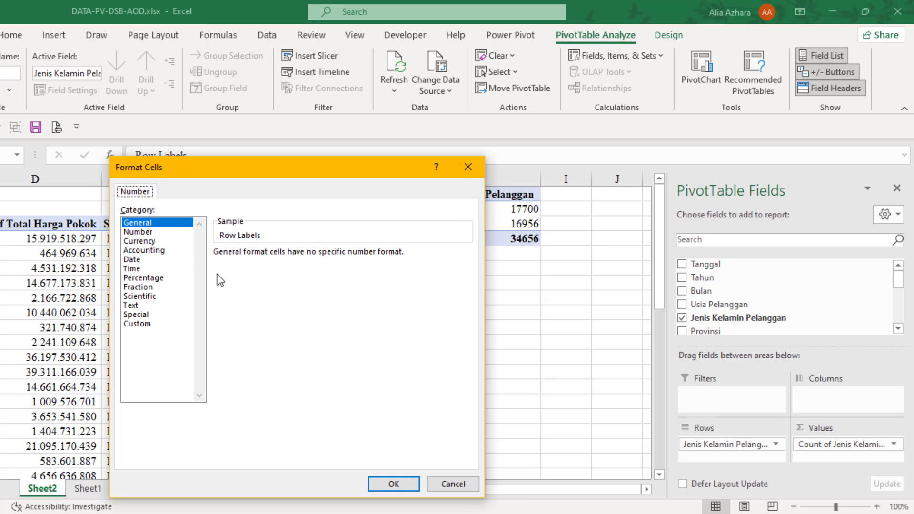
pyautogui.click(179, 232)
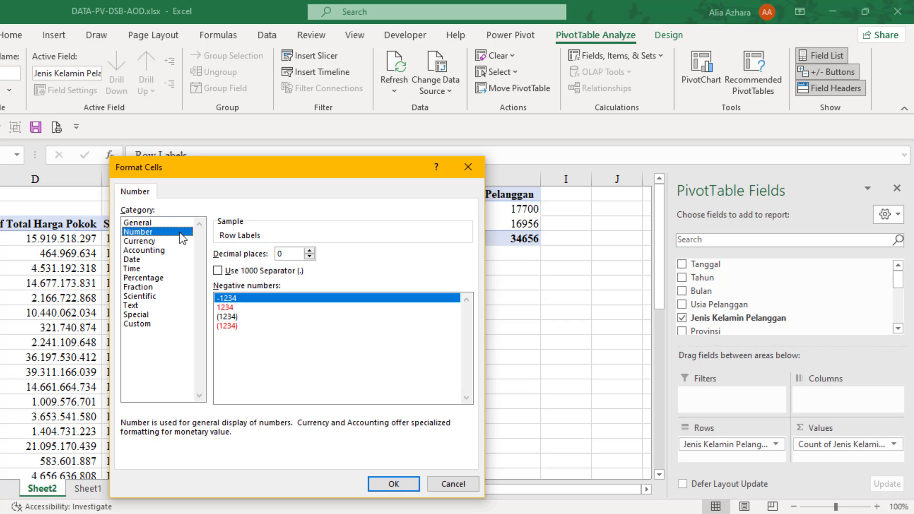
pyautogui.click(218, 272)
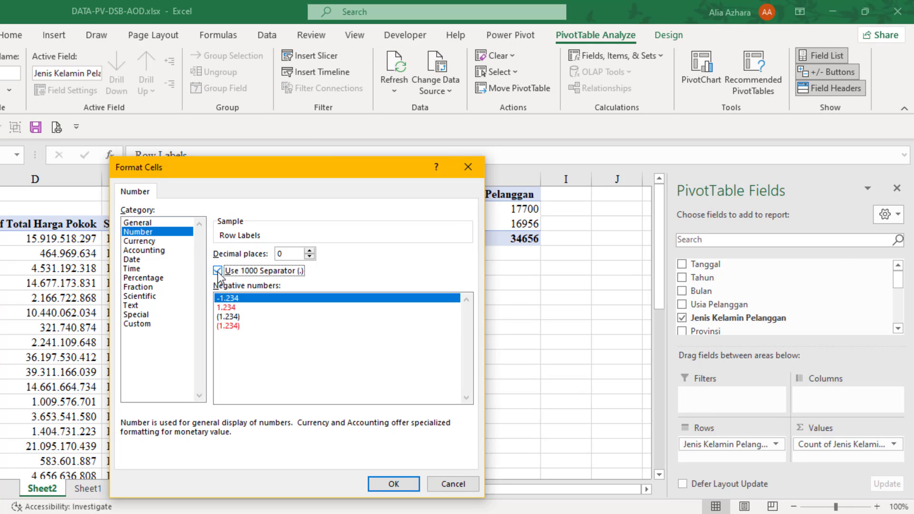
pyautogui.click(394, 484)
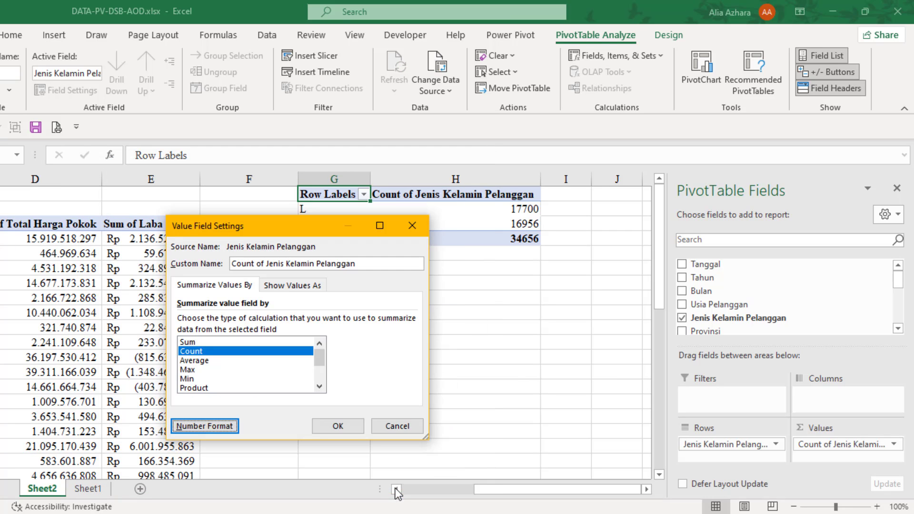
pyautogui.click(347, 433)
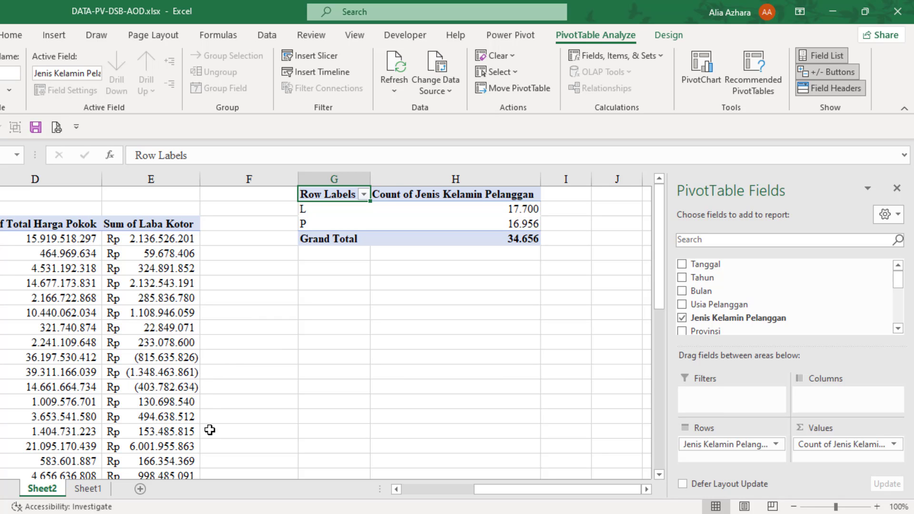
# Change the Jenis Kelamin Pelanggan entries in cells E2 to E4 of Sheet1 to L.
pyautogui.click(82, 494)
pyautogui.moveTo(345, 217); pyautogui.dragTo(345, 249)
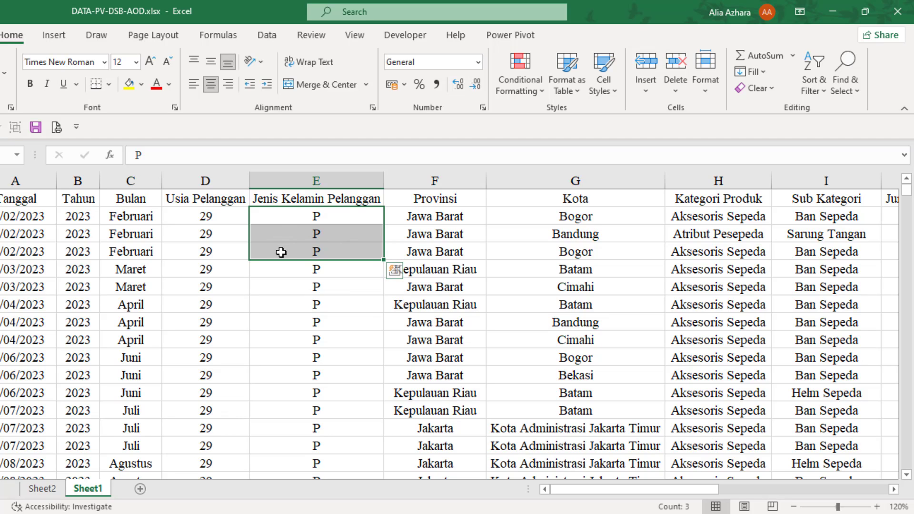
pyautogui.click(309, 216)
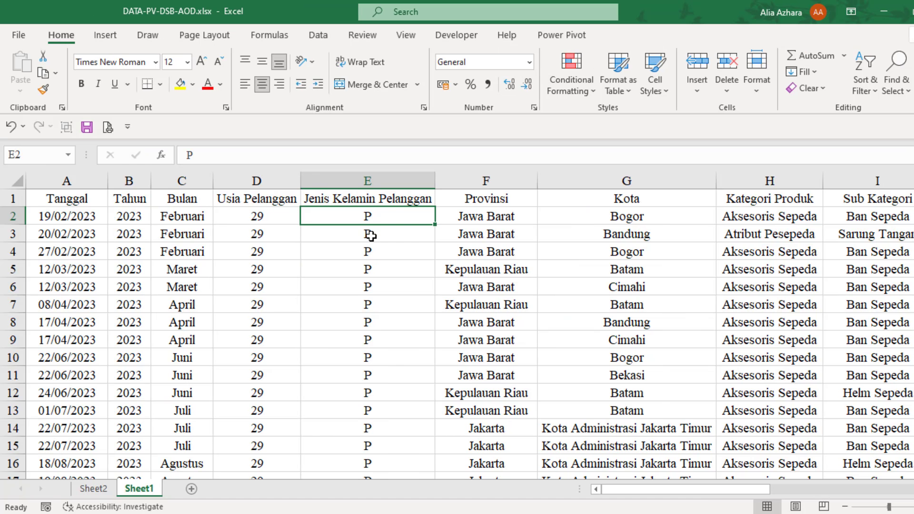
pyautogui.write('L')
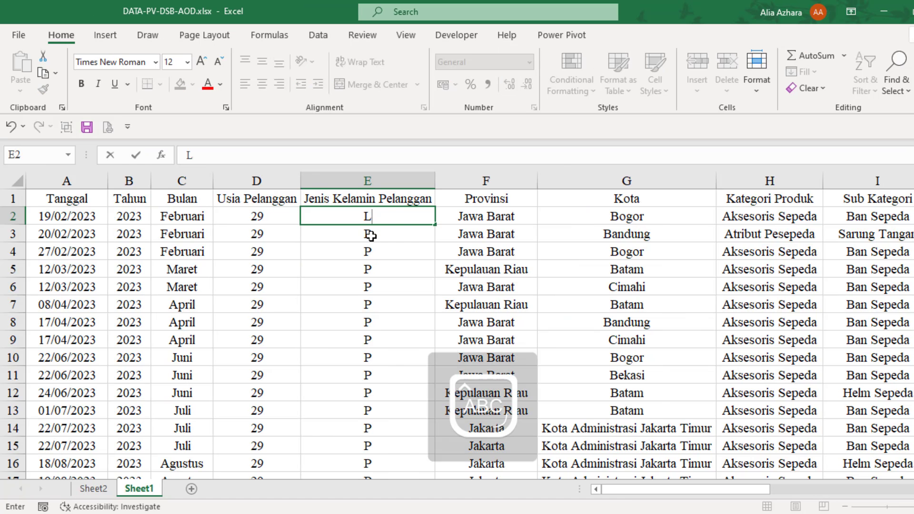
pyautogui.press('Return')
pyautogui.write('L')
pyautogui.press('Return')
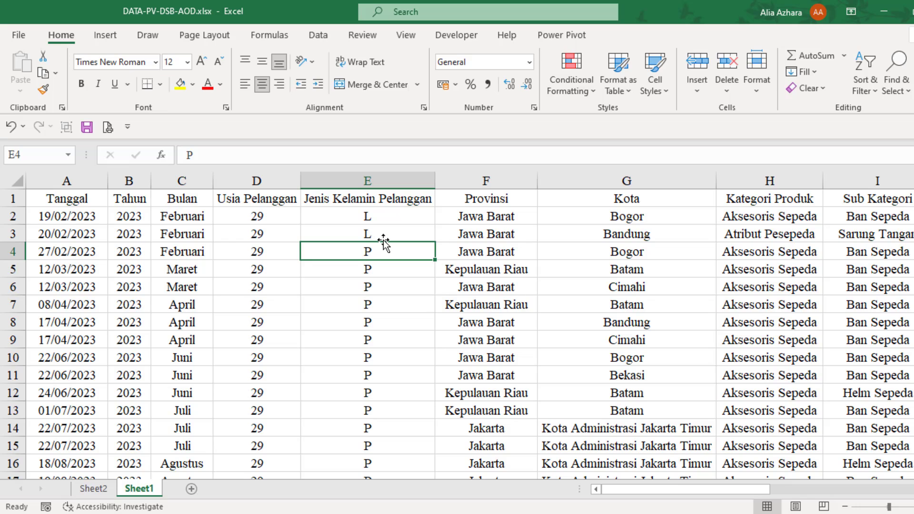
pyautogui.write('L')
pyautogui.press('Return')
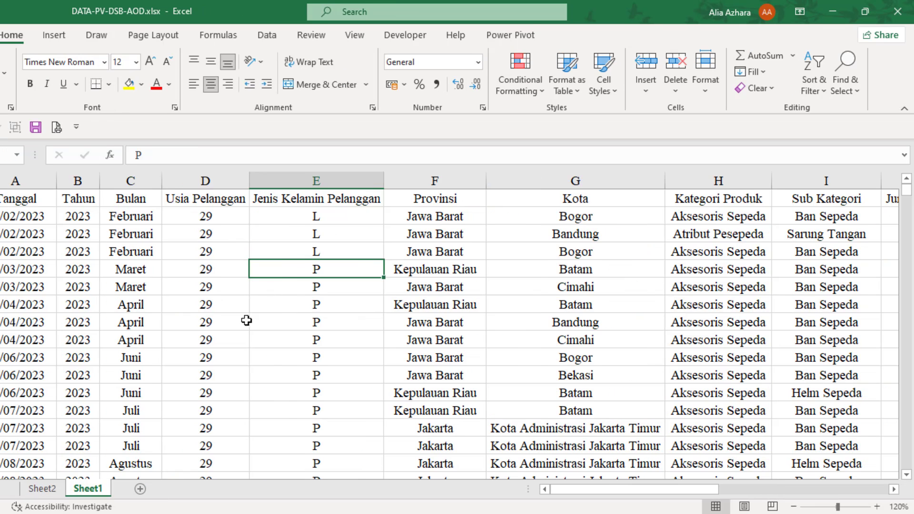
# Refresh the gender PivotTable on Sheet2 to pick up the edited source data.
pyautogui.click(61, 485)
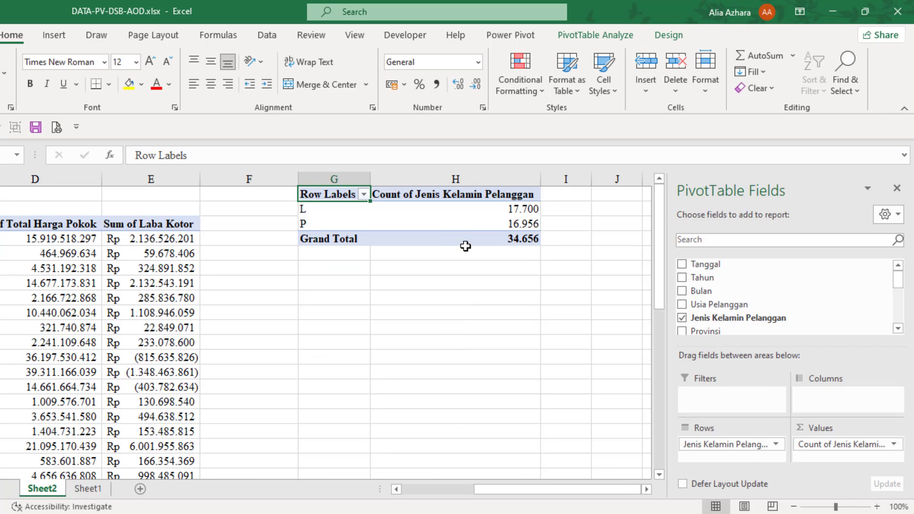
pyautogui.click(439, 214)
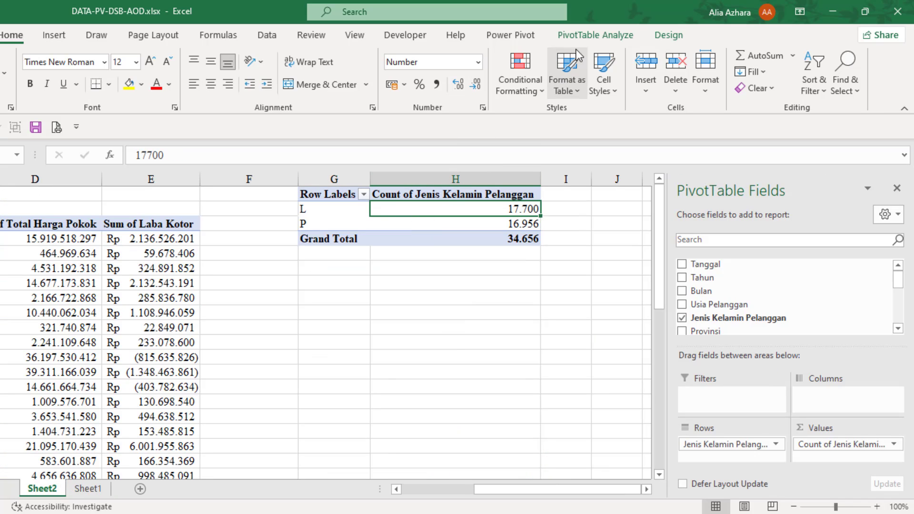
pyautogui.click(587, 34)
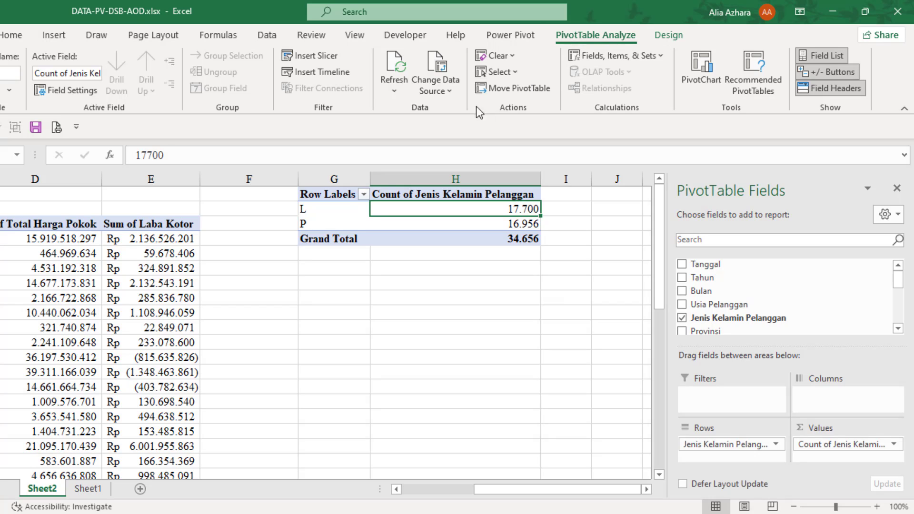
pyautogui.click(399, 67)
# Insert a Pie PivotChart based on the gender PivotTable.
pyautogui.click(343, 210)
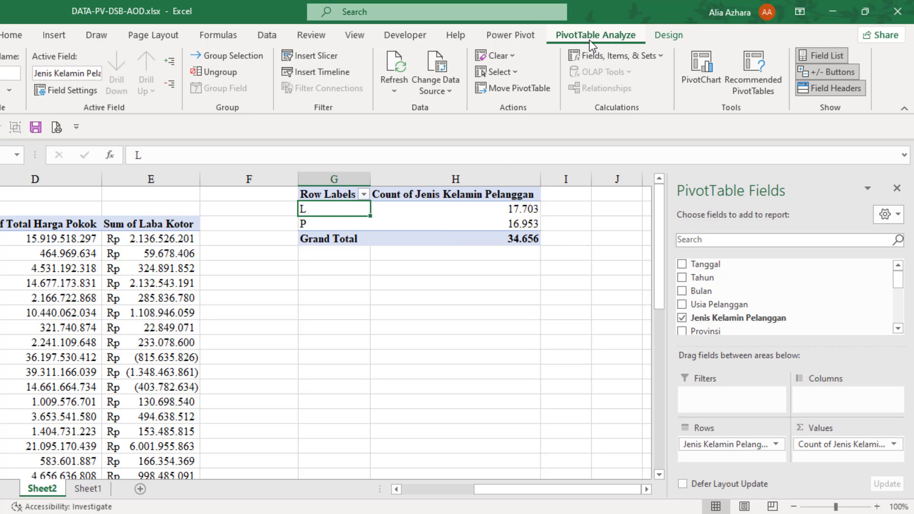
pyautogui.click(693, 83)
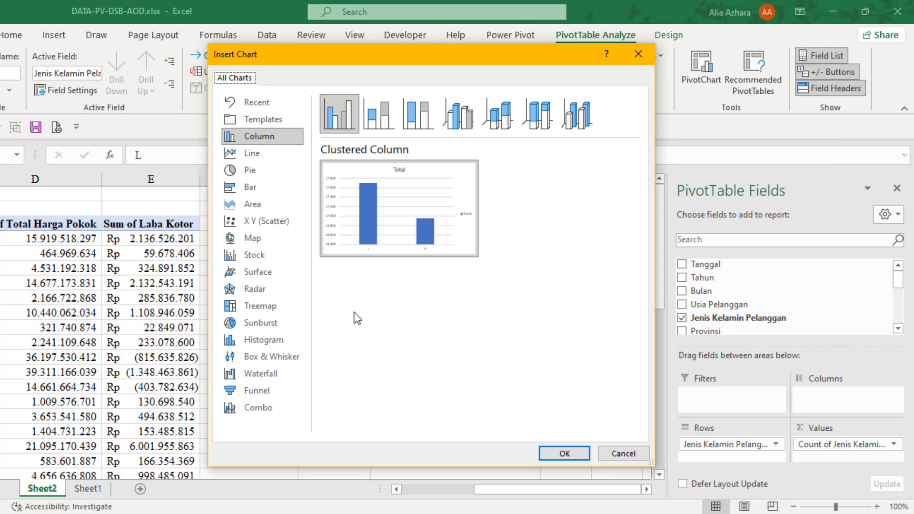
pyautogui.click(288, 172)
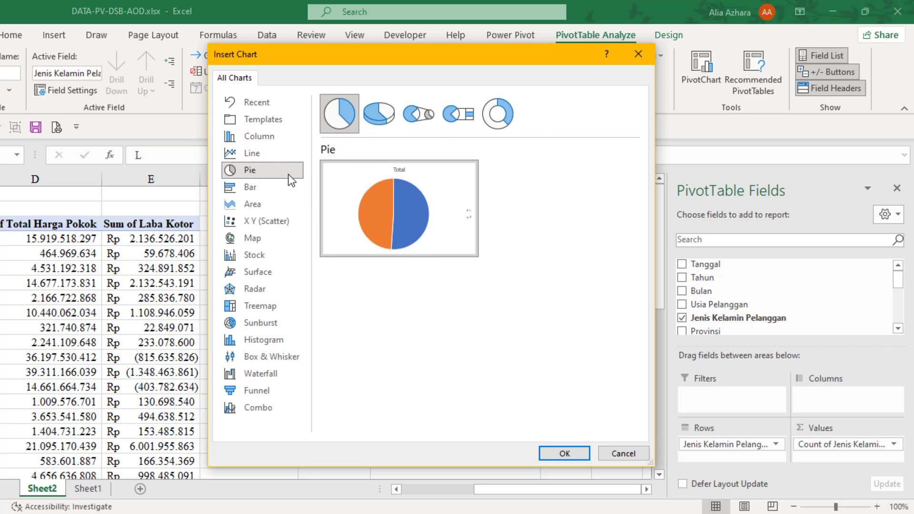
pyautogui.click(555, 452)
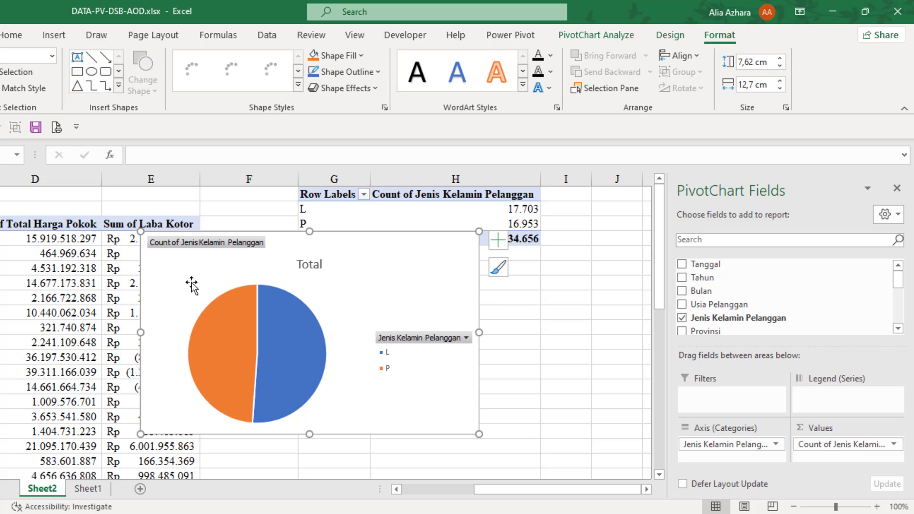
# Hide all field buttons on the pie chart.
pyautogui.click(218, 246)
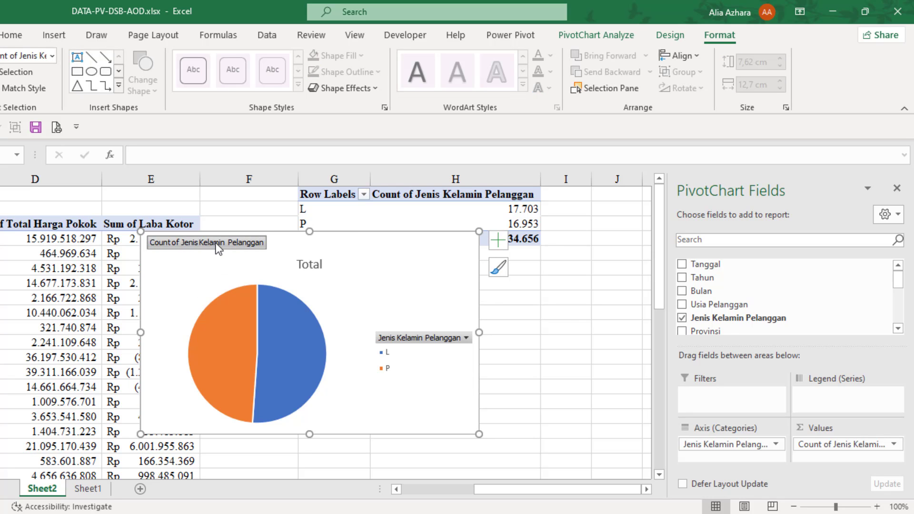
pyautogui.rightClick(218, 246)
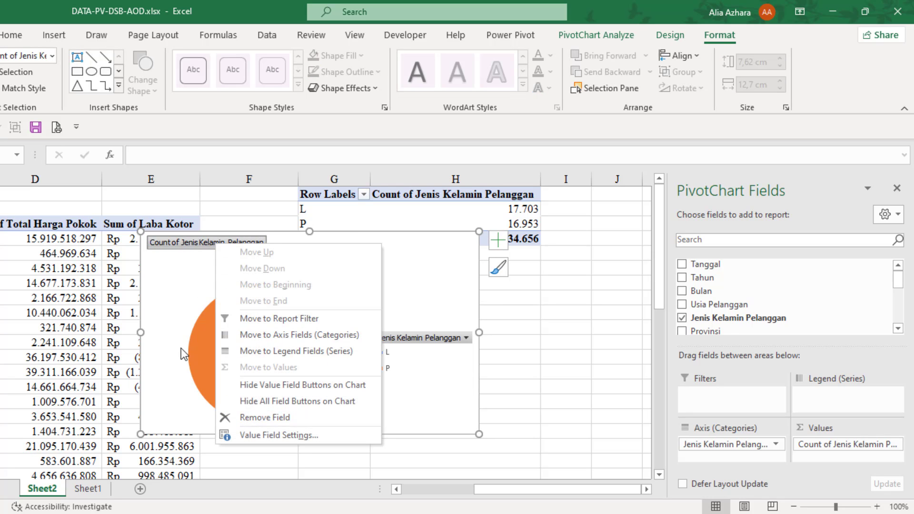
pyautogui.click(230, 401)
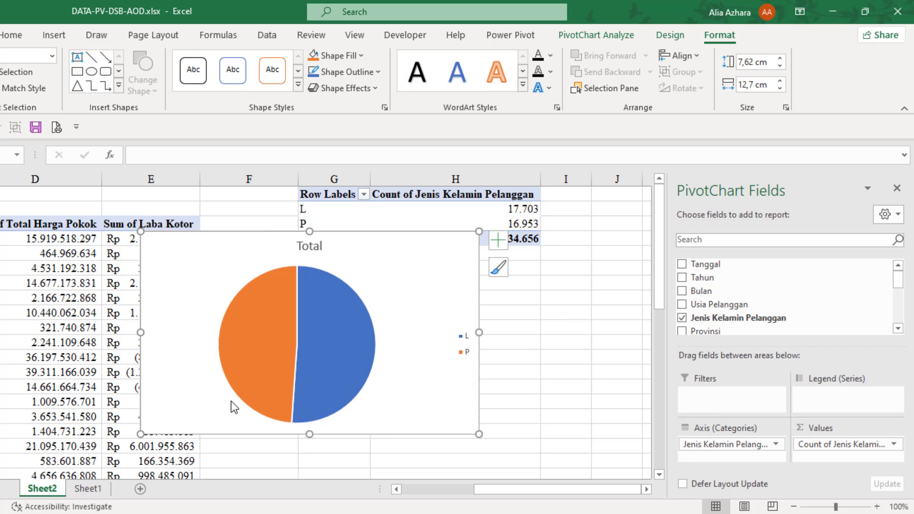
# Change the pie chart's title to "Jumlah Pelanggan sesuai Gender".
pyautogui.click(314, 247)
pyautogui.doubleClick(315, 246)
pyautogui.write('Jumlah Pelang')
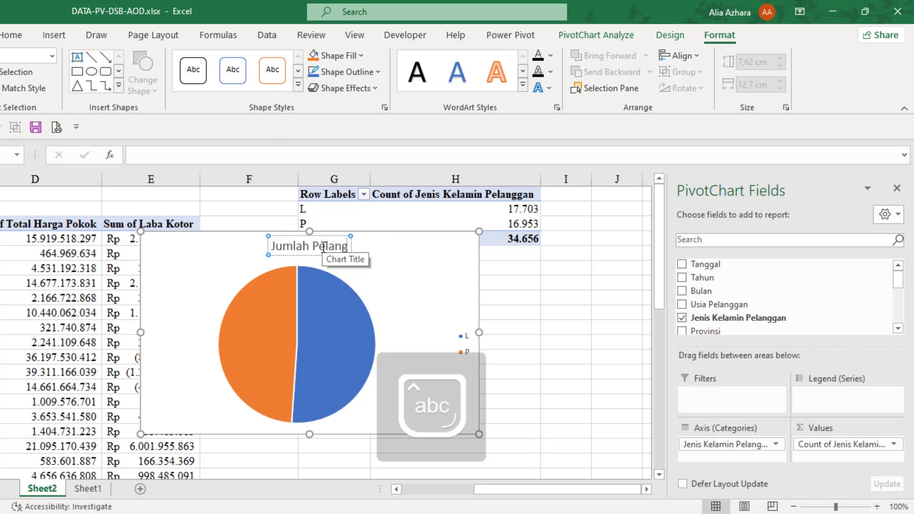
pyautogui.write('gan sesuai Gender')
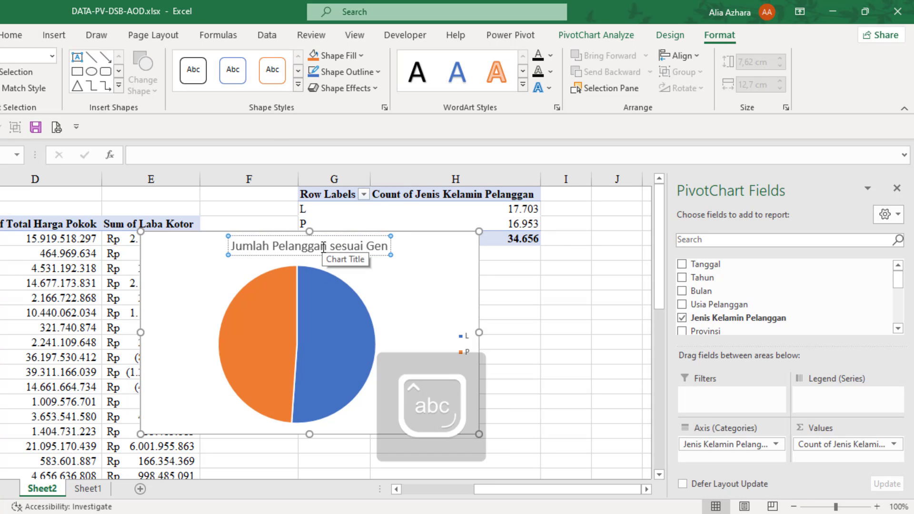
pyautogui.click(459, 272)
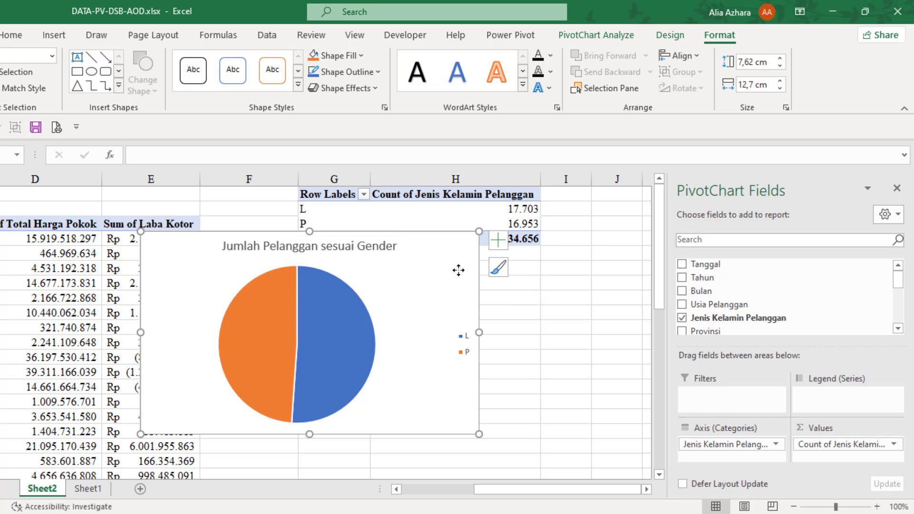
# Add data labels with value and percentage to the pie chart, using New Line as the separator.
pyautogui.click(498, 247)
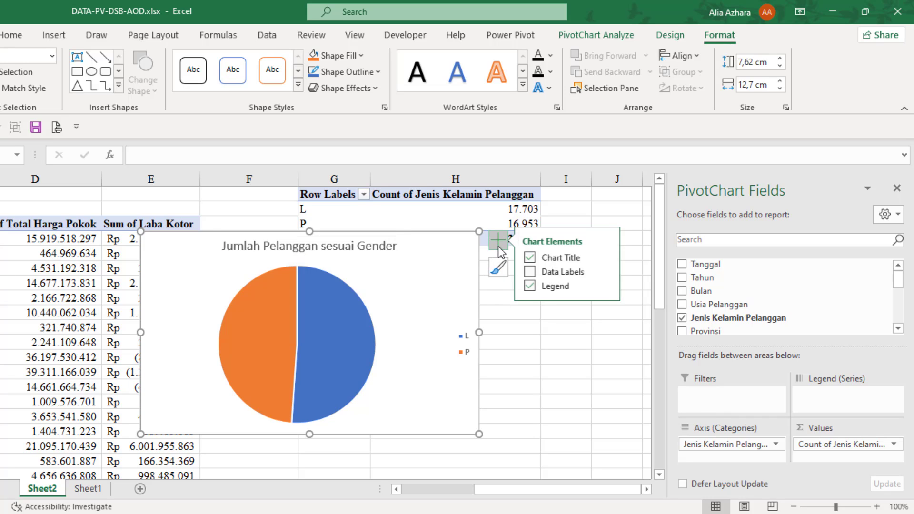
pyautogui.click(533, 271)
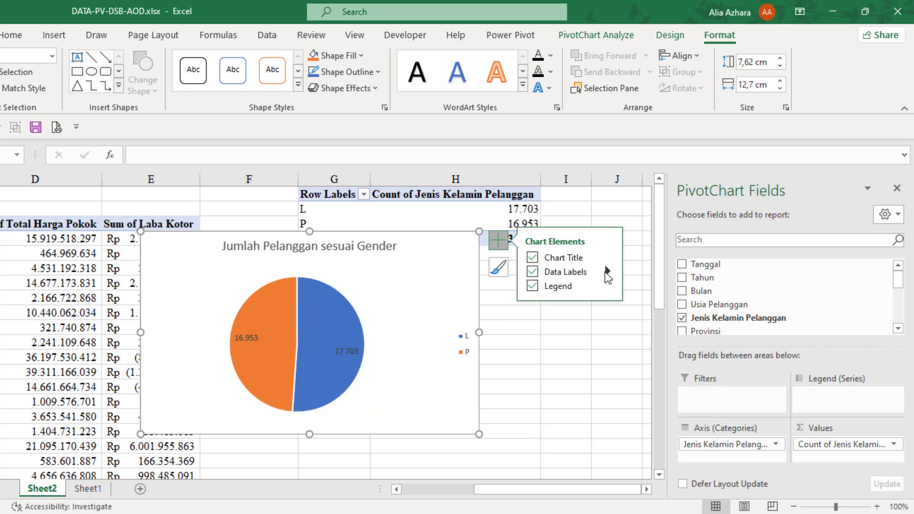
pyautogui.click(607, 271)
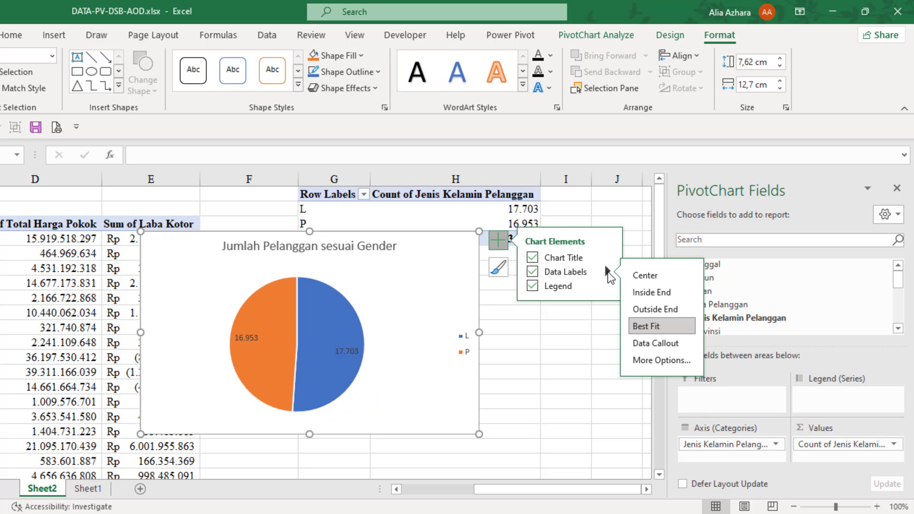
pyautogui.click(646, 362)
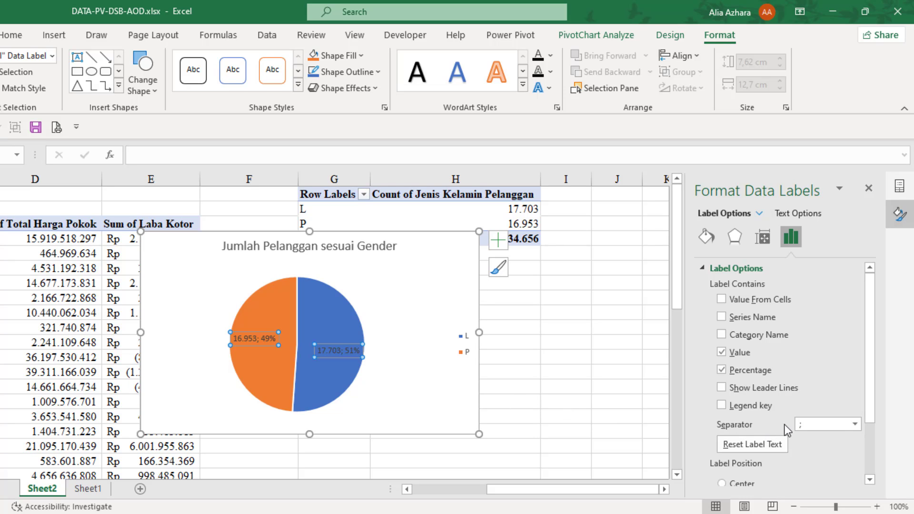
pyautogui.click(855, 424)
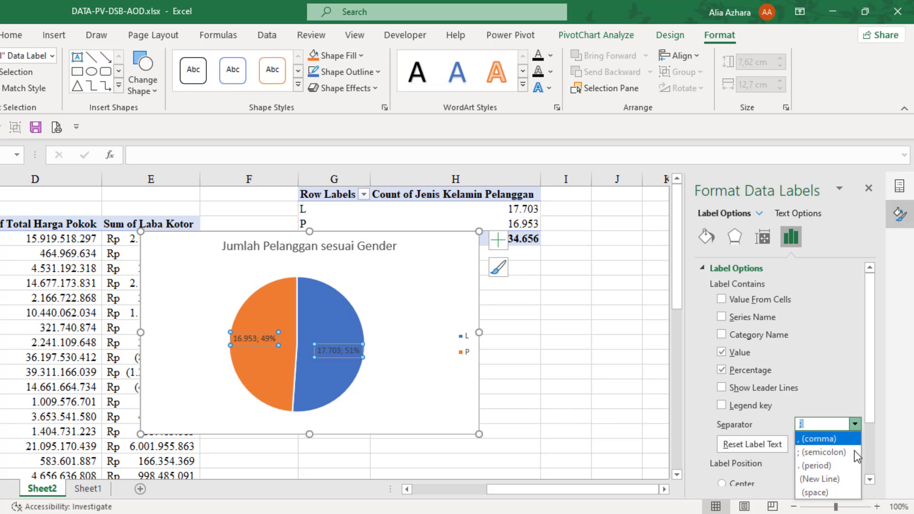
pyautogui.click(834, 481)
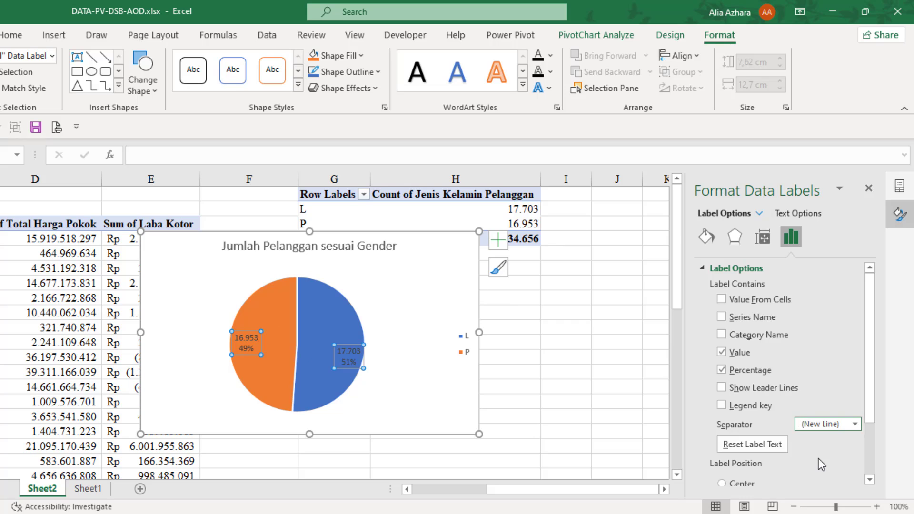
# Try the Center and Inside End positions for the pie chart's data labels, and set them to Outside End.
pyautogui.moveTo(870, 347); pyautogui.dragTo(871, 431)
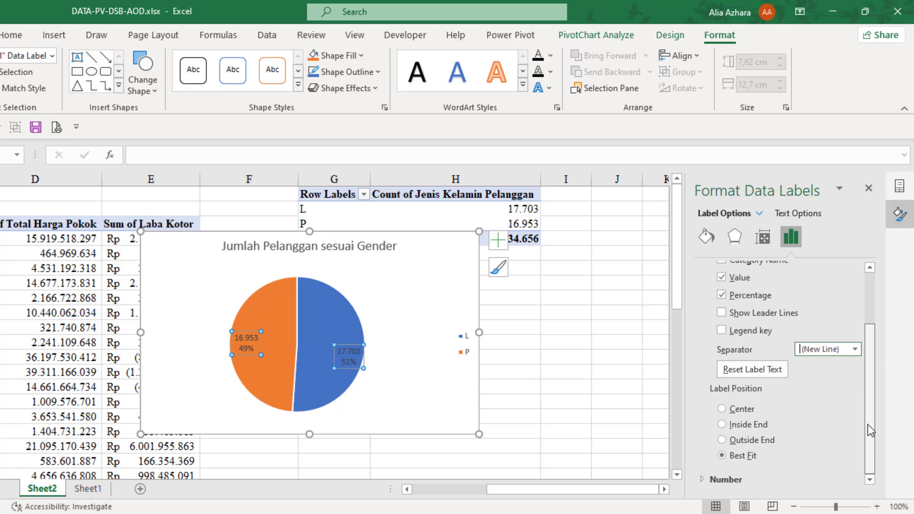
pyautogui.click(721, 409)
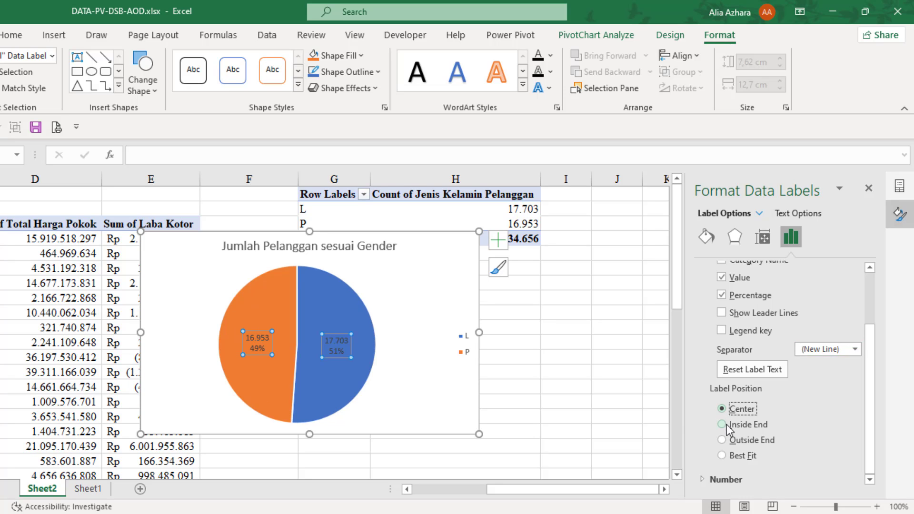
pyautogui.click(722, 424)
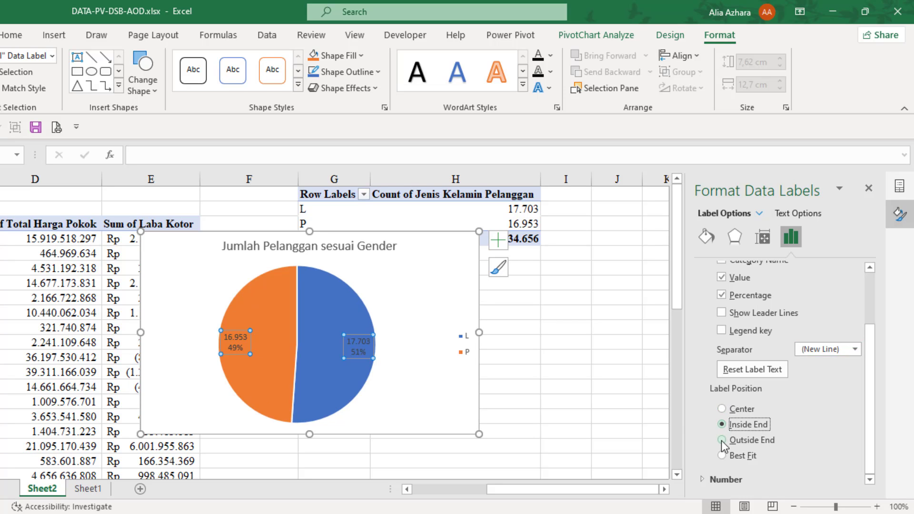
pyautogui.click(721, 441)
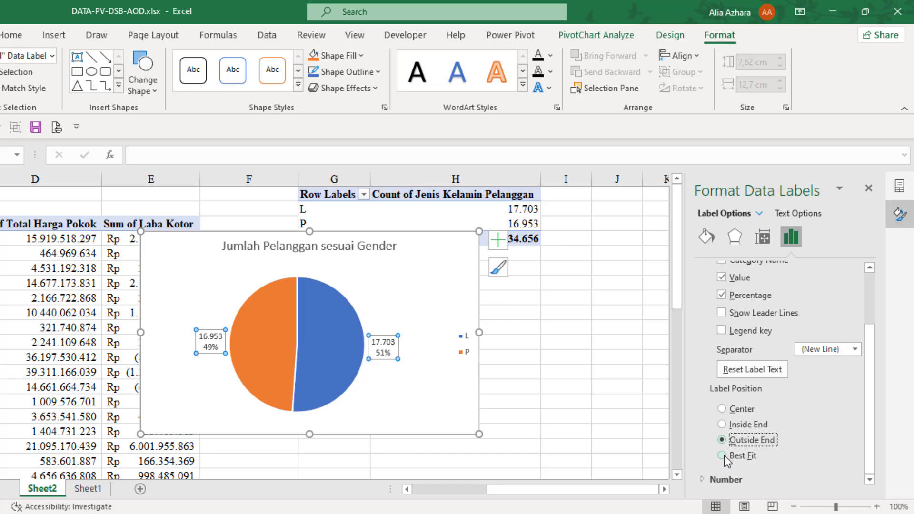
# Try the Best Fit position for the pie chart's data labels, and set them to Center.
pyautogui.click(723, 455)
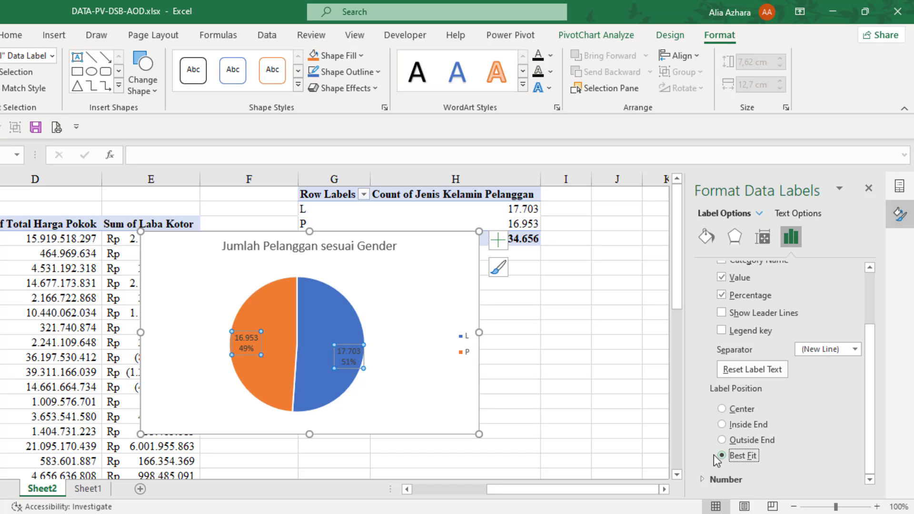
pyautogui.click(722, 411)
pyautogui.click(869, 189)
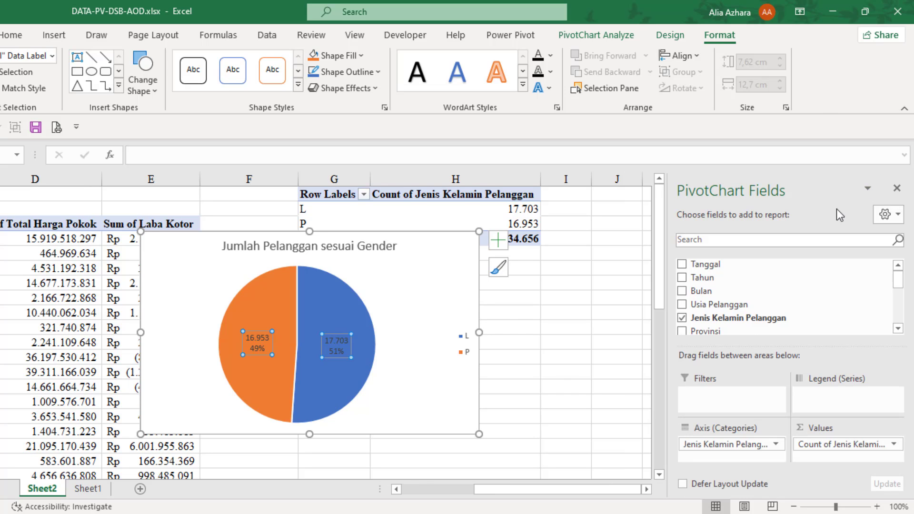
# Apply the chart style with a bold title and gradient slices, and the colorful palette starting with orange, yellow and green.
pyautogui.click(498, 269)
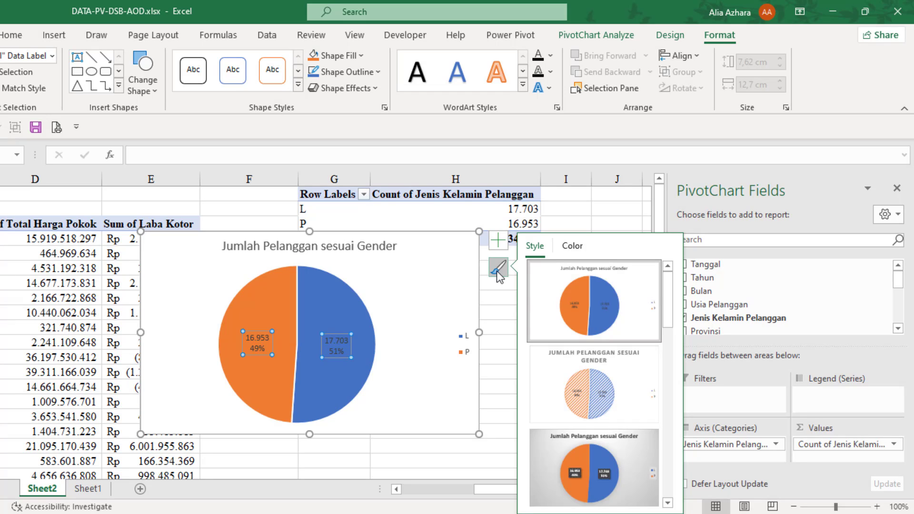
pyautogui.moveTo(669, 323); pyautogui.dragTo(673, 372)
pyautogui.click(636, 415)
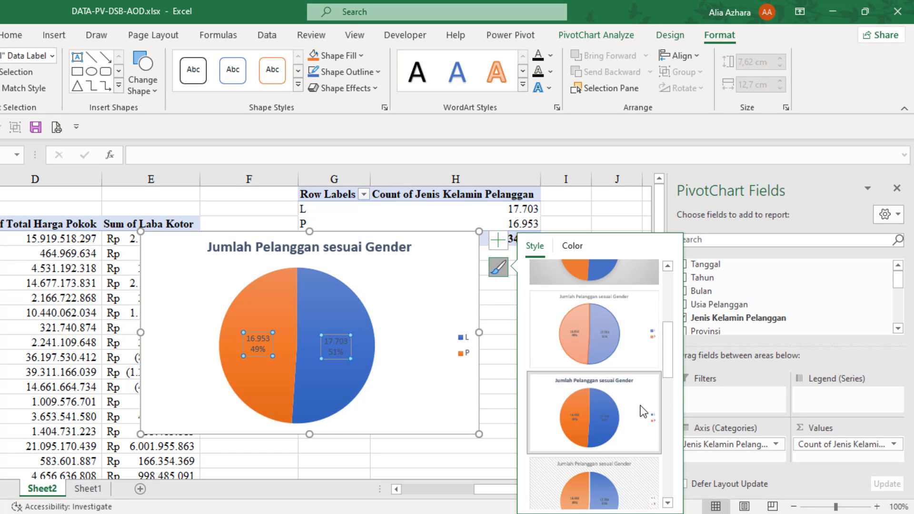
pyautogui.click(575, 247)
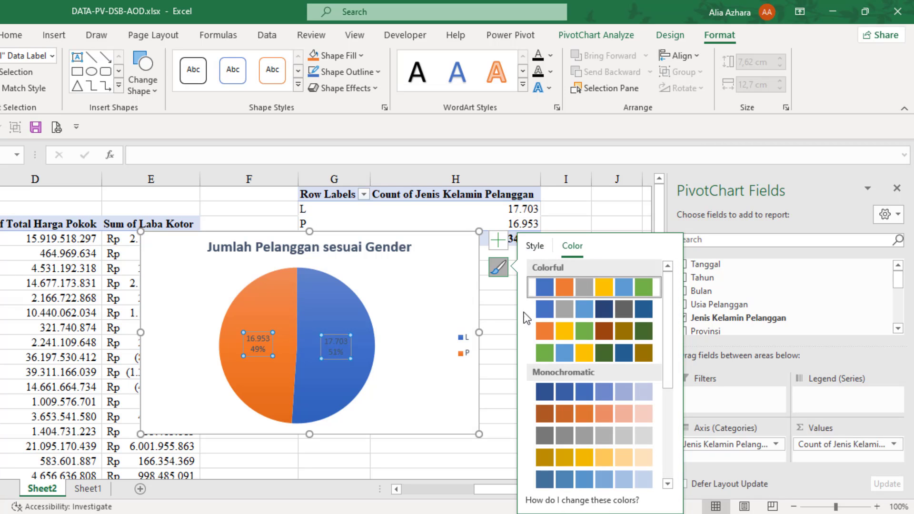
pyautogui.click(543, 331)
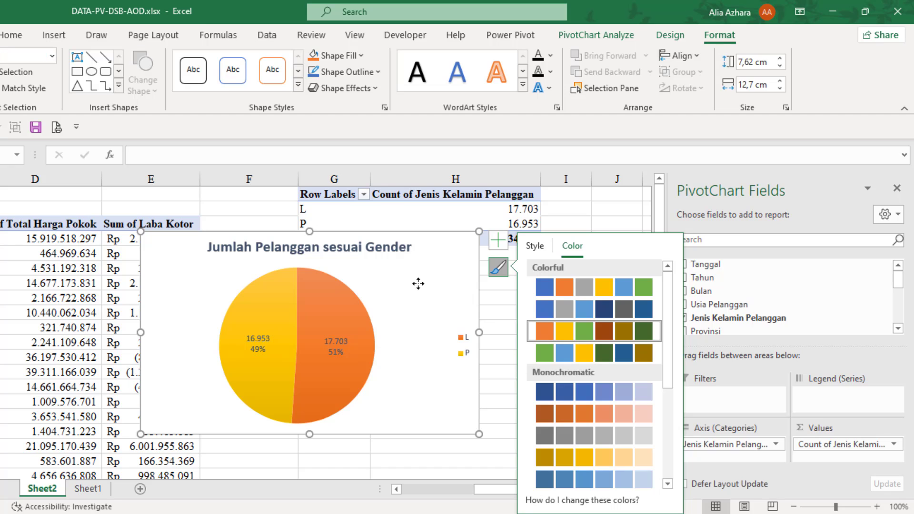
# Shrink the pie chart to about 6.24 cm high by 9.27 cm wide and place it directly below the gender PivotTable.
pyautogui.moveTo(479, 434); pyautogui.dragTo(388, 397)
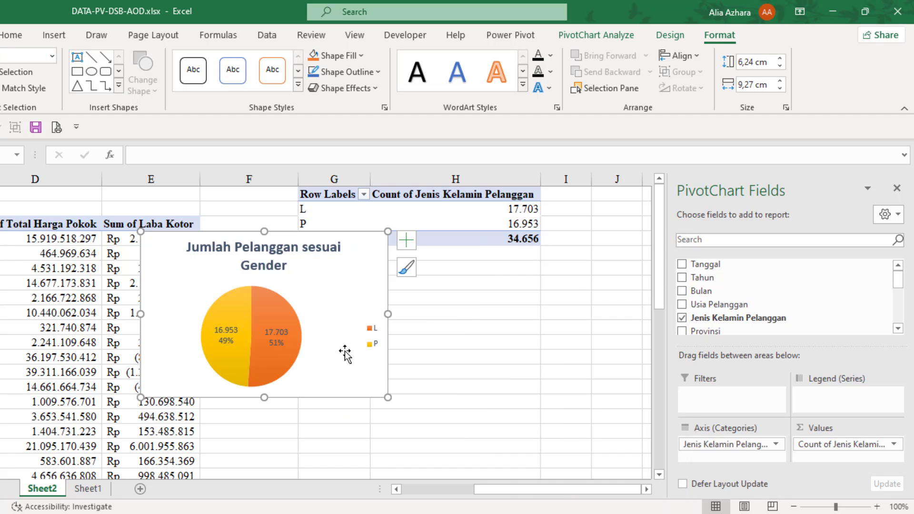
pyautogui.moveTo(345, 353); pyautogui.dragTo(500, 375)
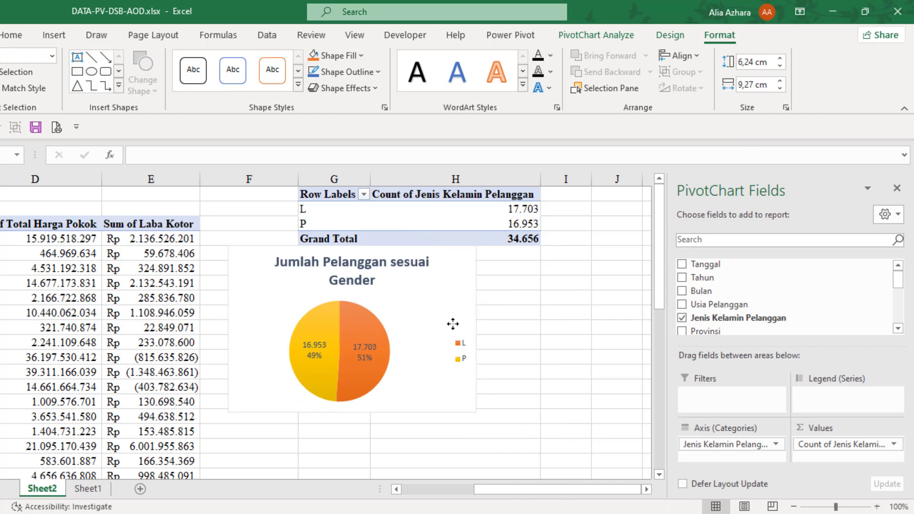
pyautogui.click(436, 434)
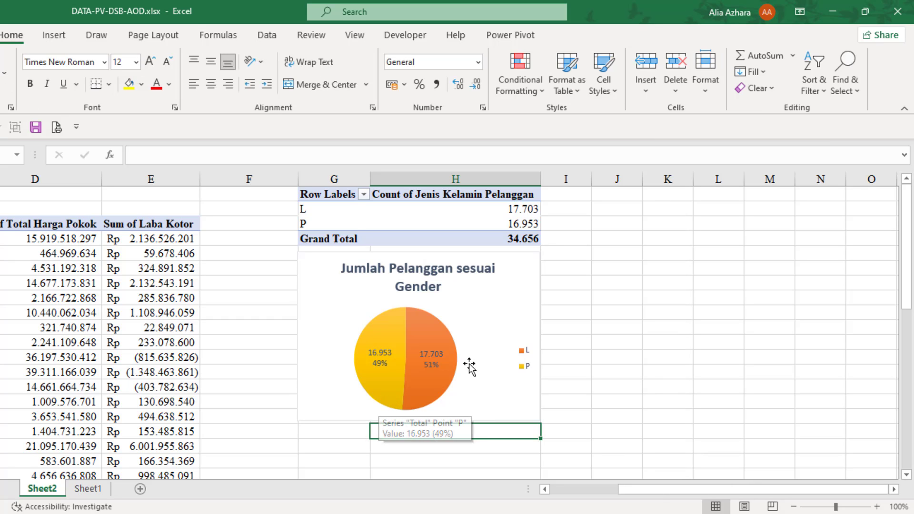
# Change the gender chart's type to 3-D Pie.
pyautogui.click(475, 309)
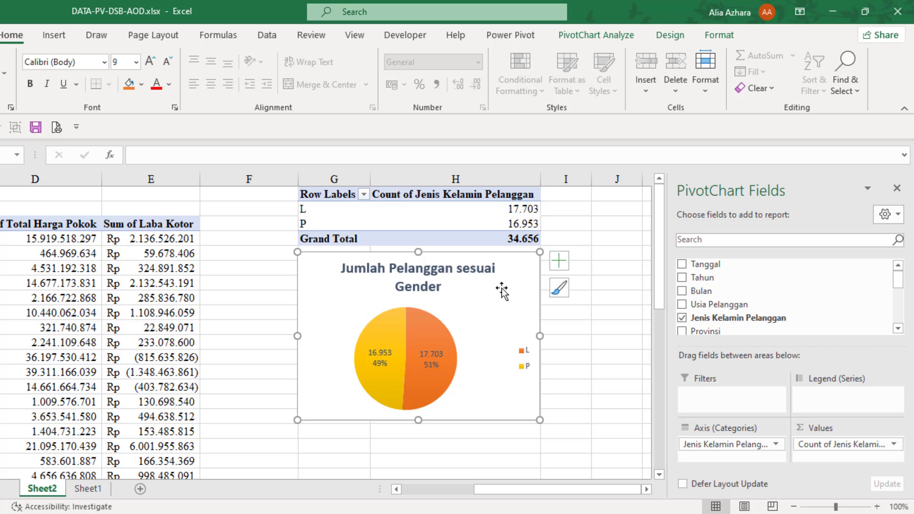
pyautogui.click(682, 38)
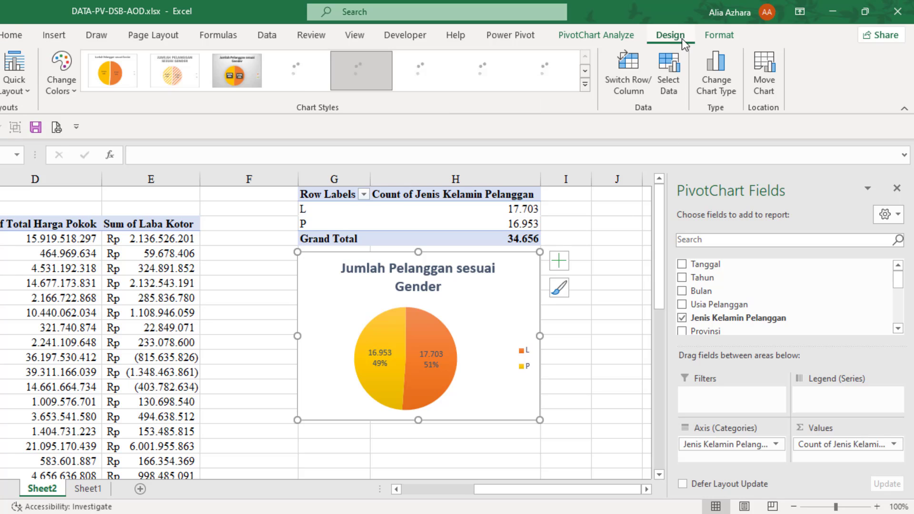
pyautogui.click(711, 82)
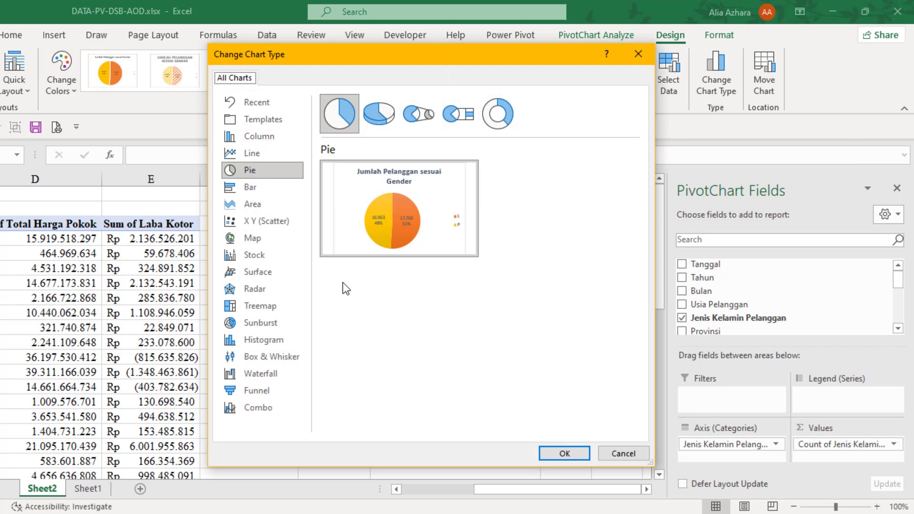
pyautogui.click(374, 125)
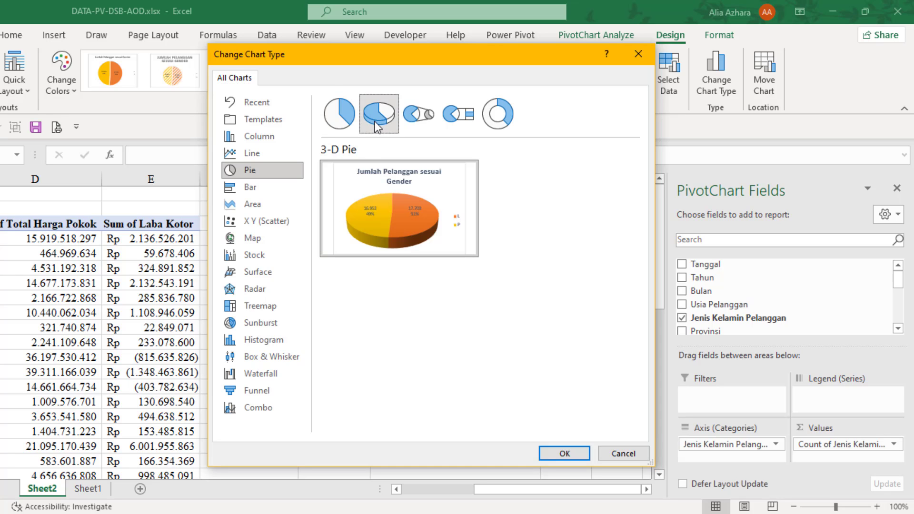
pyautogui.click(554, 454)
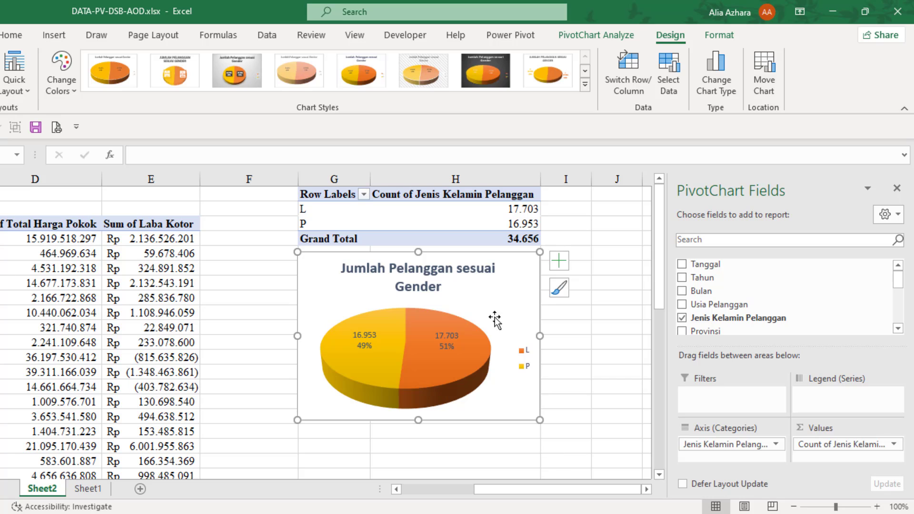
pyautogui.click(567, 359)
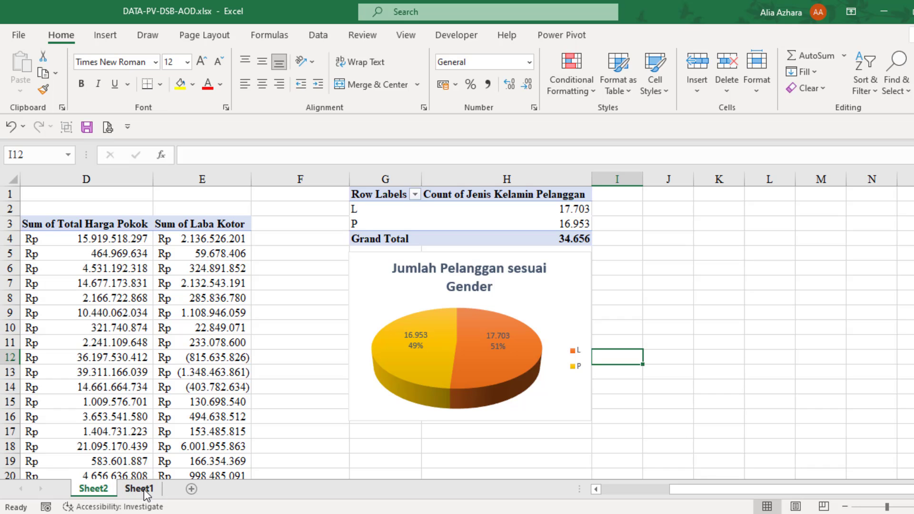
# Create a PivotTable from the Sheet1 data range A1:N34657 in the existing worksheet at Sheet2 cell J1.
pyautogui.click(145, 489)
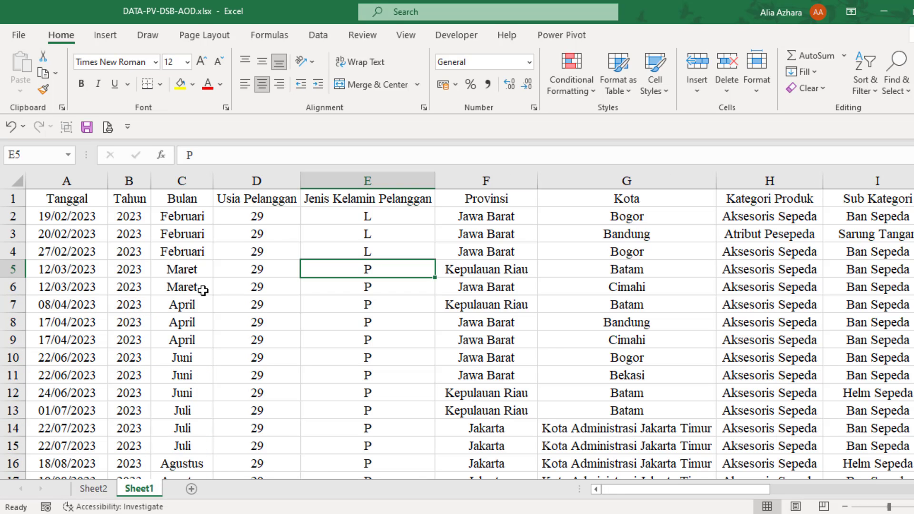
pyautogui.click(107, 38)
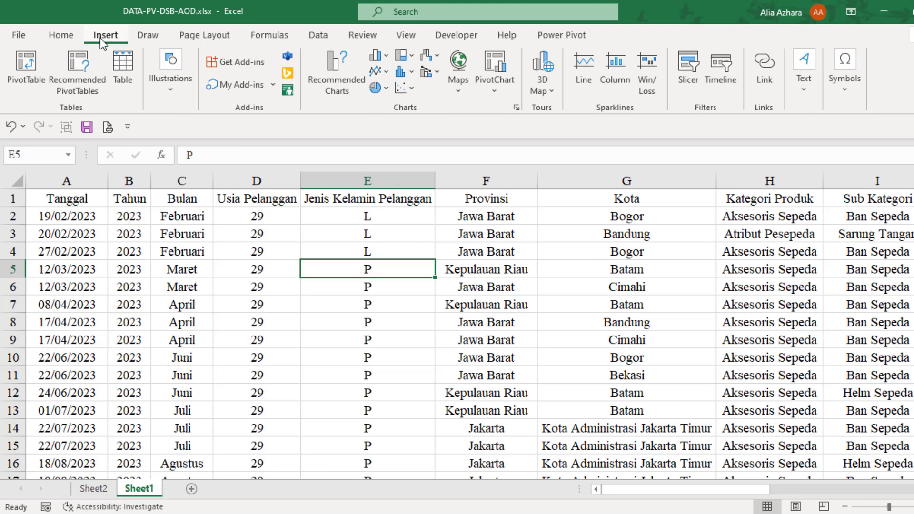
pyautogui.click(25, 86)
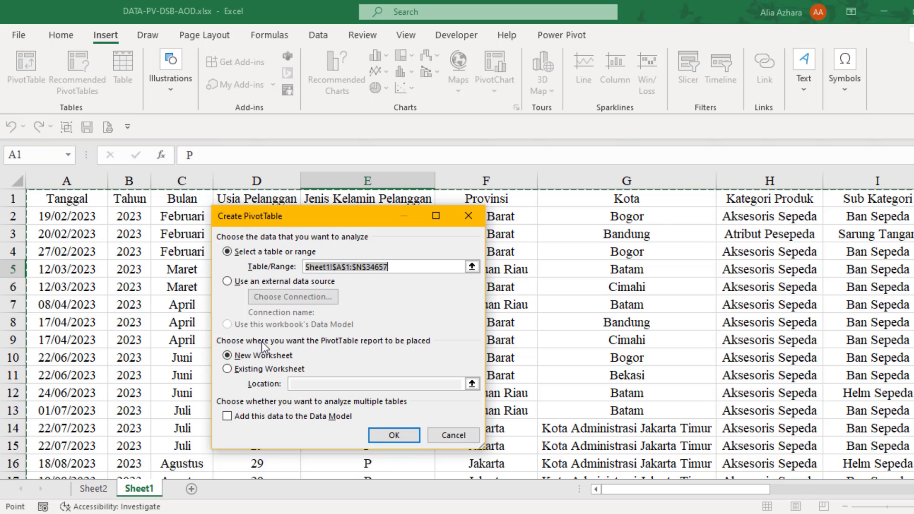
pyautogui.click(262, 370)
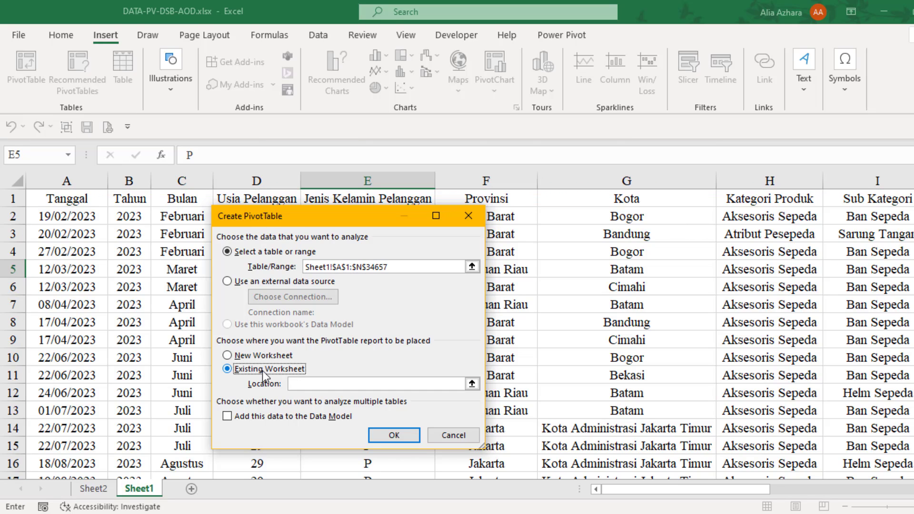
pyautogui.click(316, 385)
pyautogui.click(108, 492)
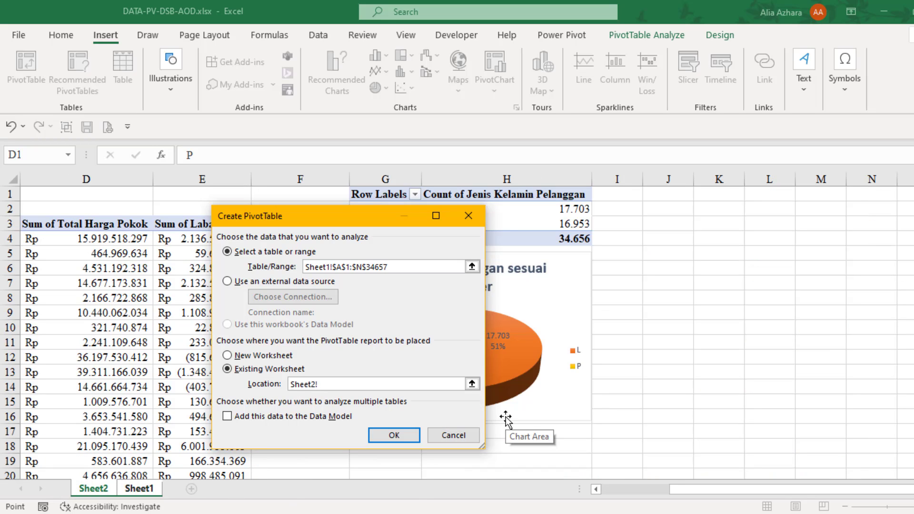
pyautogui.click(671, 196)
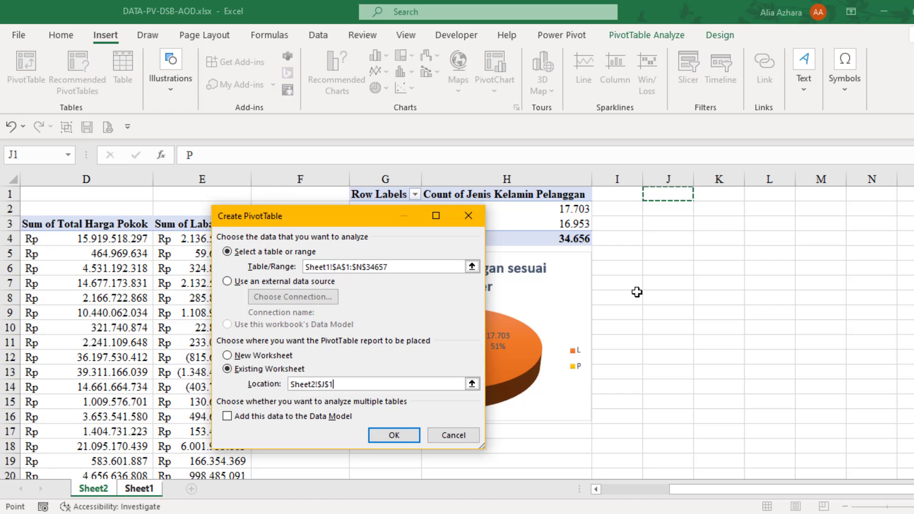
pyautogui.click(380, 436)
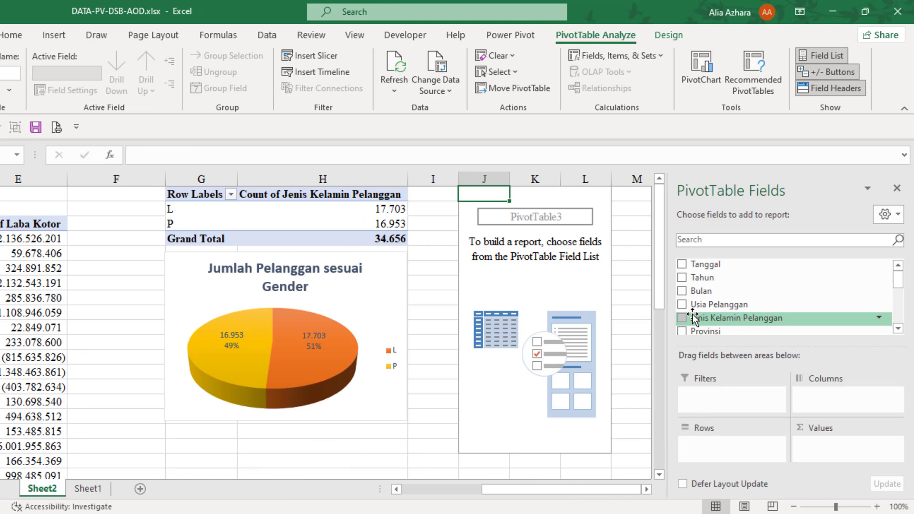
# Add Kota to the new PivotTable's rows and Total Penjualan to its values.
pyautogui.scroll(-1, 692, 316)
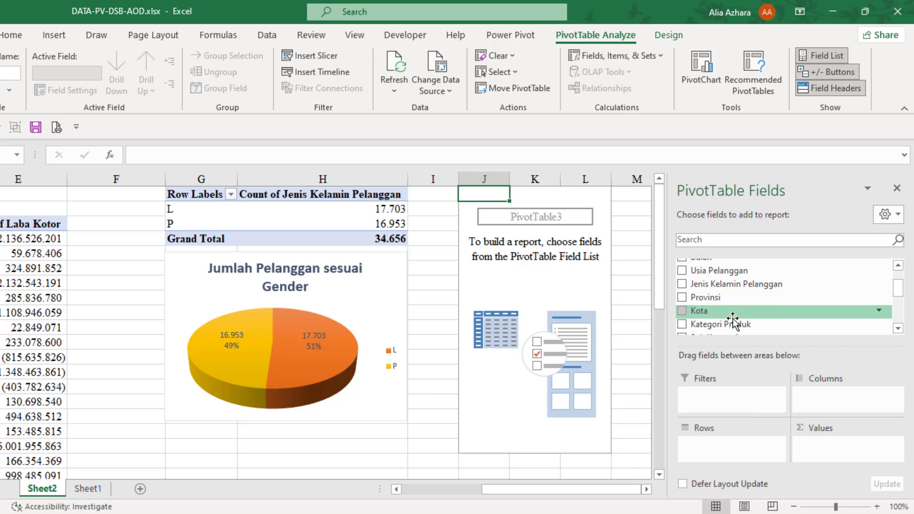
pyautogui.moveTo(733, 320); pyautogui.dragTo(736, 447)
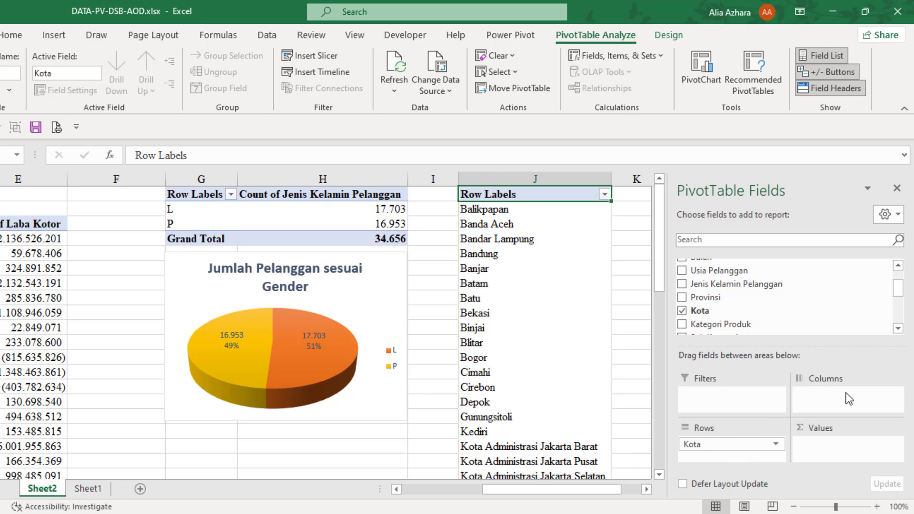
pyautogui.scroll(-3, 853, 323)
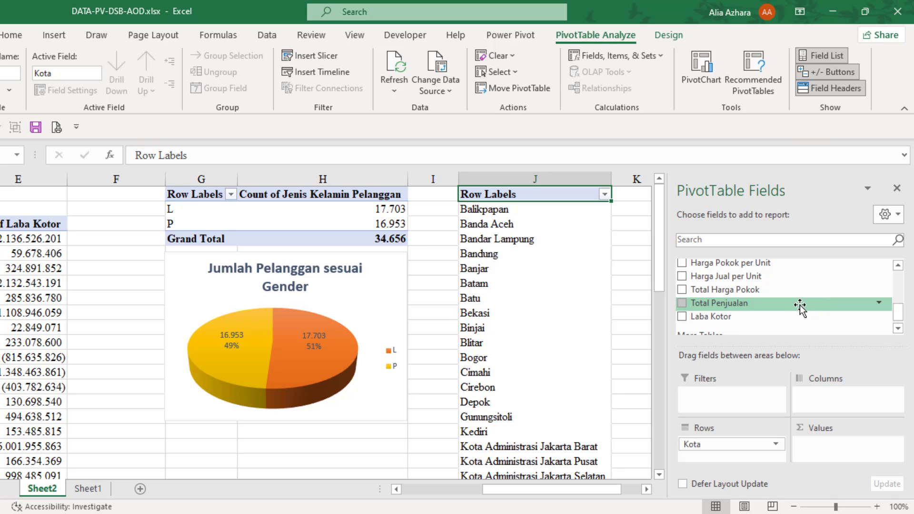
pyautogui.moveTo(800, 307); pyautogui.dragTo(852, 448)
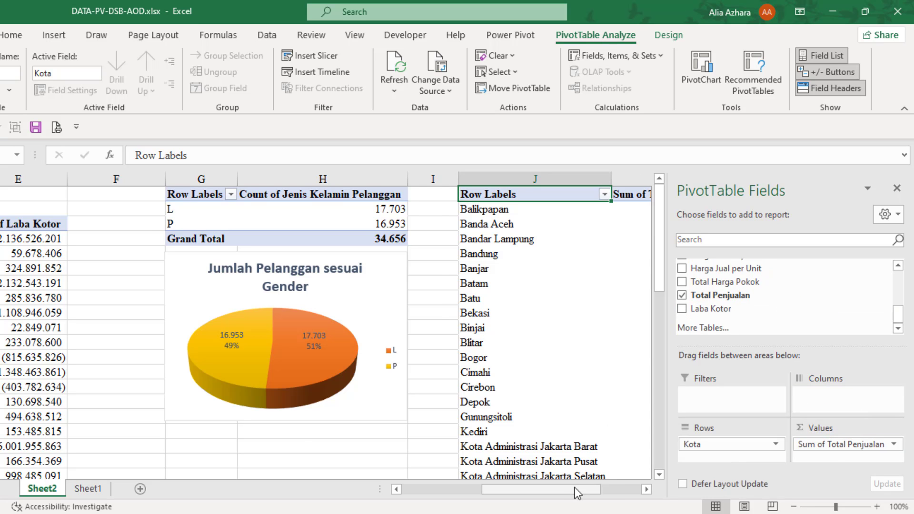
pyautogui.moveTo(578, 493)
pyautogui.mouseDown()
pyautogui.moveTo(606, 490)
pyautogui.moveTo(593, 487)
pyautogui.mouseUp()
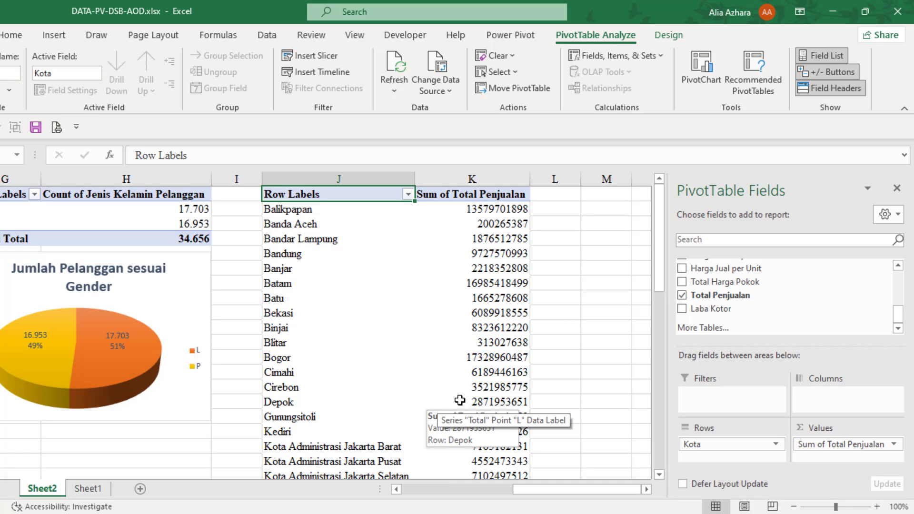
# Format the Sum of Total Penjualan values as rupiah accounting numbers without decimals.
pyautogui.click(886, 445)
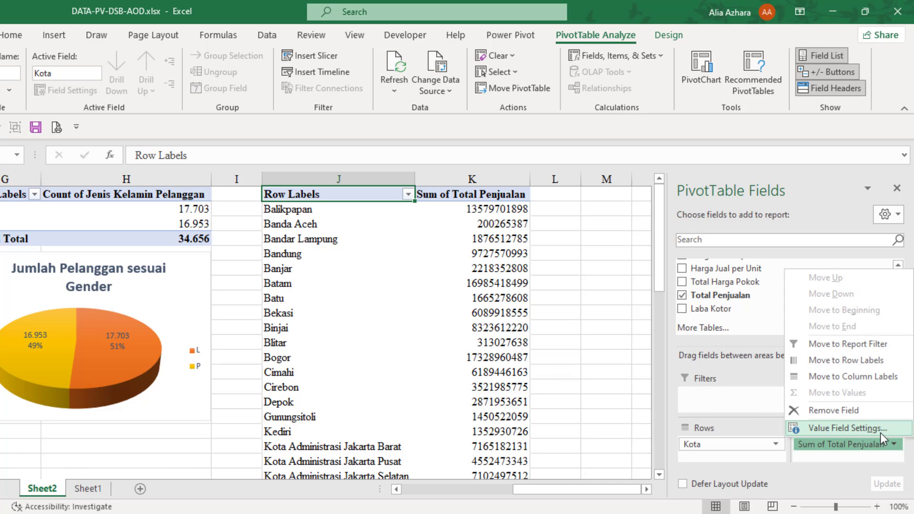
pyautogui.click(881, 431)
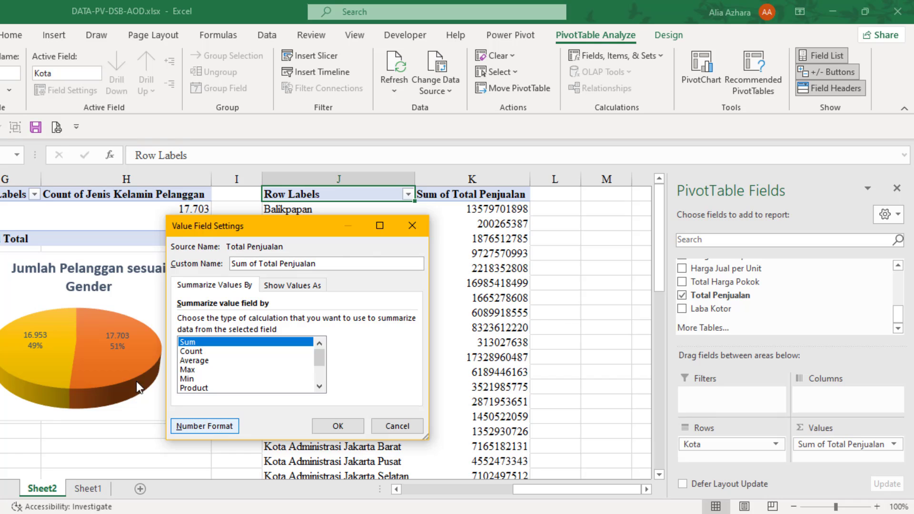
pyautogui.hotkey('alt', 'n')
pyautogui.click(176, 252)
pyautogui.click(393, 489)
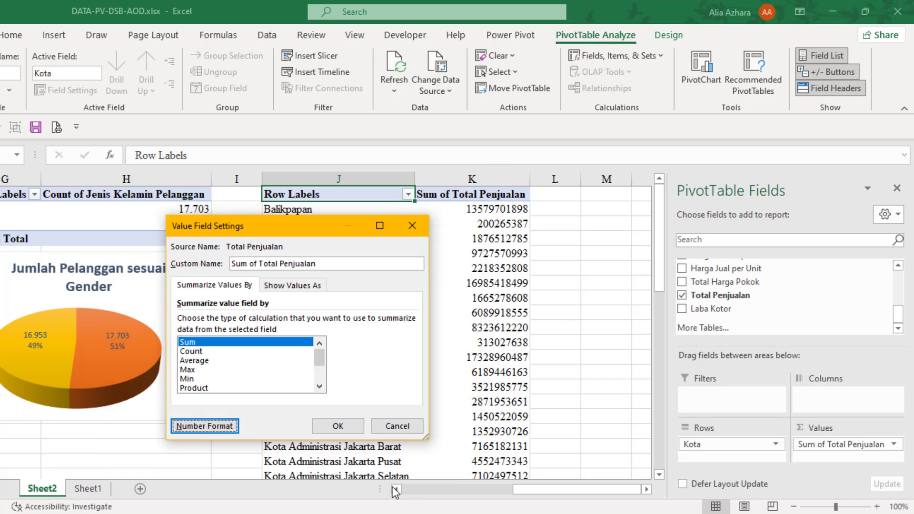
pyautogui.click(338, 425)
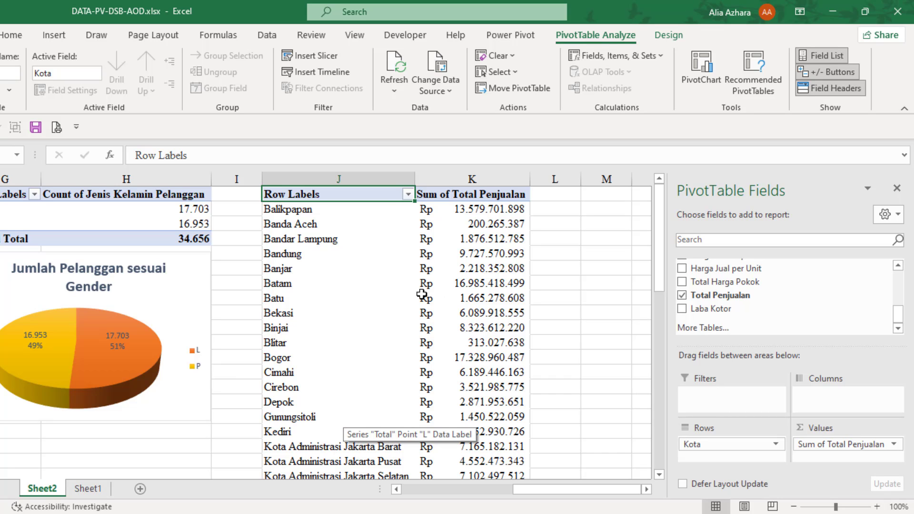
# Sort the city PivotTable by Sum of Total Penjualan from largest to smallest.
pyautogui.click(446, 255)
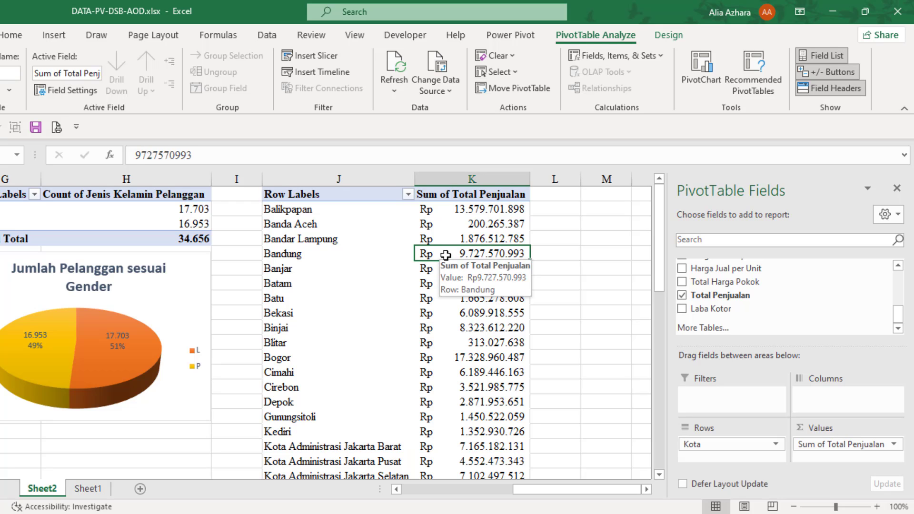
pyautogui.rightClick(446, 254)
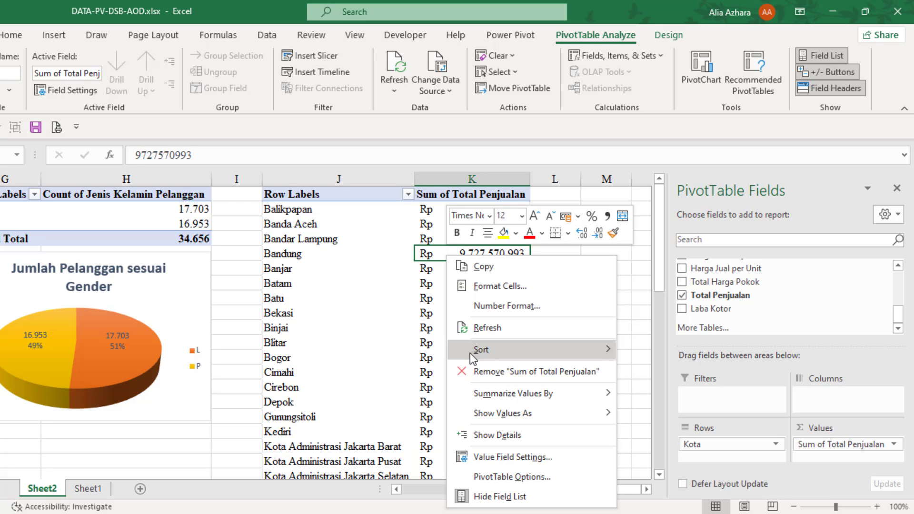
pyautogui.moveTo(470, 353)
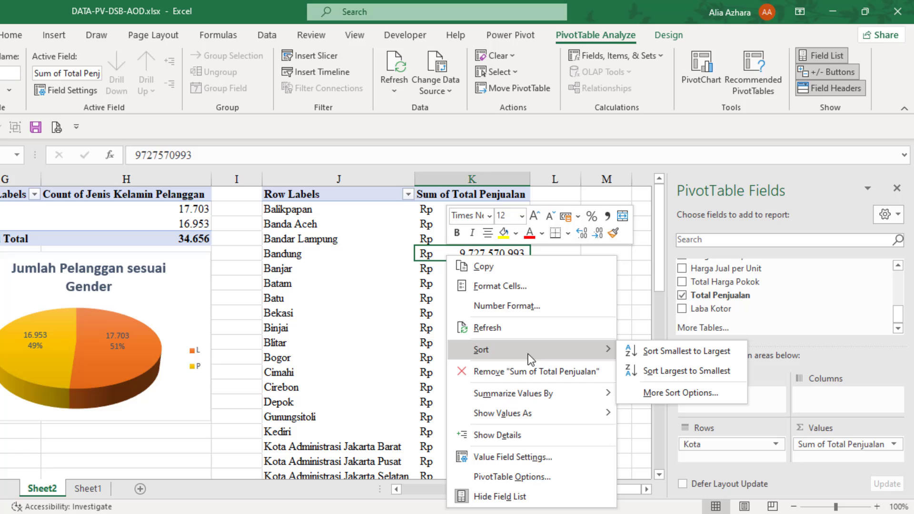
pyautogui.click(635, 375)
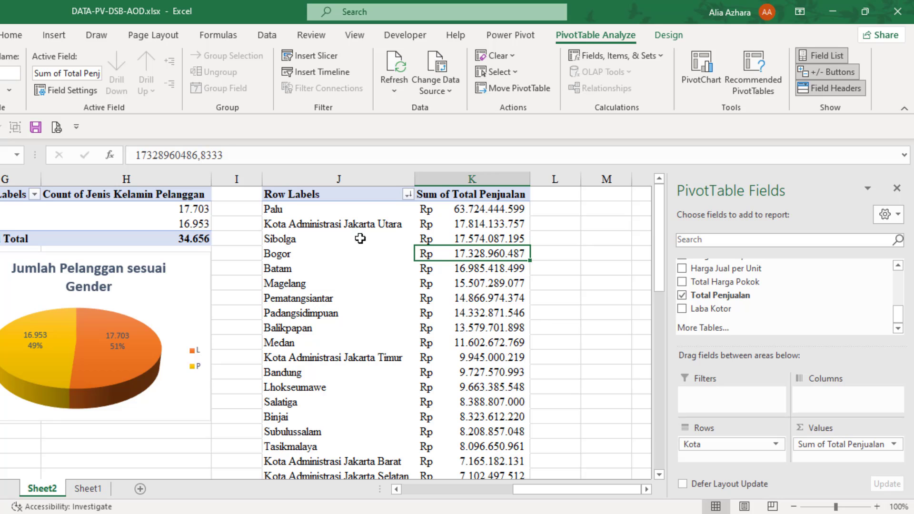
# Insert a Provinsi slicer for the city PivotTable and place it beside the table, starting at column L.
pyautogui.moveTo(360, 210); pyautogui.dragTo(439, 210)
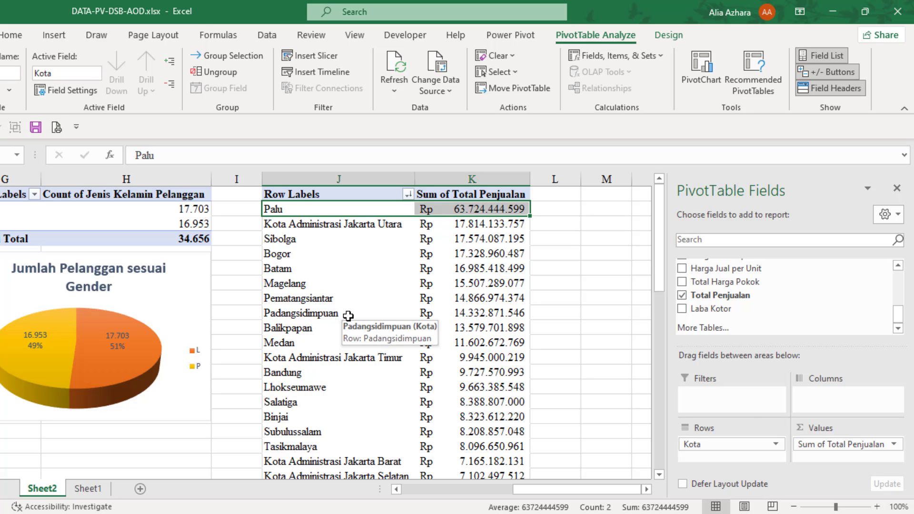
pyautogui.click(372, 215)
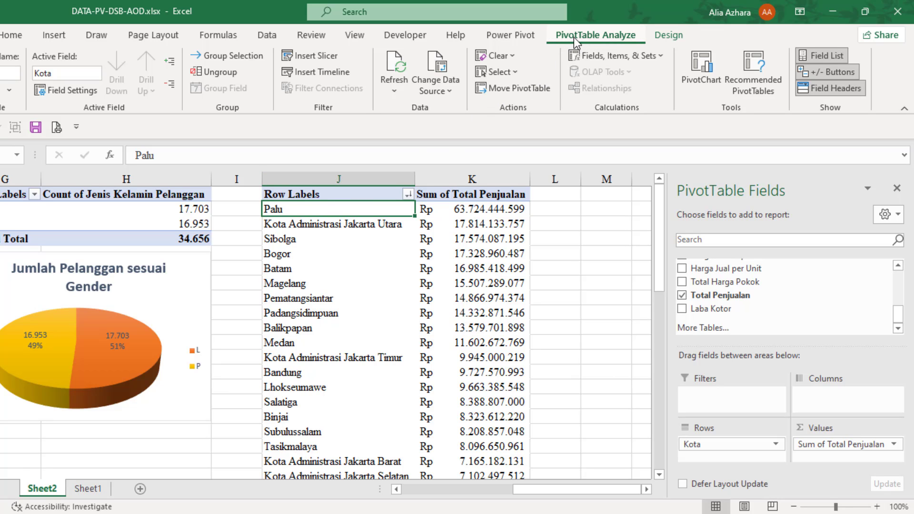
pyautogui.click(313, 55)
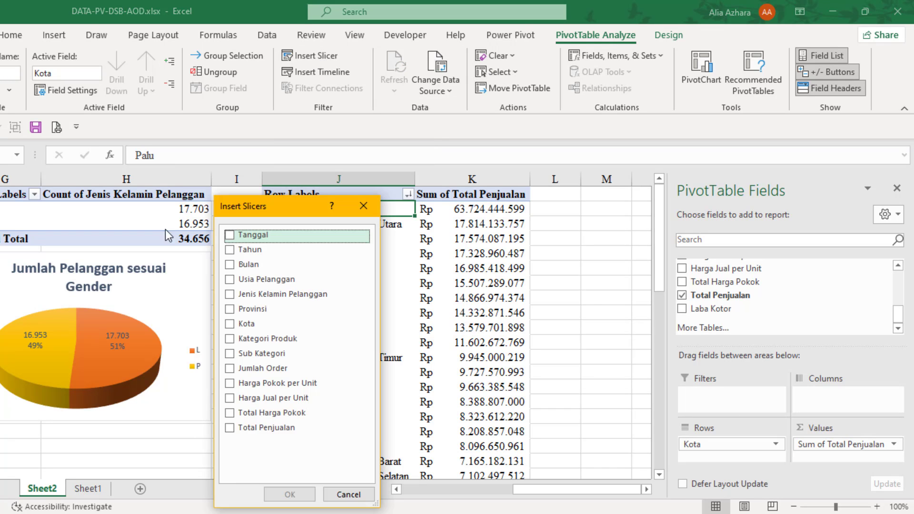
pyautogui.click(229, 309)
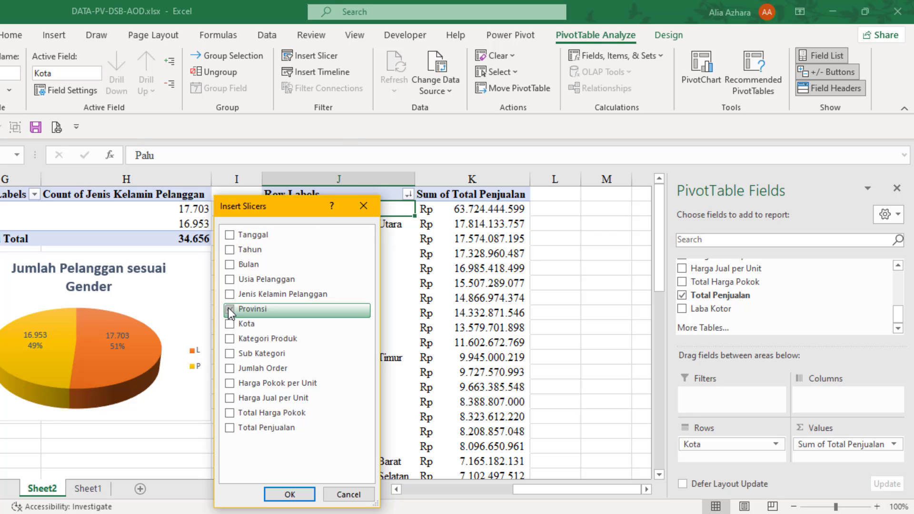
pyautogui.click(290, 495)
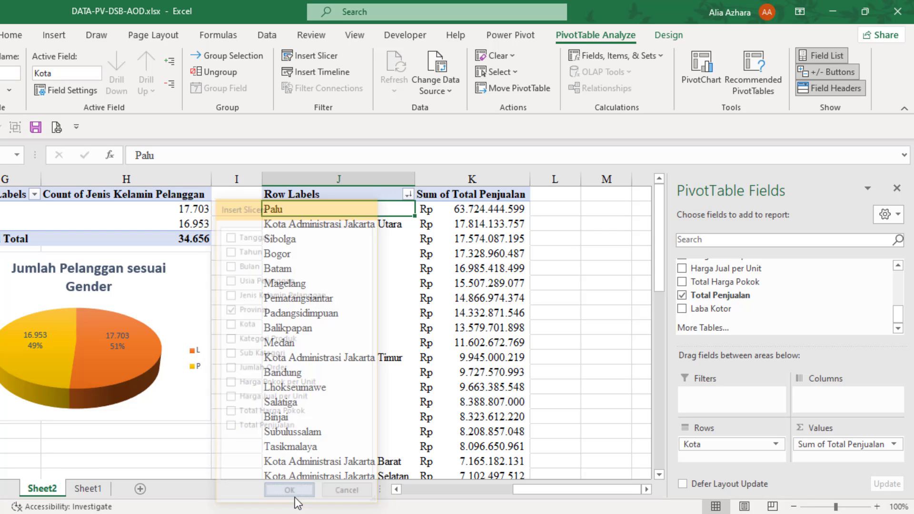
pyautogui.moveTo(312, 252); pyautogui.dragTo(596, 198)
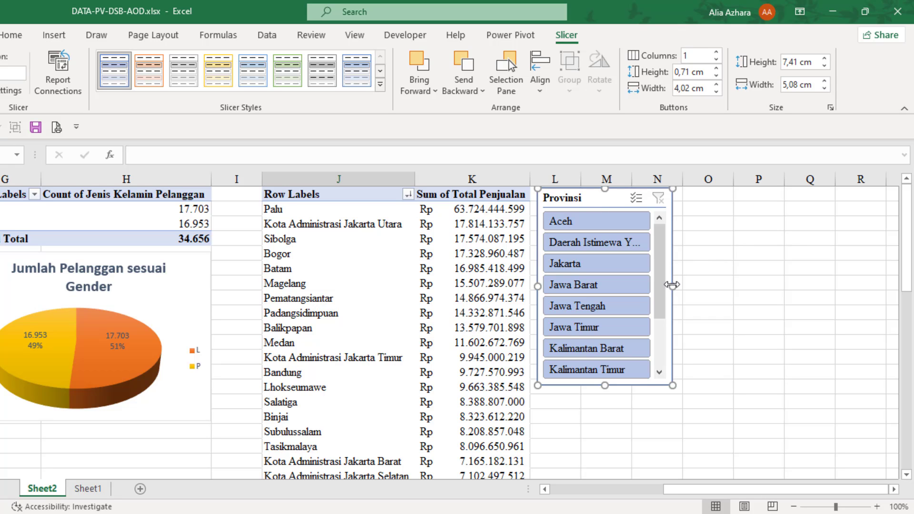
# Arrange the Provinsi slicer's buttons in two columns and resize the slicer to about 6,06 cm high and 7,86 cm wide.
pyautogui.moveTo(671, 285); pyautogui.dragTo(720, 302)
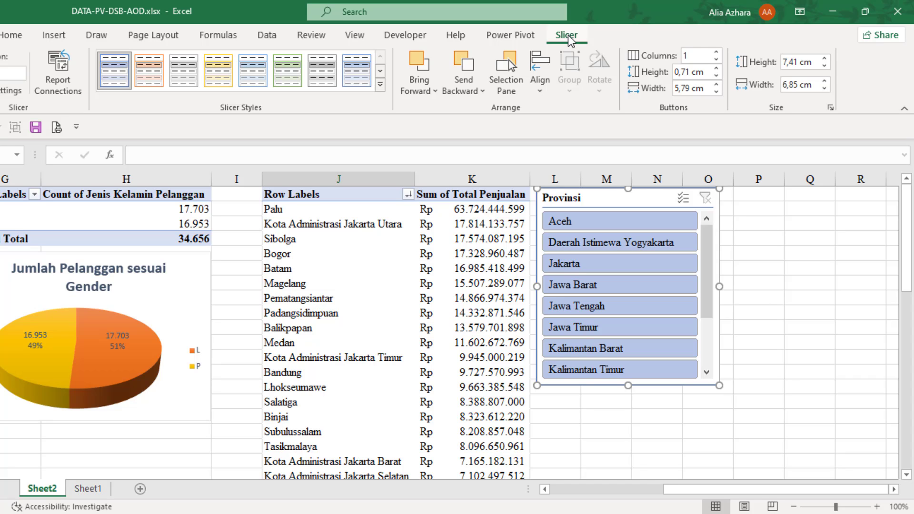
pyautogui.click(717, 52)
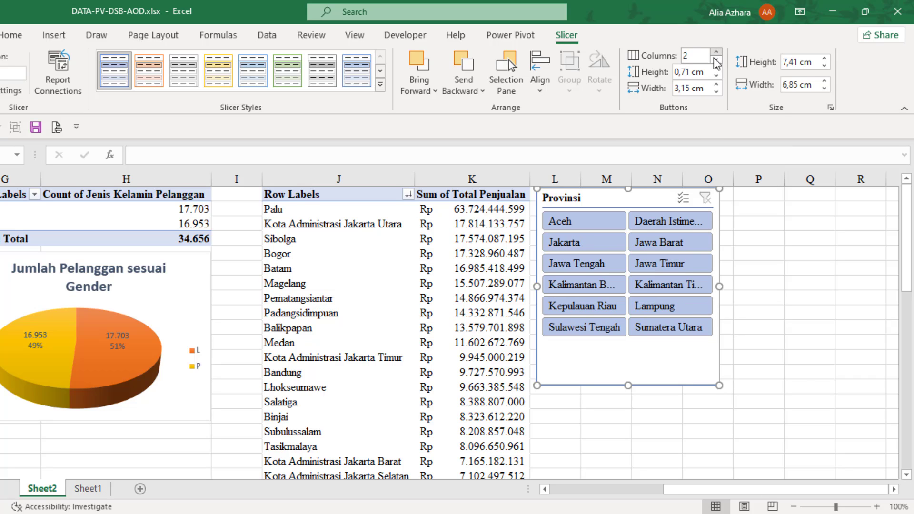
pyautogui.moveTo(626, 385); pyautogui.dragTo(638, 341)
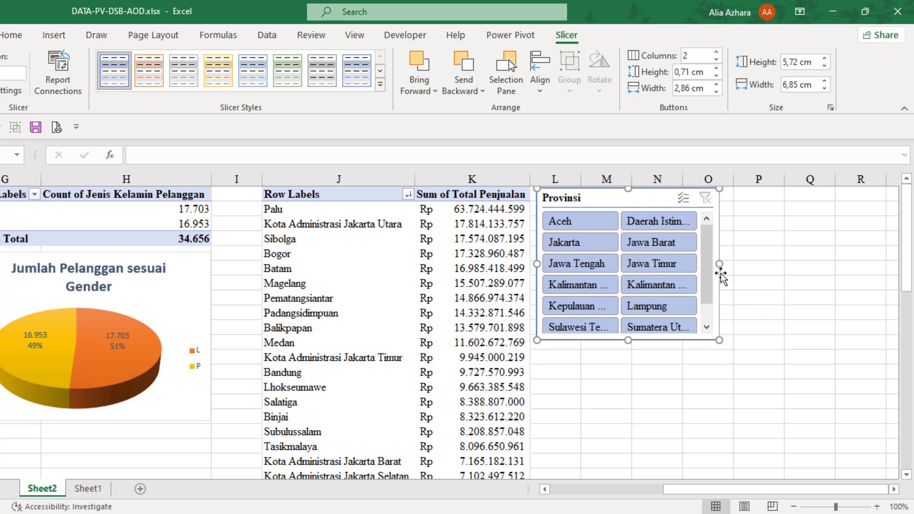
pyautogui.moveTo(720, 265); pyautogui.dragTo(747, 263)
pyautogui.moveTo(643, 341); pyautogui.dragTo(642, 348)
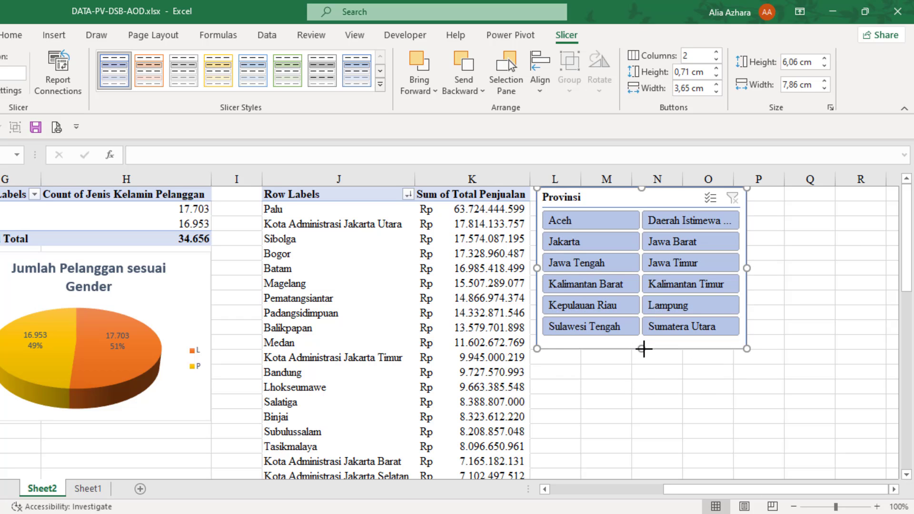
pyautogui.click(574, 371)
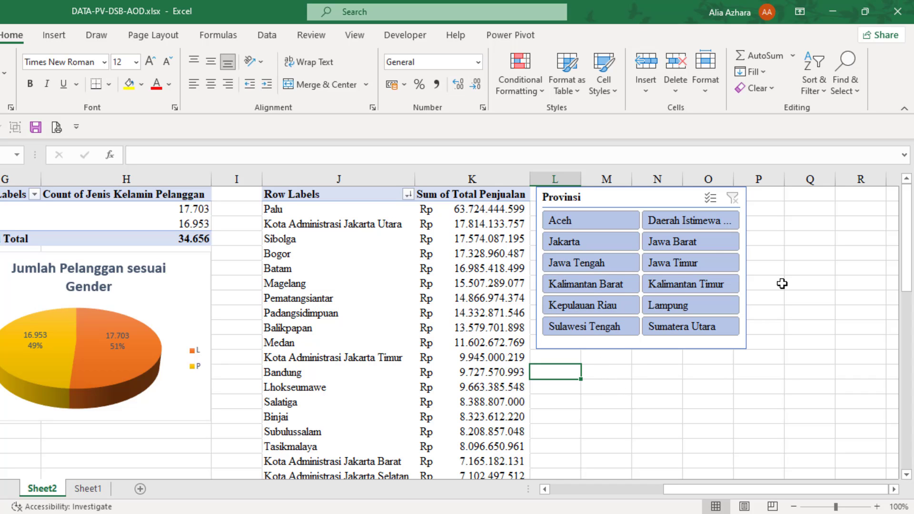
# Filter the city PivotTable to Jawa Barat with the Provinsi slicer, and clear that filter again.
pyautogui.click(713, 247)
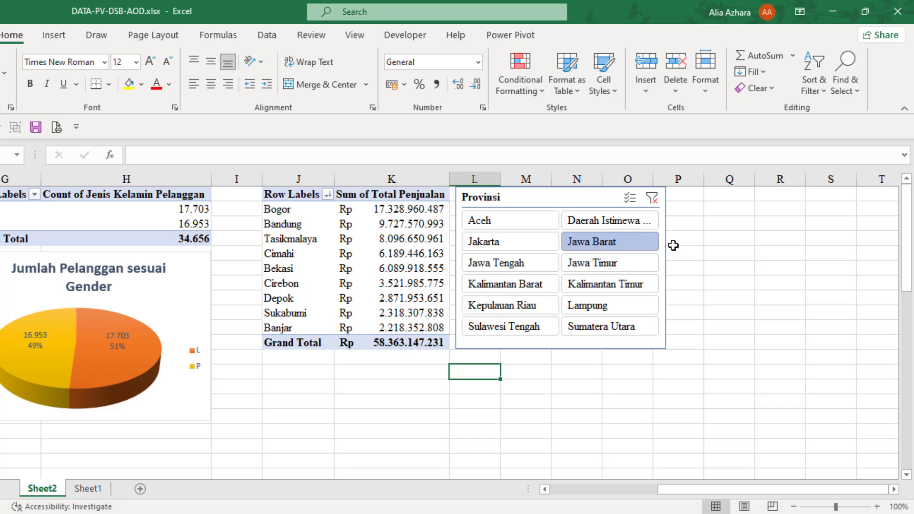
pyautogui.click(652, 199)
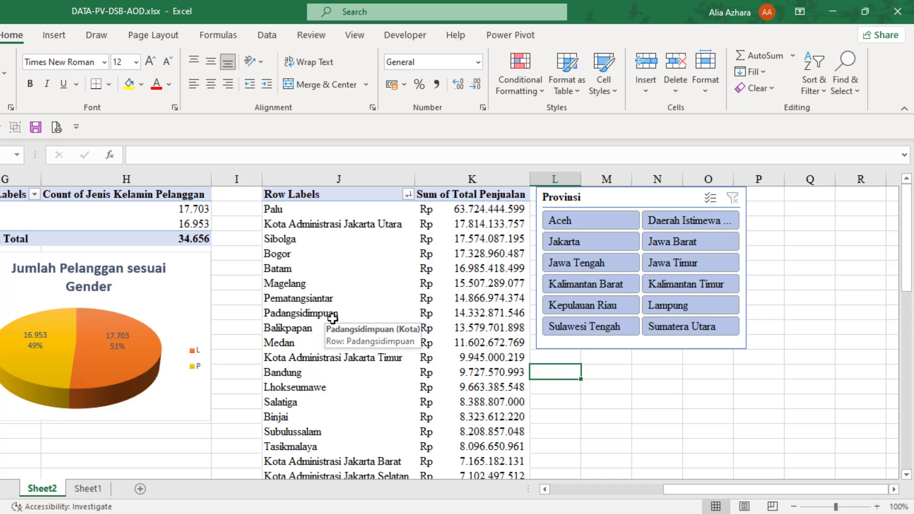
# Insert a Tanggal timeline for the city PivotTable and place it directly below the Provinsi slicer.
pyautogui.click(348, 284)
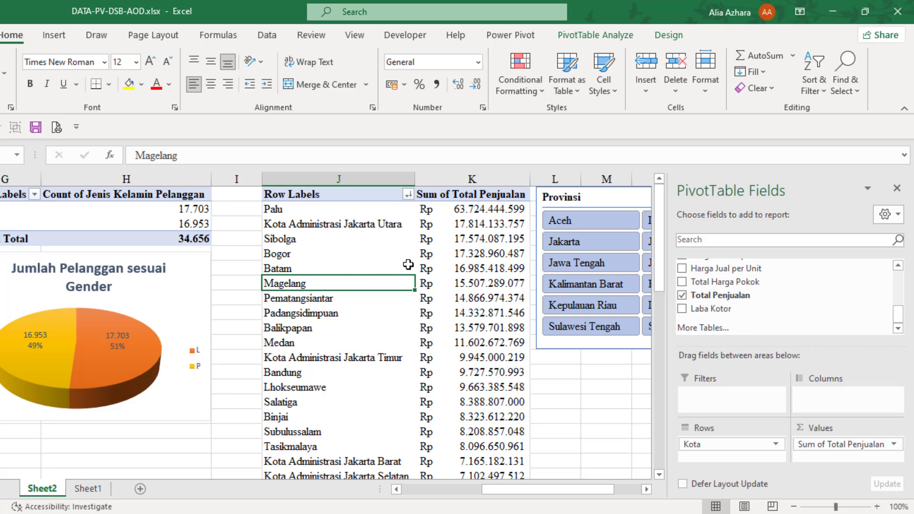
pyautogui.click(575, 38)
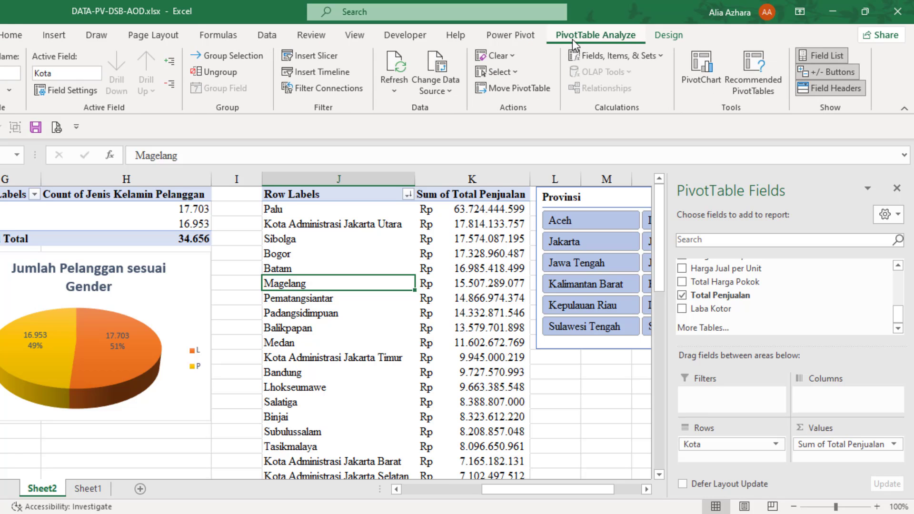
pyautogui.click(337, 73)
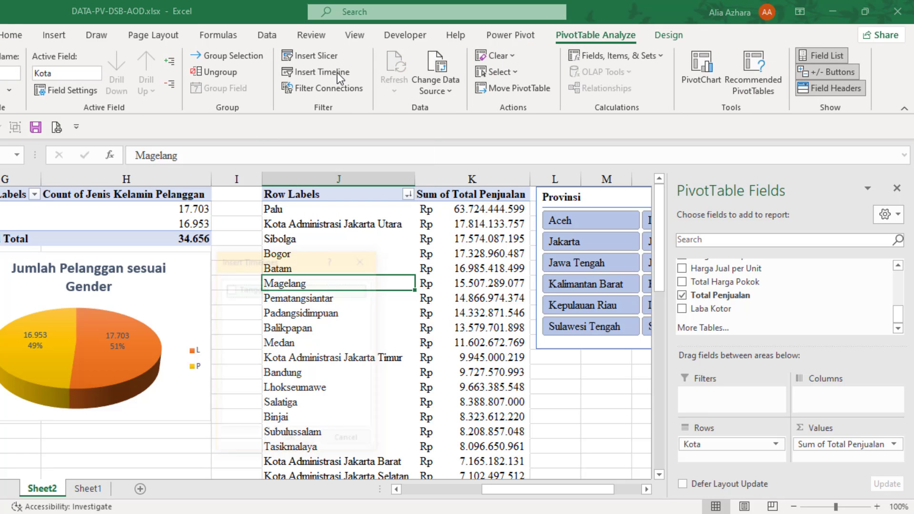
pyautogui.click(231, 288)
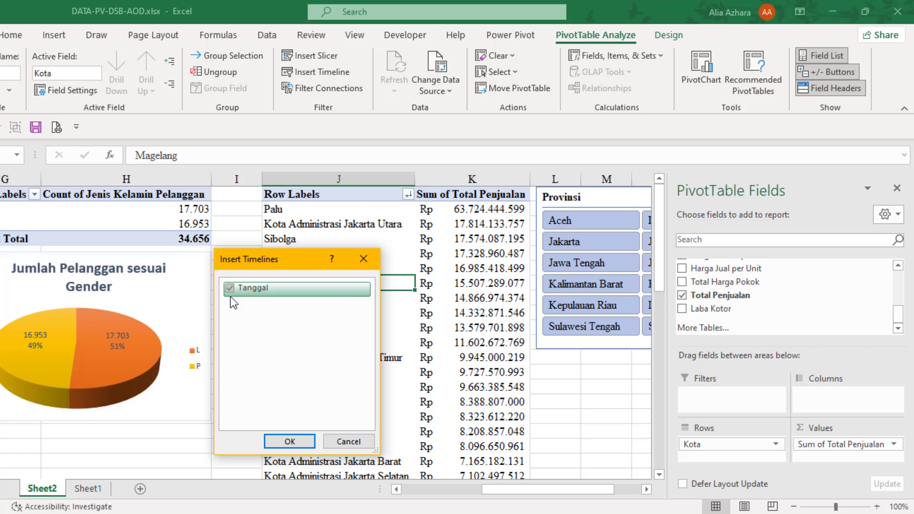
pyautogui.click(297, 444)
pyautogui.click(362, 296)
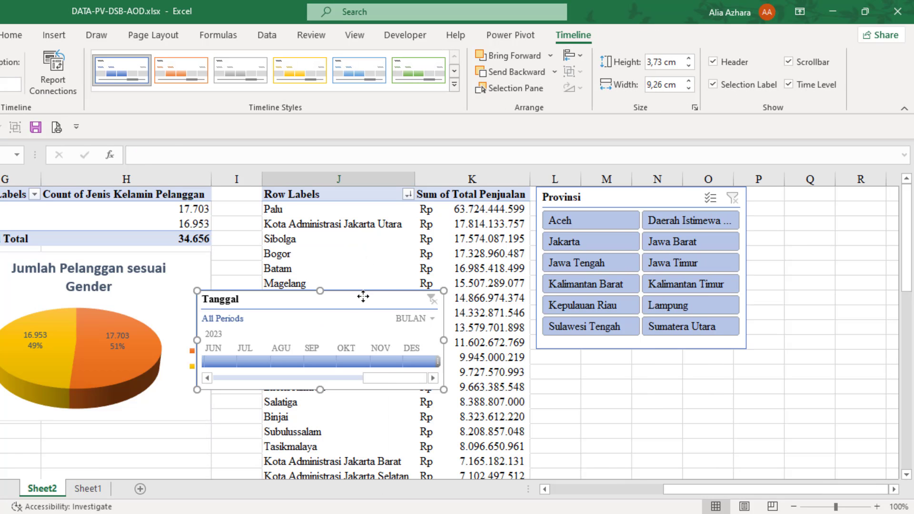
pyautogui.moveTo(362, 296); pyautogui.dragTo(701, 362)
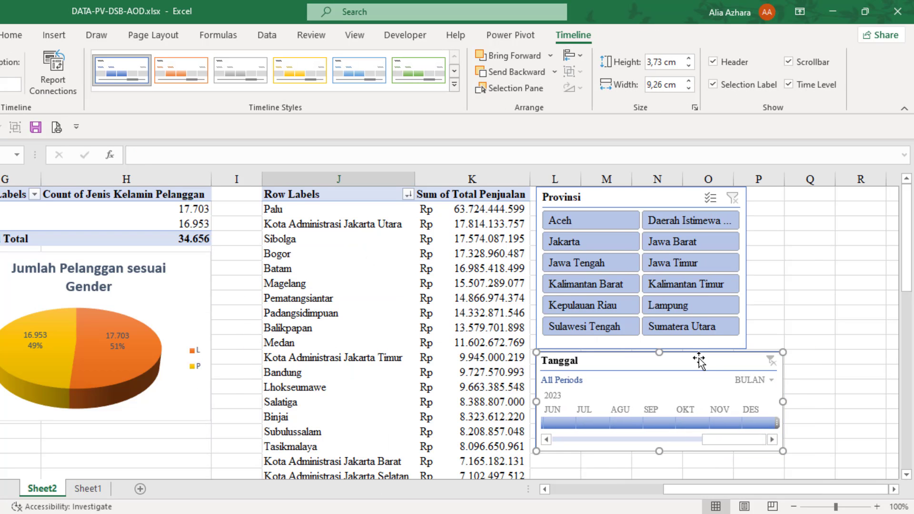
# Filter the city PivotTable to January 2022 with the Tanggal timeline and review the city sales down to the grand total.
pyautogui.click(769, 381)
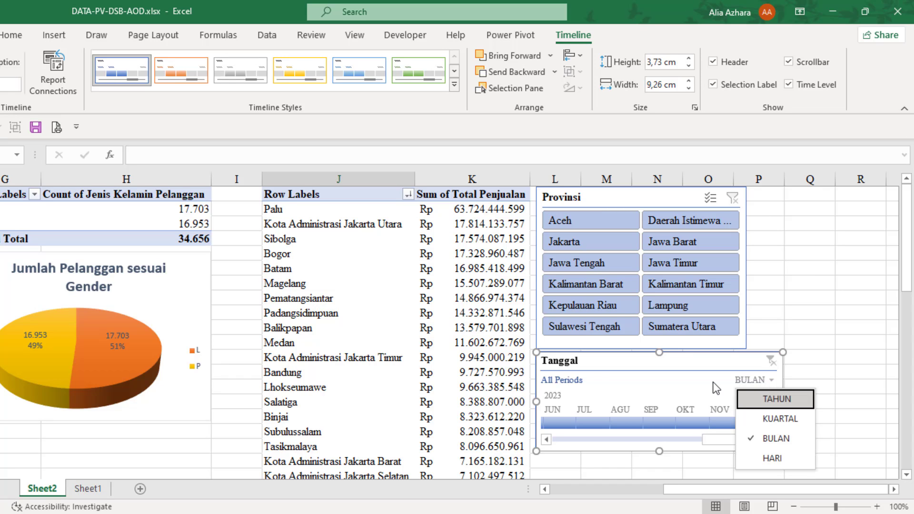
pyautogui.click(709, 385)
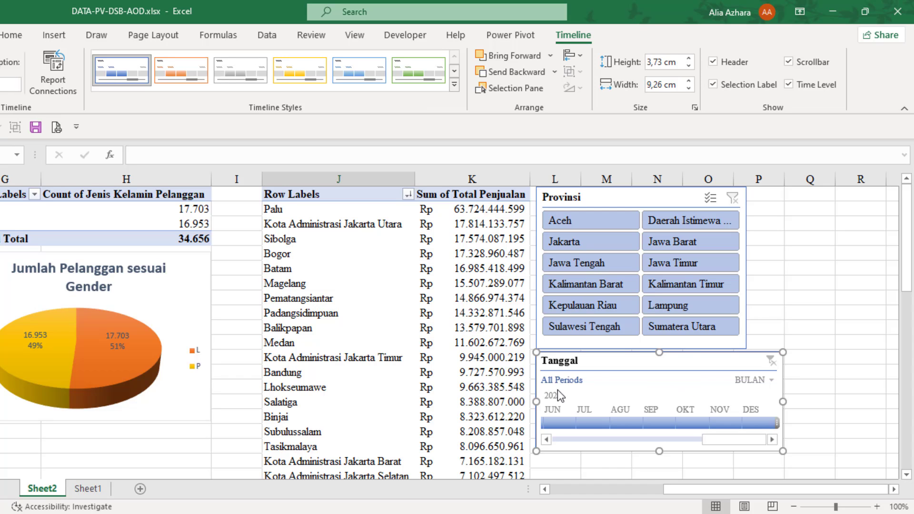
pyautogui.moveTo(704, 436); pyautogui.dragTo(556, 450)
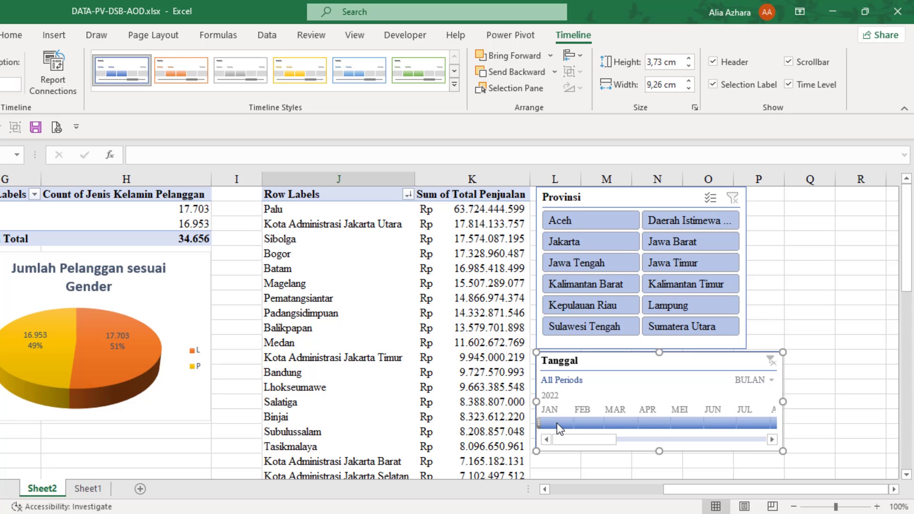
pyautogui.click(559, 423)
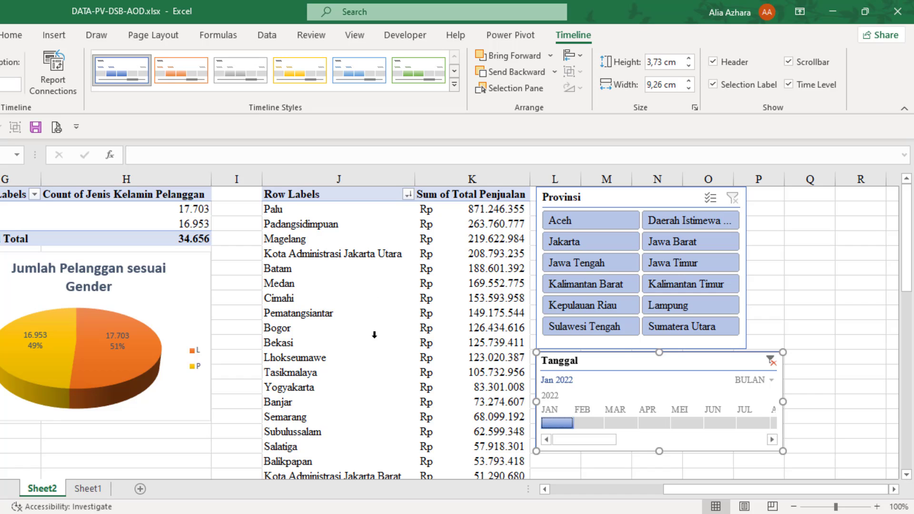
pyautogui.scroll(-2, 374, 334)
pyautogui.scroll(-6, 374, 335)
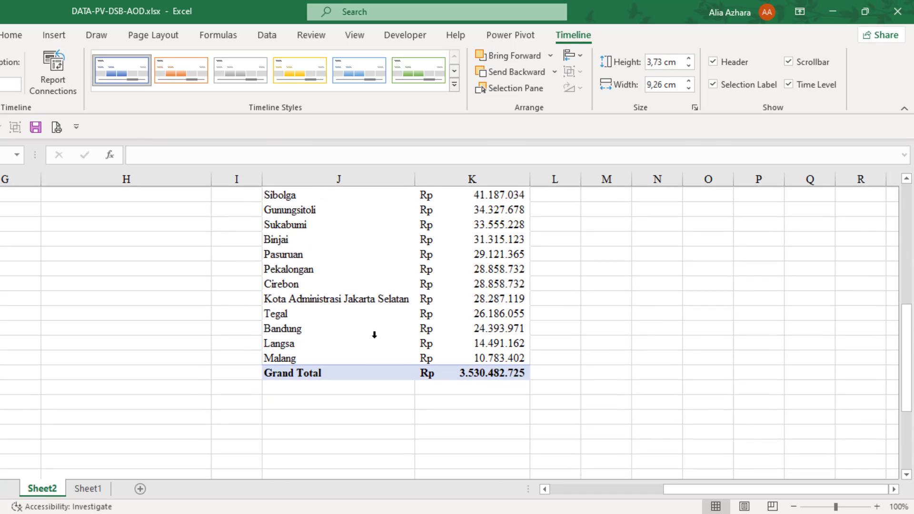
pyautogui.scroll(3, 374, 334)
pyautogui.scroll(4, 374, 334)
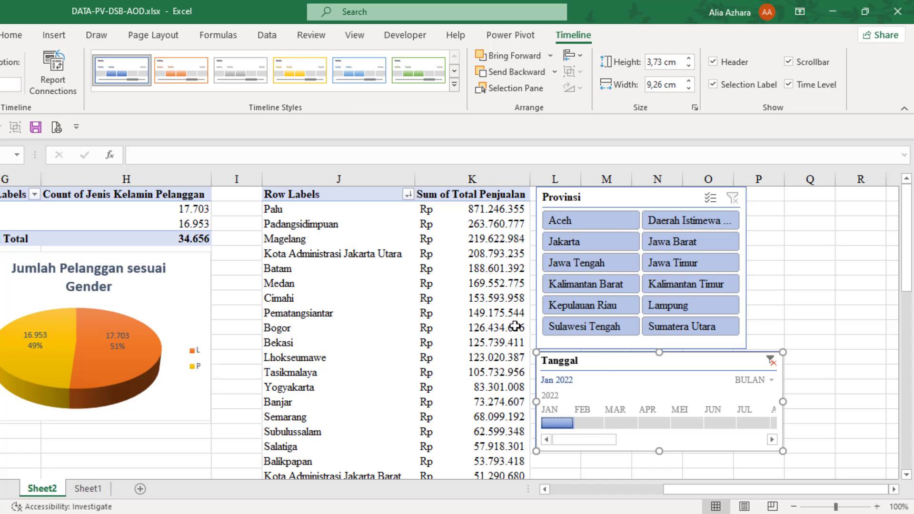
# Filter the city PivotTable to Jawa Tengah, and set the Tanggal timeline's time level to TAHUN with 2022 selected.
pyautogui.click(555, 264)
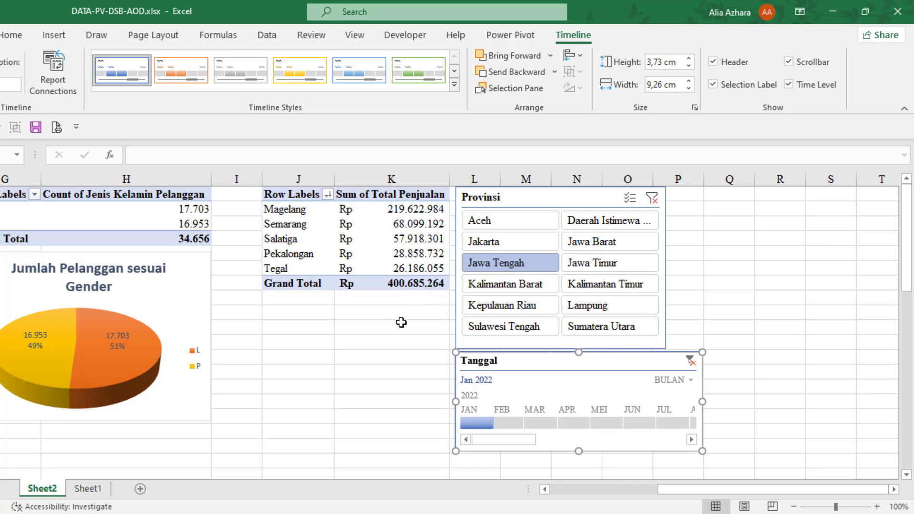
pyautogui.click(678, 381)
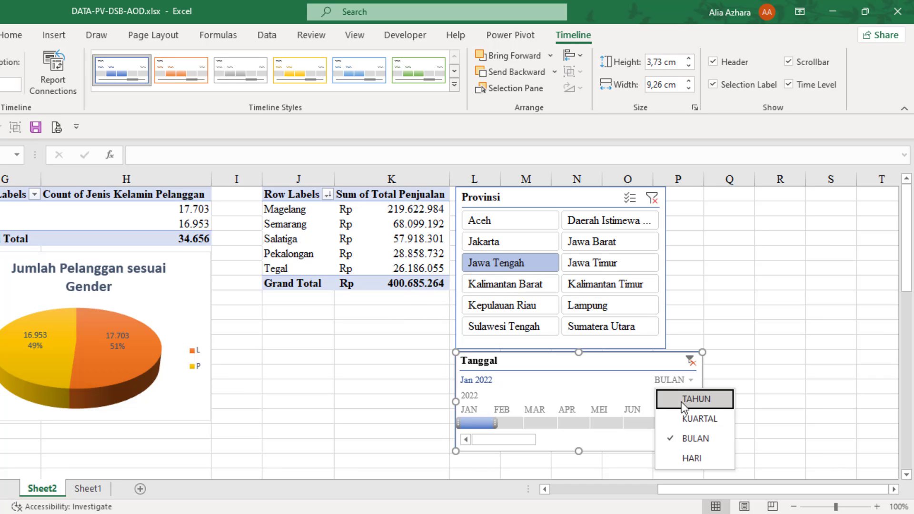
pyautogui.click(682, 402)
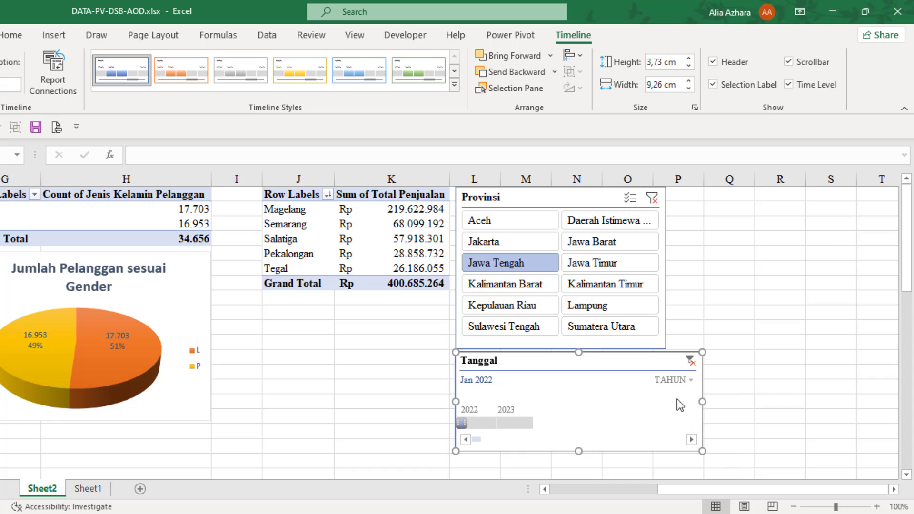
pyautogui.click(483, 426)
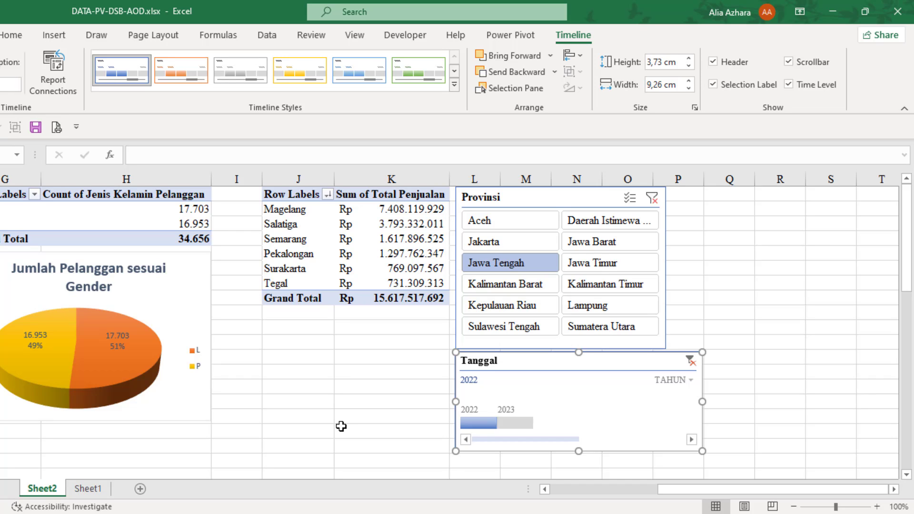
# Clear the filters of the Tanggal timeline and the Provinsi slicer.
pyautogui.click(691, 362)
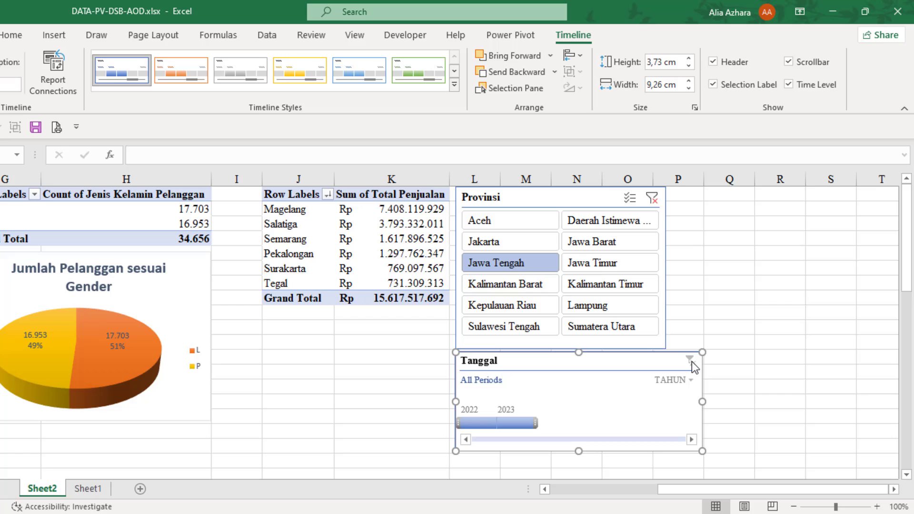
pyautogui.click(652, 198)
pyautogui.click(785, 268)
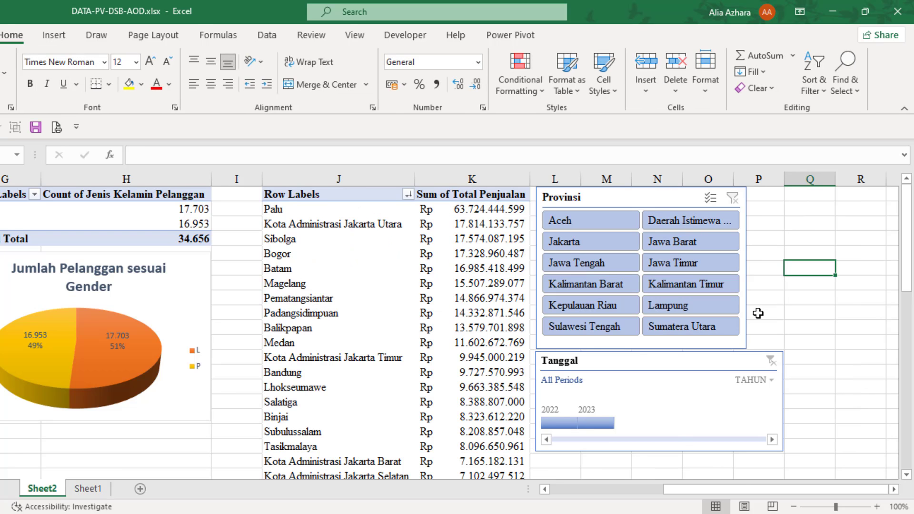